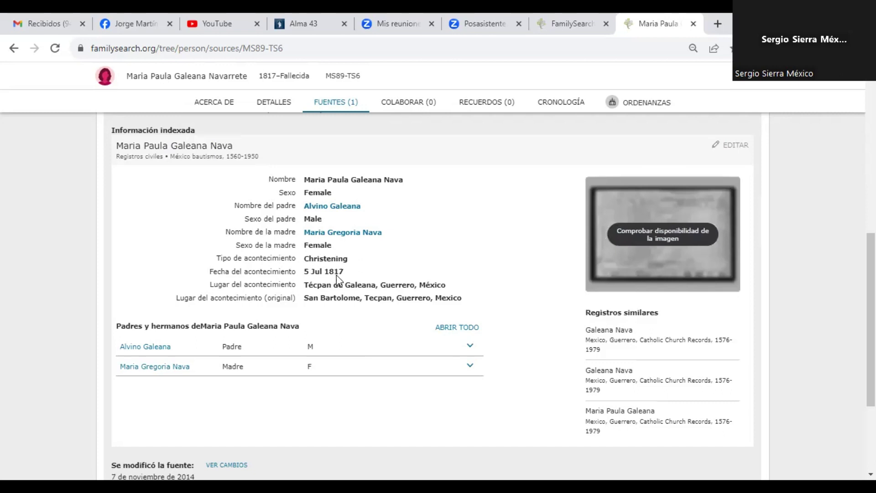
Step: Try to tag the attached "México bautismos, 1560-1950" source to the baptism event in the person's details
{"action": "scroll", "coordinate": [285, 109], "scroll_direction": "up", "scroll_amount": 4}
{"action": "left_click", "coordinate": [285, 110]}
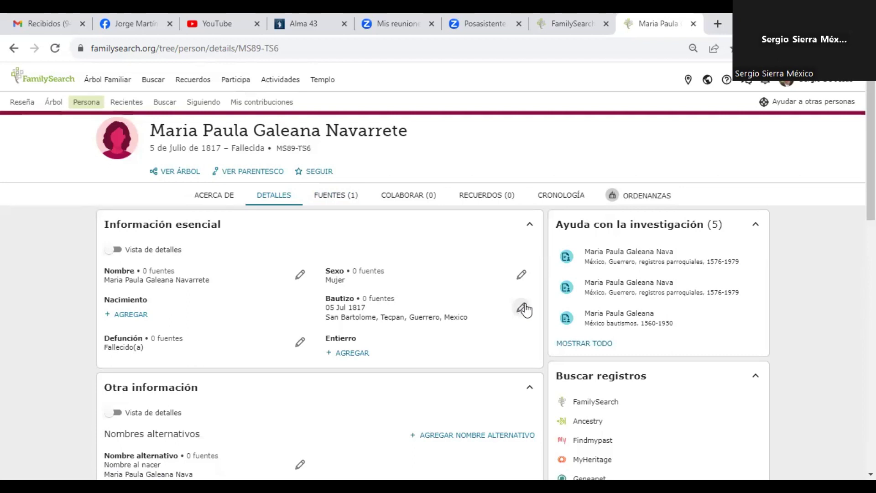
{"action": "left_click", "coordinate": [523, 309]}
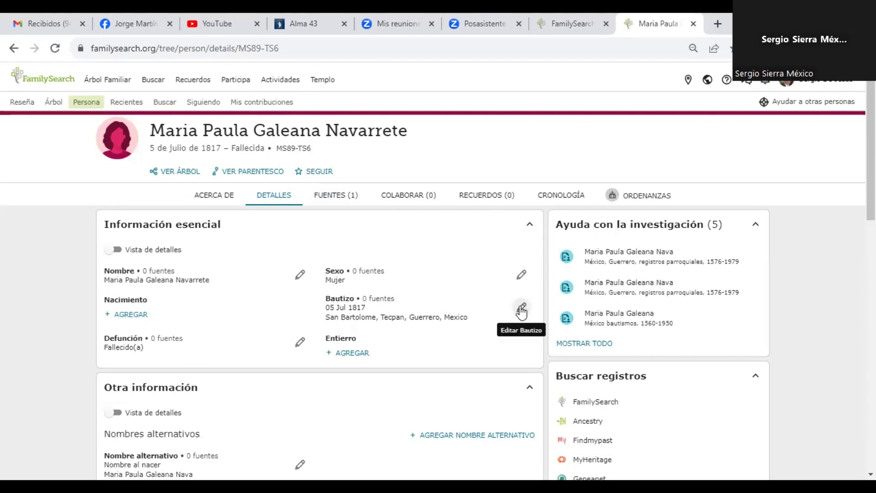
{"action": "left_click", "coordinate": [520, 307]}
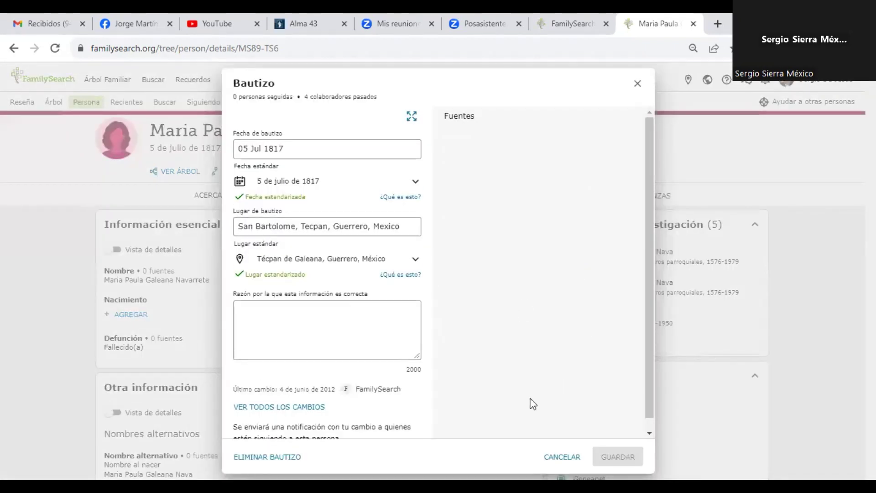
{"action": "scroll", "coordinate": [328, 384], "scroll_direction": "down", "scroll_amount": 1}
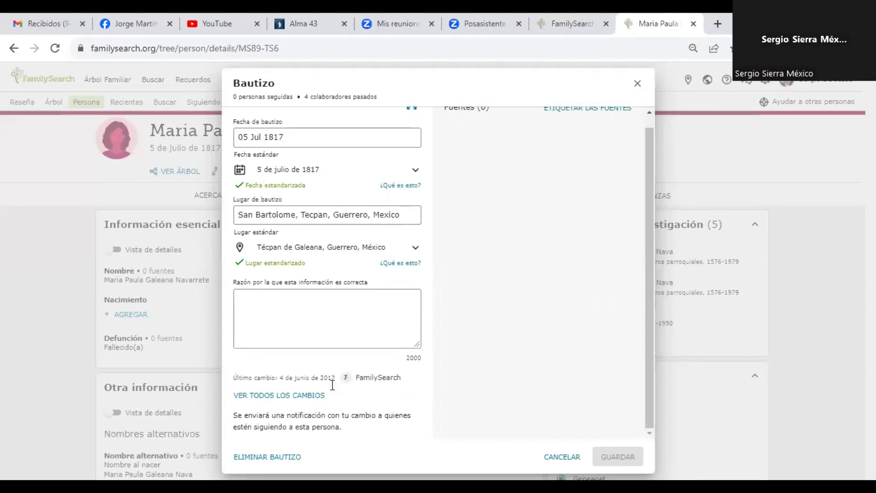
{"action": "scroll", "coordinate": [331, 389], "scroll_direction": "up", "scroll_amount": 1}
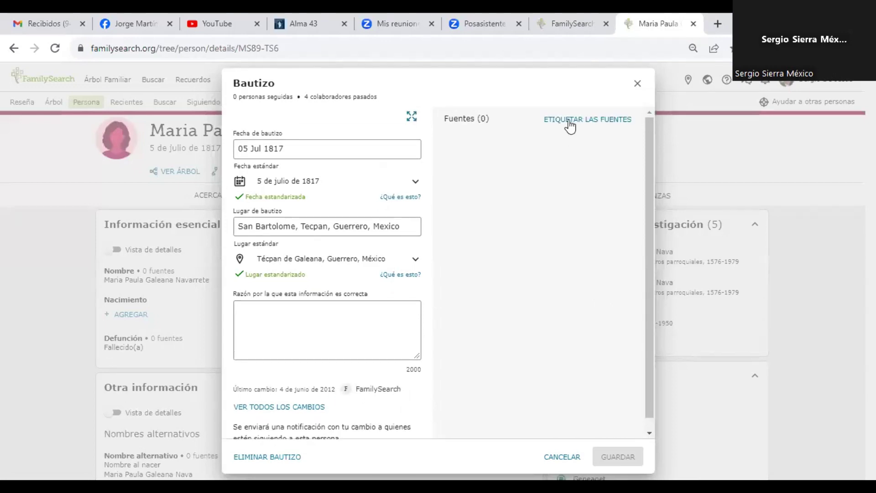
{"action": "left_click", "coordinate": [574, 129]}
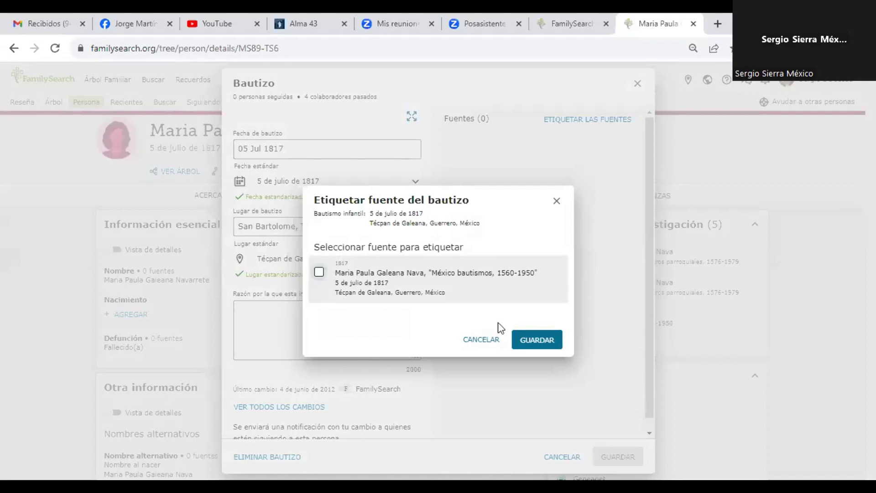
{"action": "key", "text": "space"}
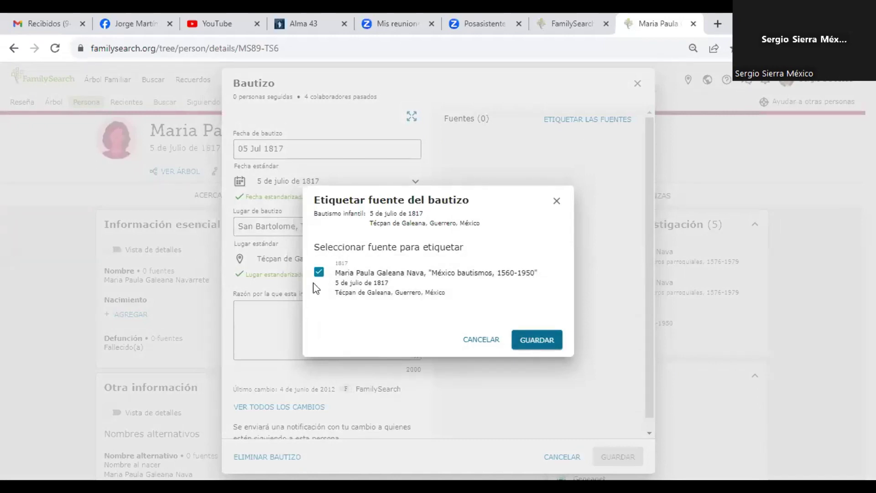
{"action": "left_click", "coordinate": [557, 343]}
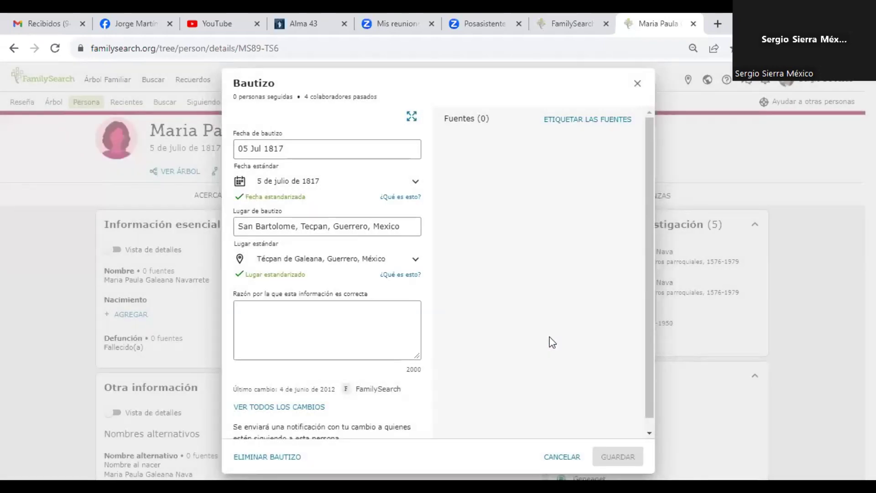
Step: Enter "Se etiquetó Fuente" as the reason the baptism information is correct and save the event
{"action": "scroll", "coordinate": [549, 343], "scroll_direction": "down", "scroll_amount": 1}
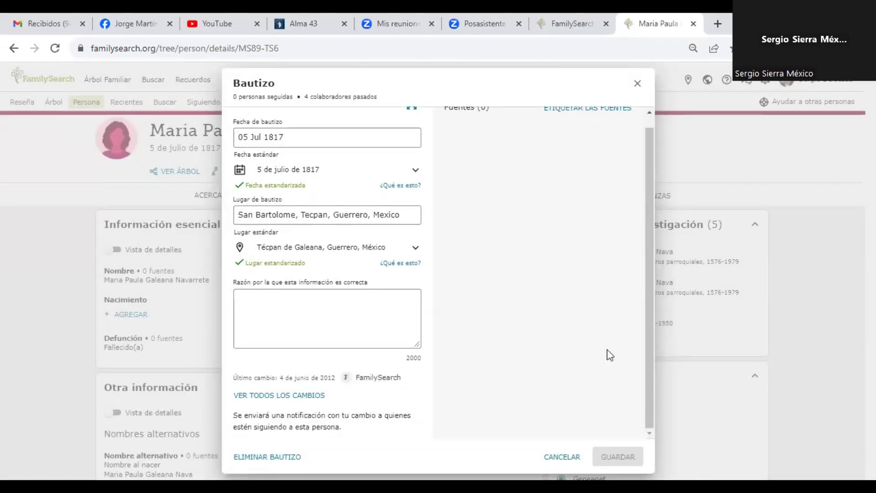
{"action": "scroll", "coordinate": [629, 353], "scroll_direction": "up", "scroll_amount": 1}
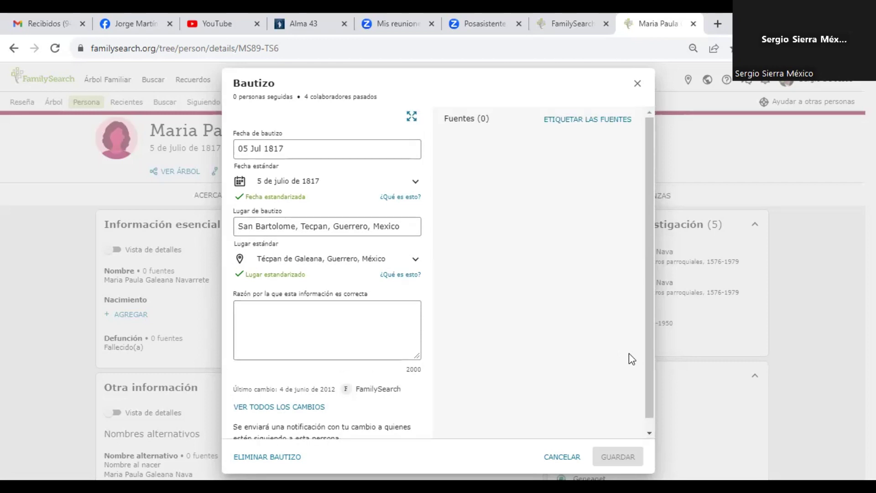
{"action": "left_click", "coordinate": [328, 310]}
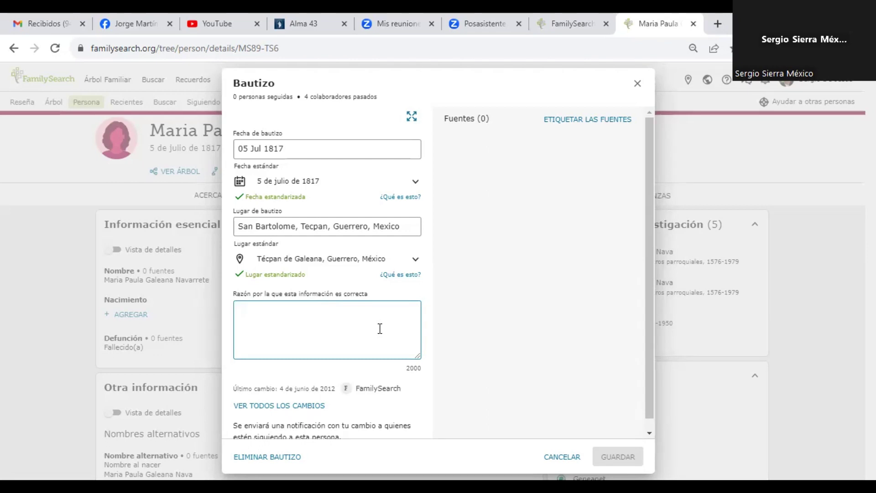
{"action": "type", "text": "Se etiquetó F"}
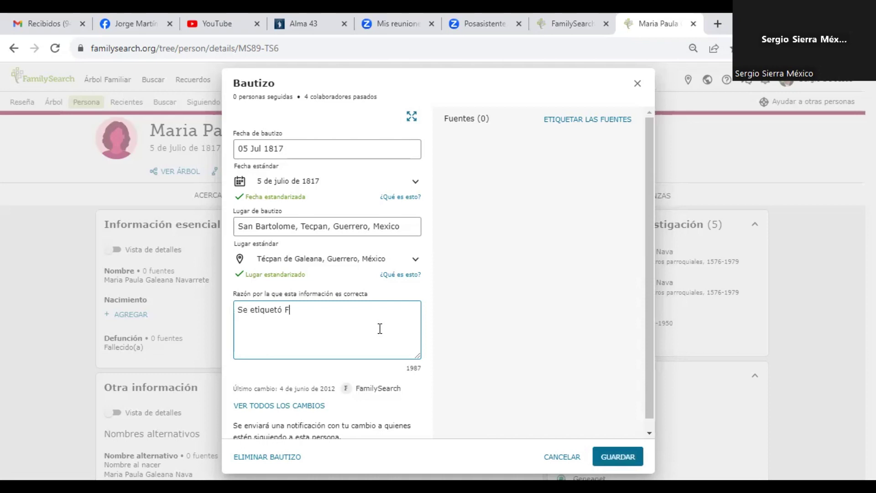
{"action": "type", "text": "uente"}
{"action": "left_click", "coordinate": [627, 457]}
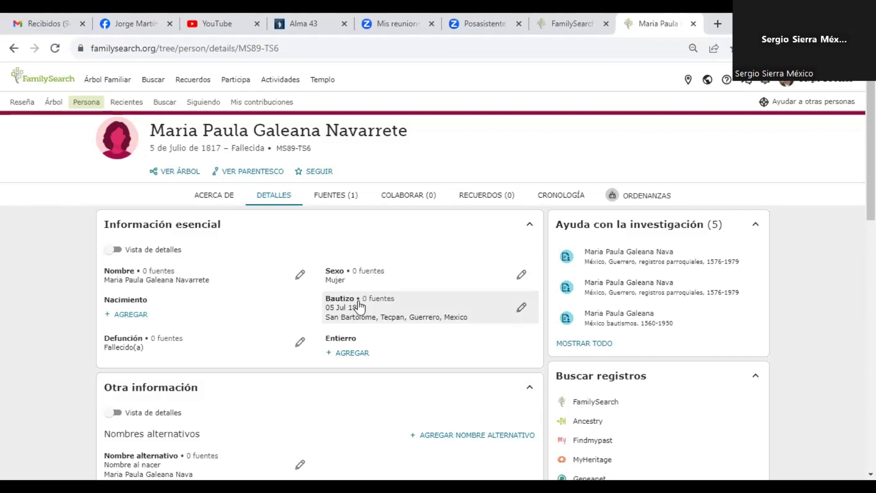
Step: Reopen the baptism event to check its tagged sources, and leave it without making changes
{"action": "left_click", "coordinate": [521, 310]}
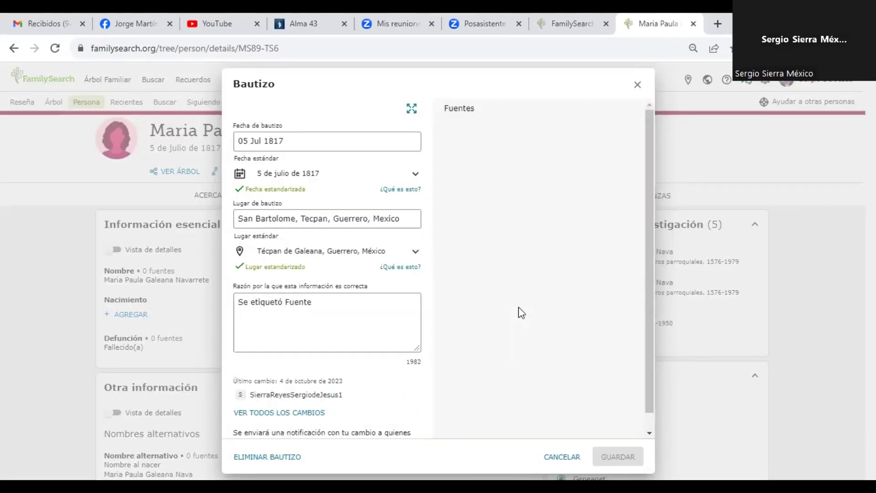
{"action": "scroll", "coordinate": [520, 314], "scroll_direction": "down", "scroll_amount": 1}
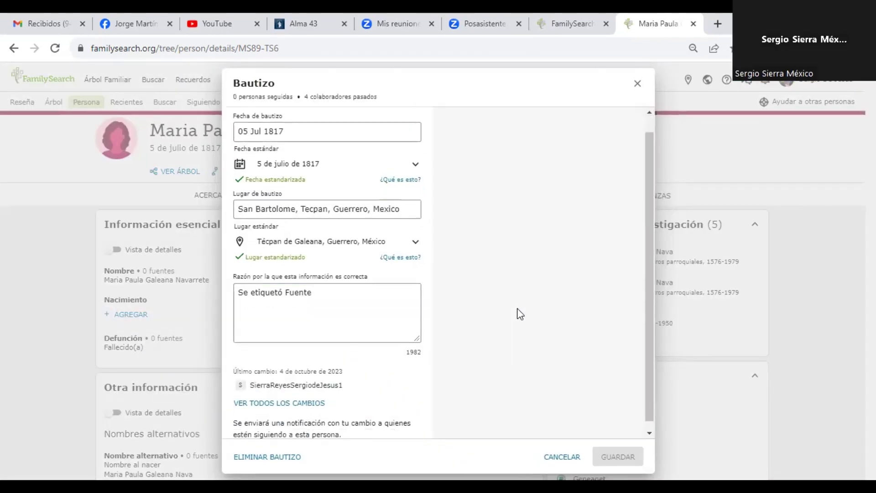
{"action": "scroll", "coordinate": [530, 303], "scroll_direction": "up", "scroll_amount": 2}
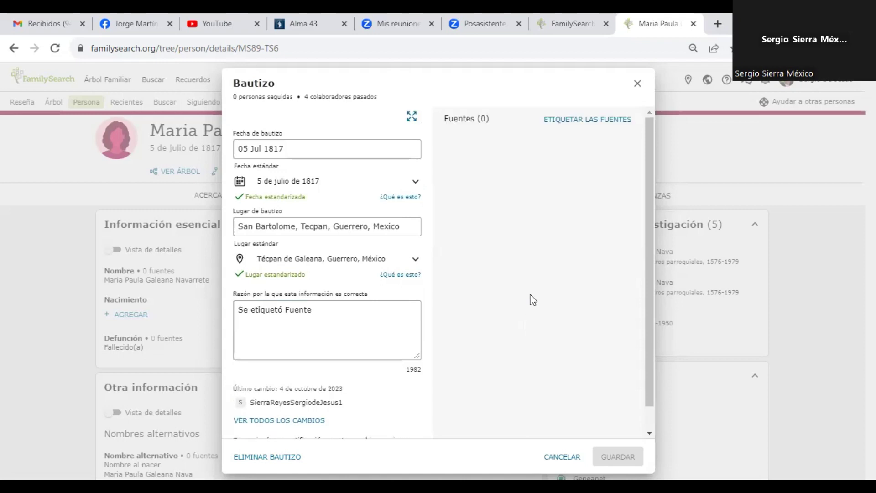
{"action": "scroll", "coordinate": [533, 300], "scroll_direction": "down", "scroll_amount": 1}
{"action": "scroll", "coordinate": [532, 300], "scroll_direction": "up", "scroll_amount": 1}
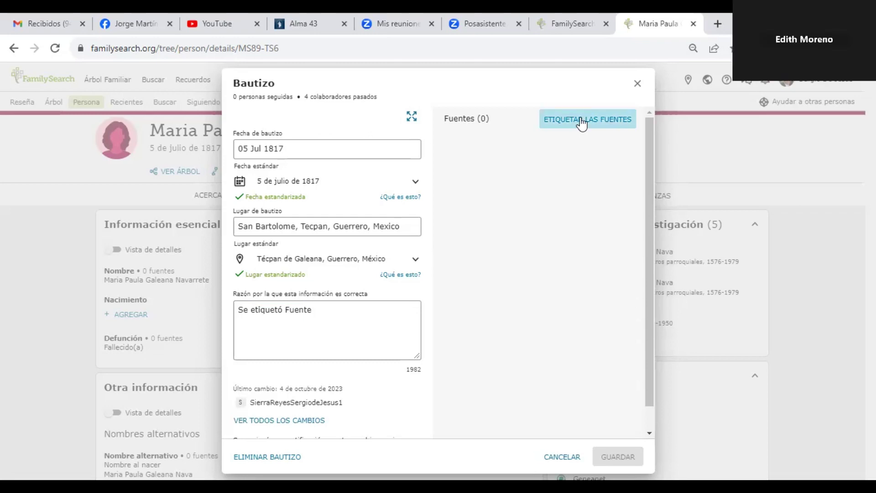
{"action": "left_click", "coordinate": [567, 457]}
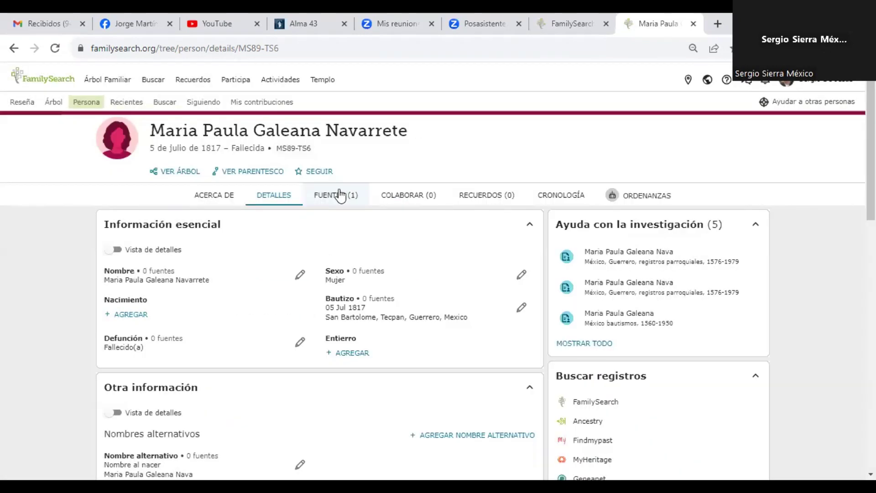
Step: Check the person's attached source list and the available options for adding a source
{"action": "left_click", "coordinate": [340, 197]}
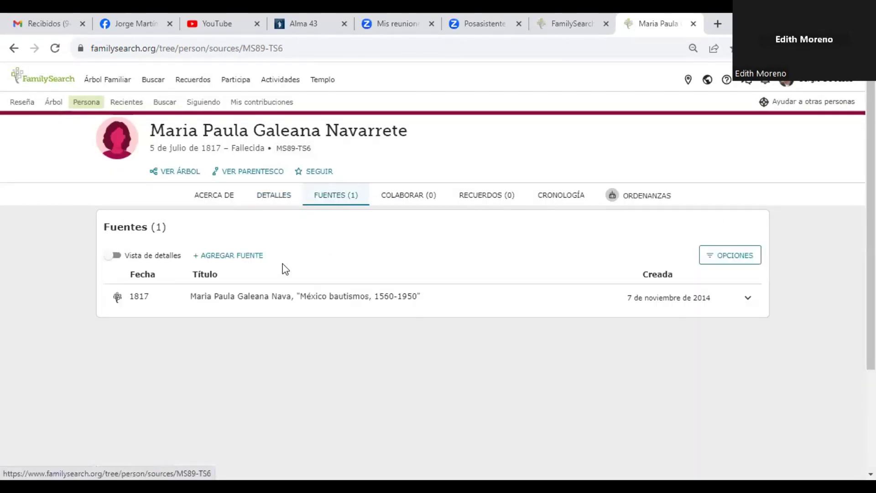
{"action": "left_click", "coordinate": [701, 298]}
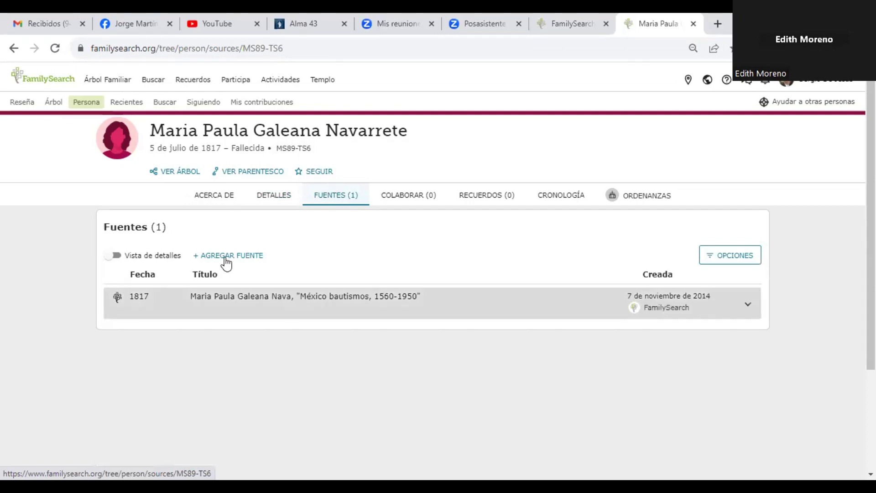
{"action": "left_click", "coordinate": [226, 255]}
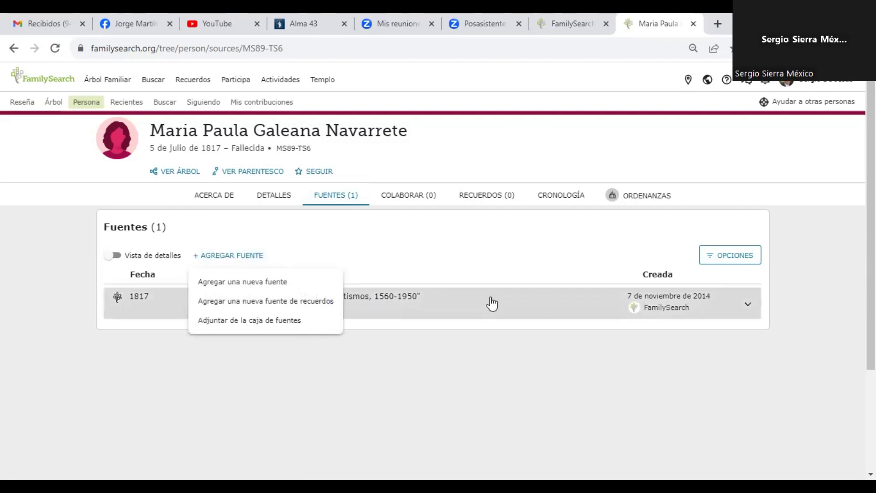
{"action": "left_click", "coordinate": [416, 297]}
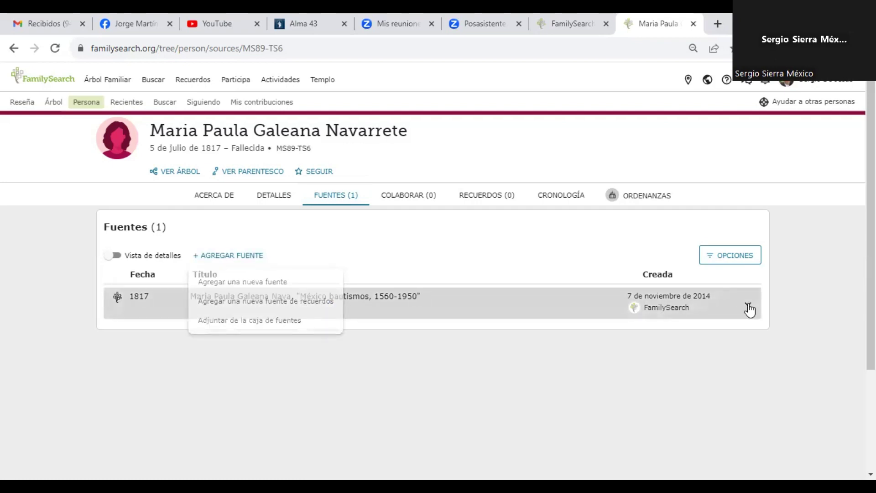
{"action": "left_click", "coordinate": [748, 305]}
{"action": "left_click", "coordinate": [495, 305]}
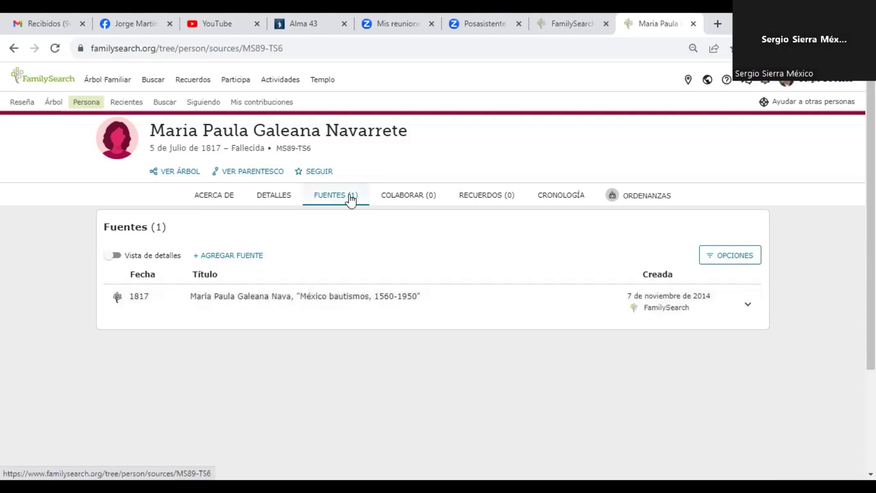
Step: Show all research helps for the person and review the parents, spouse and children listed in the record hints
{"action": "left_click", "coordinate": [276, 200]}
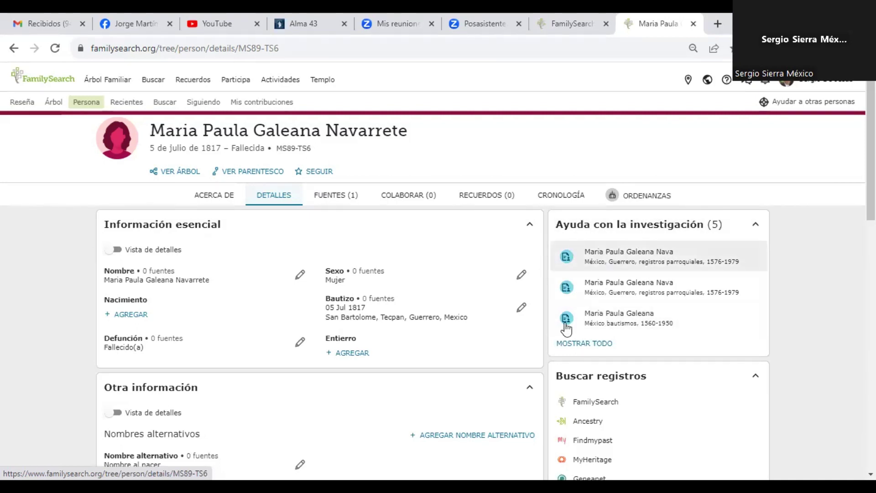
{"action": "left_click", "coordinate": [591, 345]}
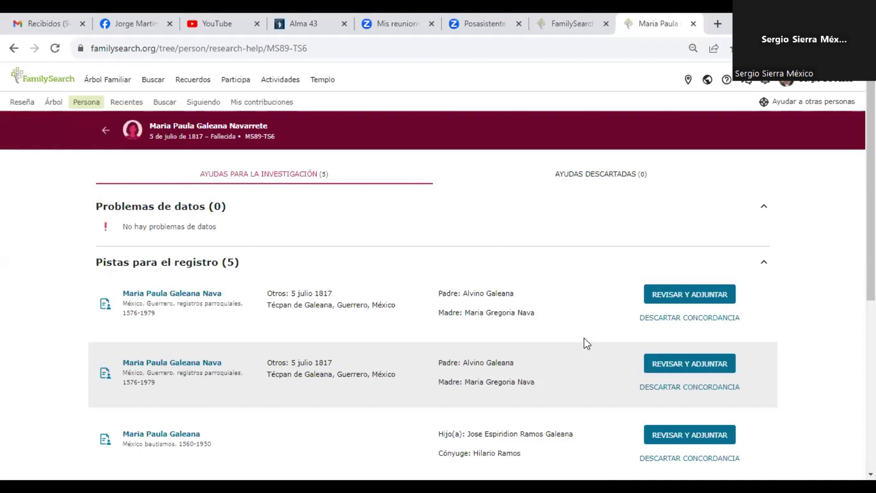
{"action": "scroll", "coordinate": [516, 321], "scroll_direction": "down", "scroll_amount": 4}
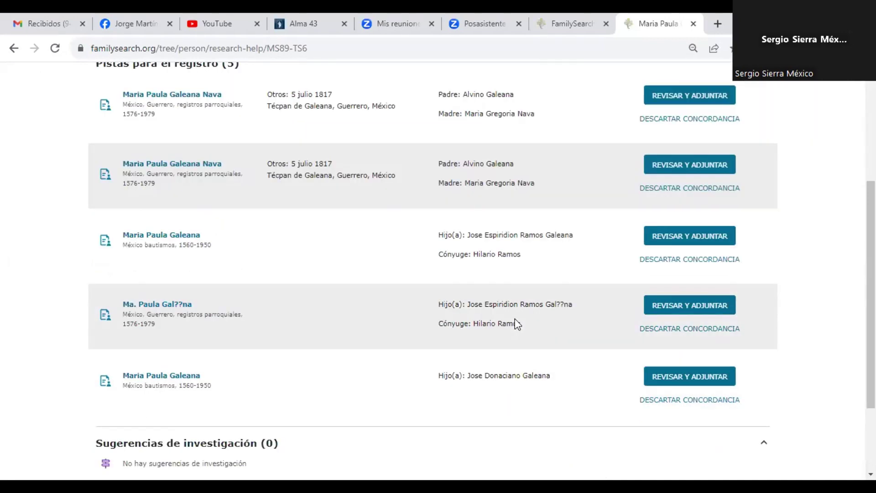
{"action": "scroll", "coordinate": [521, 319], "scroll_direction": "up", "scroll_amount": 4}
{"action": "scroll", "coordinate": [523, 315], "scroll_direction": "down", "scroll_amount": 1}
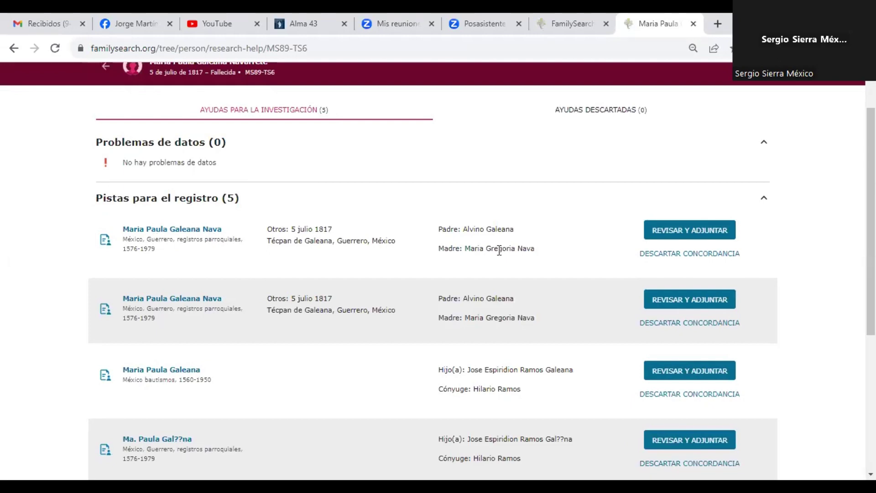
{"action": "scroll", "coordinate": [513, 252], "scroll_direction": "down", "scroll_amount": 1}
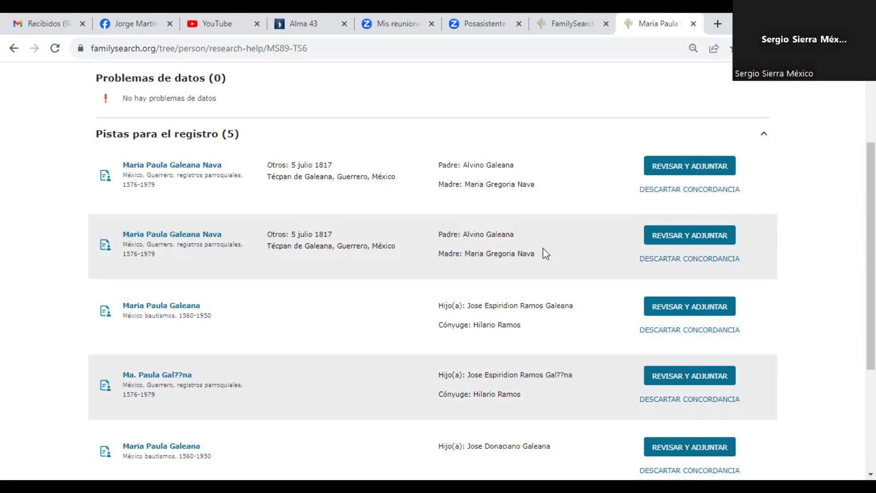
{"action": "scroll", "coordinate": [567, 191], "scroll_direction": "down", "scroll_amount": 2}
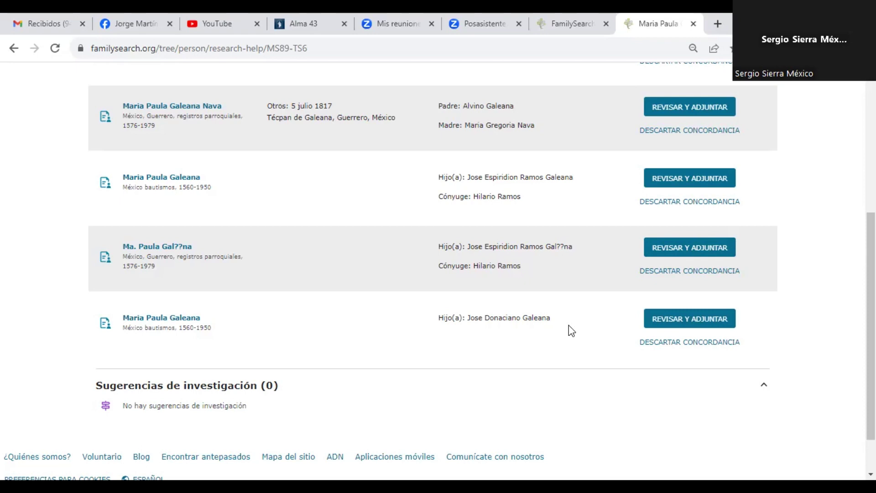
{"action": "scroll", "coordinate": [568, 325], "scroll_direction": "up", "scroll_amount": 5}
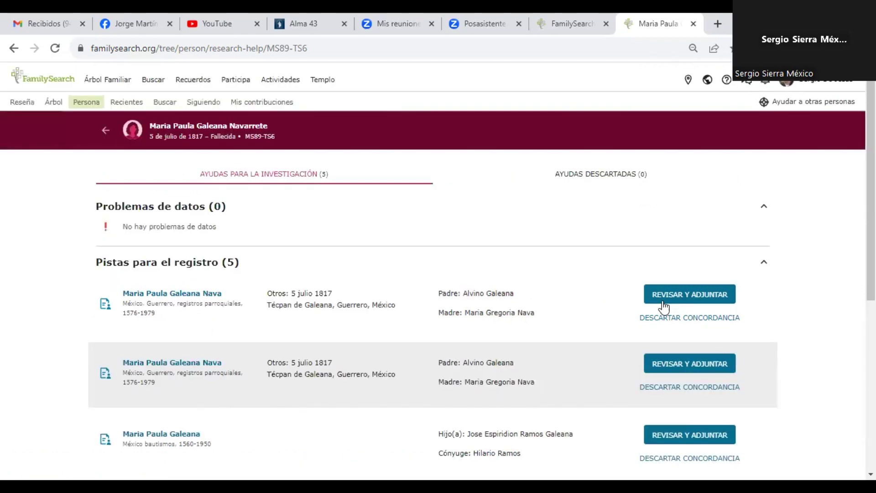
Step: Open the first parish register hint for review and compare its people and baptism with the Family Tree entries
{"action": "left_click", "coordinate": [690, 296]}
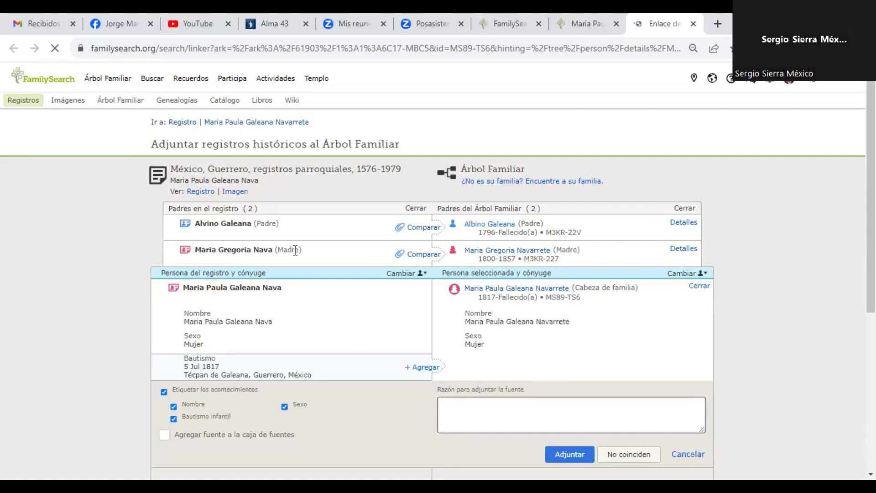
{"action": "scroll", "coordinate": [203, 283], "scroll_direction": "down", "scroll_amount": 2}
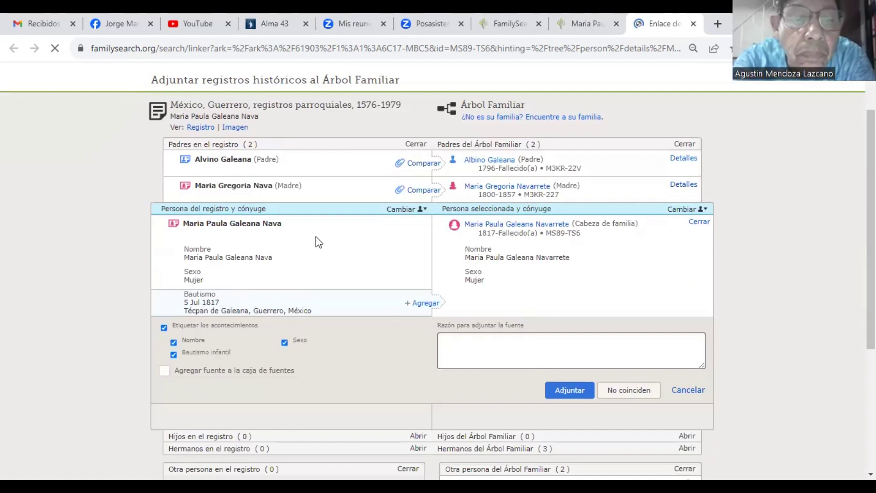
{"action": "scroll", "coordinate": [316, 236], "scroll_direction": "up", "scroll_amount": 2}
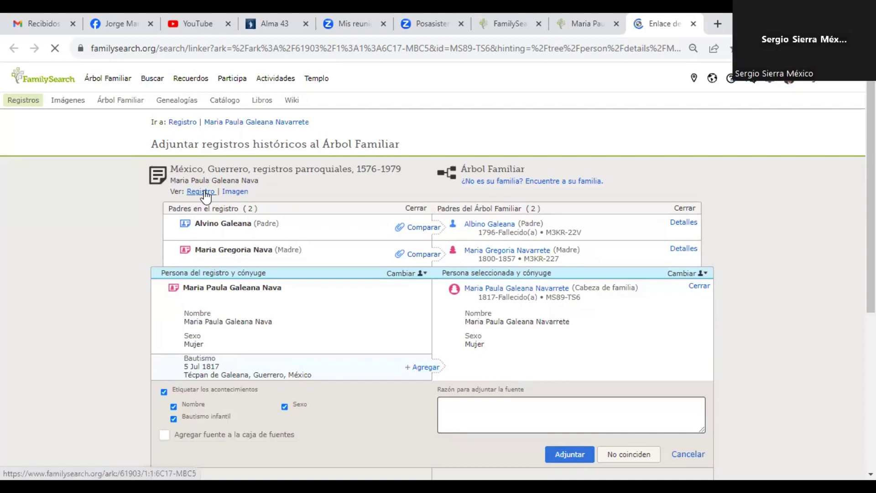
Step: View the hint's original register image and enlarge the matching baptism entry on the right-hand page until readable
{"action": "left_click", "coordinate": [234, 193]}
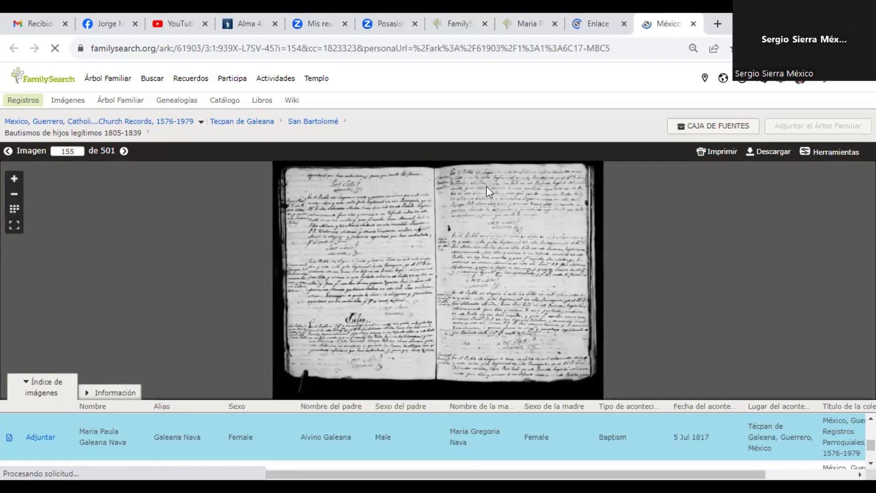
{"action": "scroll", "coordinate": [487, 186], "scroll_direction": "up", "scroll_amount": 3}
{"action": "left_click_drag", "start_coordinate": [486, 186], "coordinate": [465, 308]}
{"action": "scroll", "coordinate": [465, 308], "scroll_direction": "up", "scroll_amount": 2}
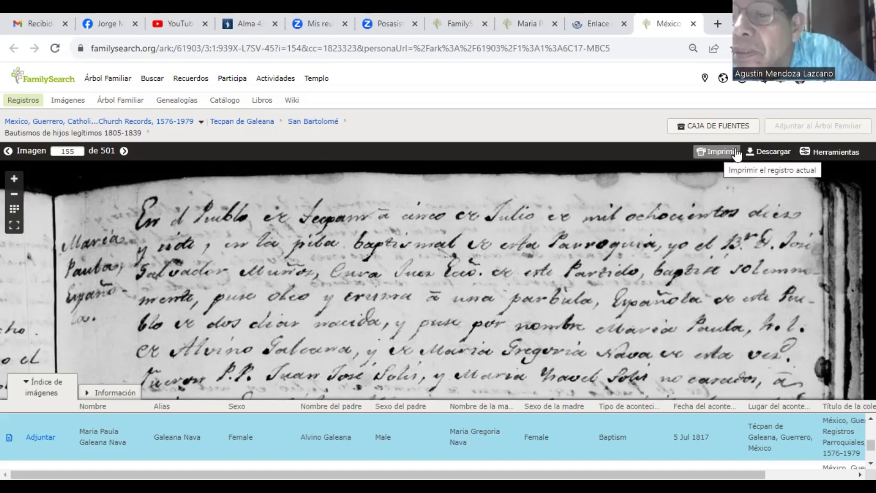
Step: Adjust the register image with lower brightness and higher contrast, and apply the adjustment
{"action": "left_click", "coordinate": [827, 156]}
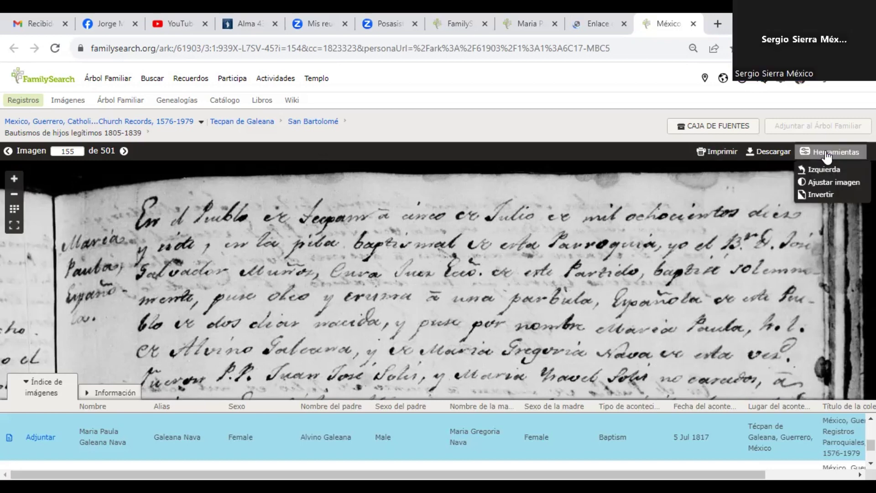
{"action": "left_click", "coordinate": [814, 182]}
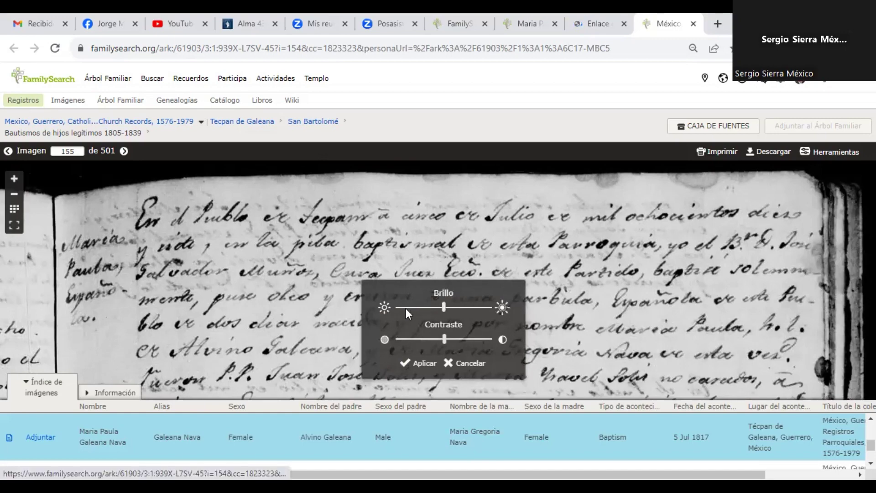
{"action": "left_click", "coordinate": [421, 305]}
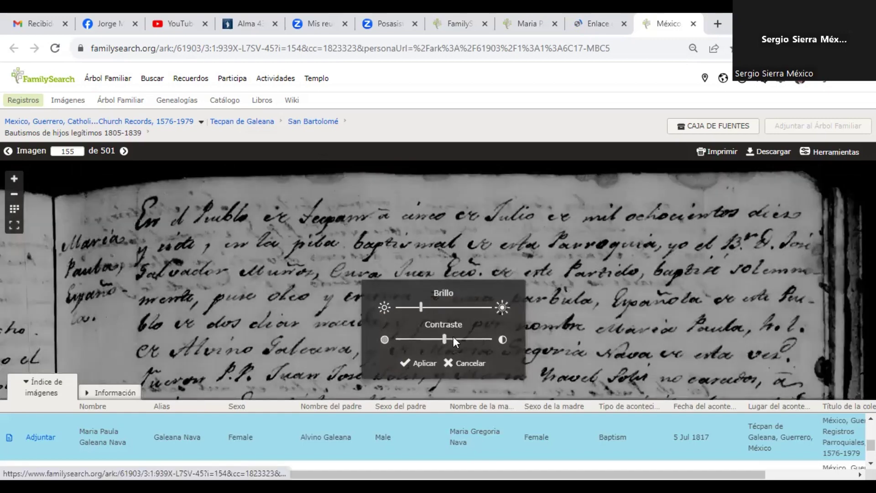
{"action": "left_click", "coordinate": [480, 338]}
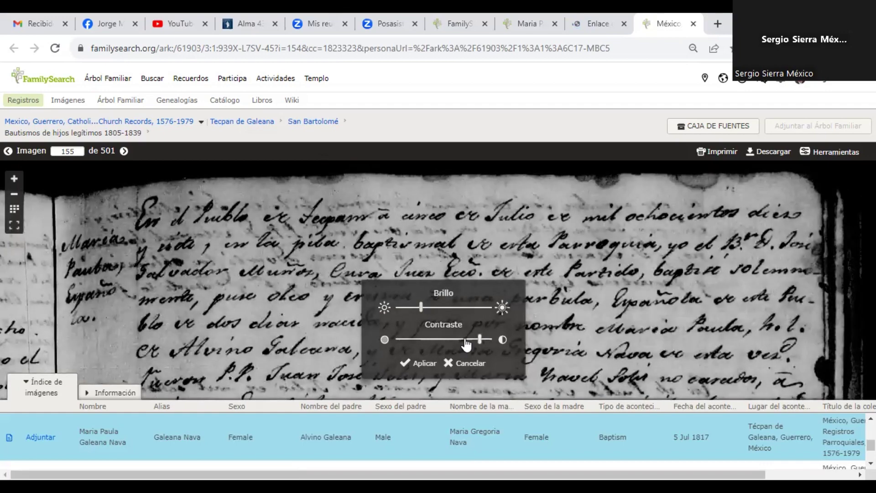
{"action": "left_click", "coordinate": [431, 364]}
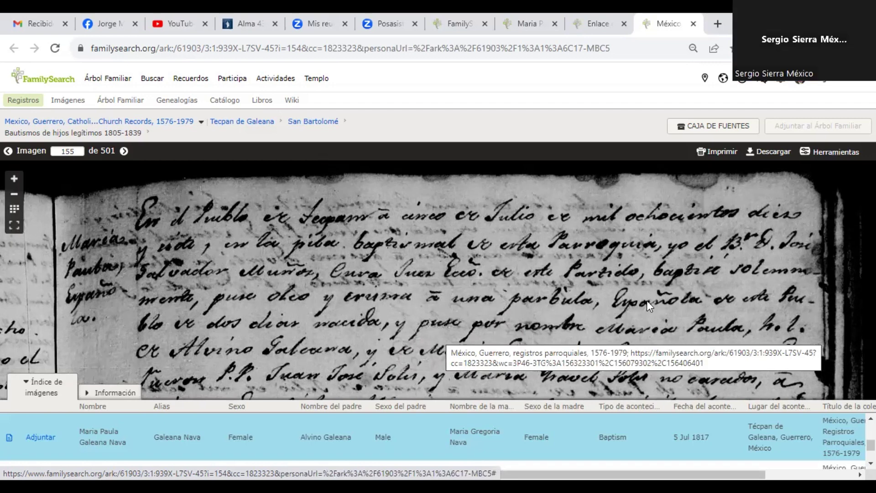
Step: Read the baptism entry through to its last line, then close the register image and return to the record comparison
{"action": "scroll", "coordinate": [645, 302], "scroll_direction": "up", "scroll_amount": 1}
{"action": "left_click_drag", "start_coordinate": [545, 326], "coordinate": [545, 302]}
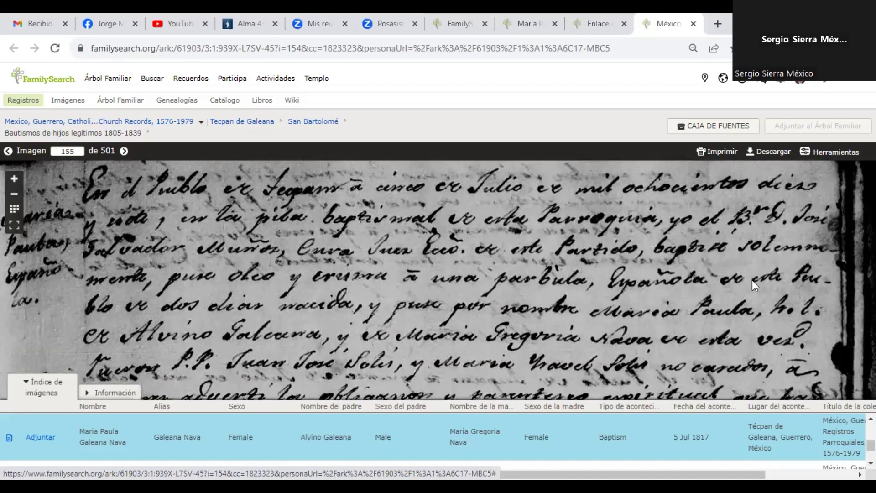
{"action": "key", "text": "Down"}
{"action": "key", "text": "Down"}
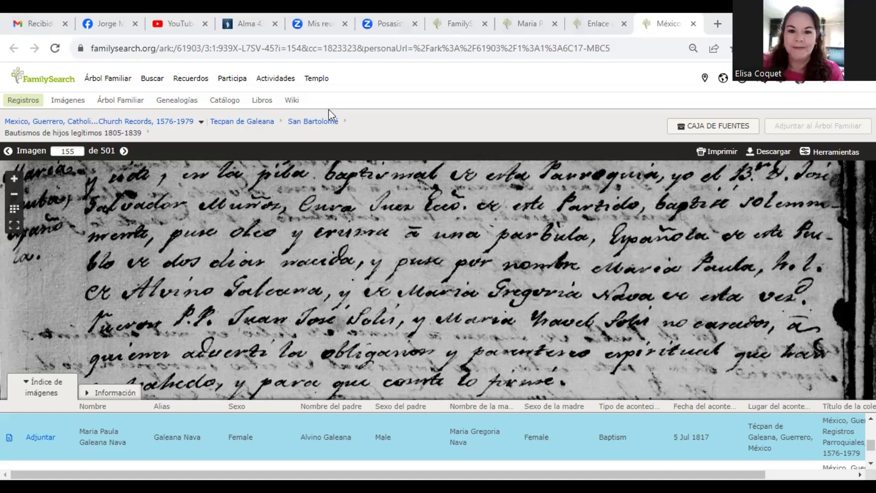
{"action": "left_click", "coordinate": [815, 156]}
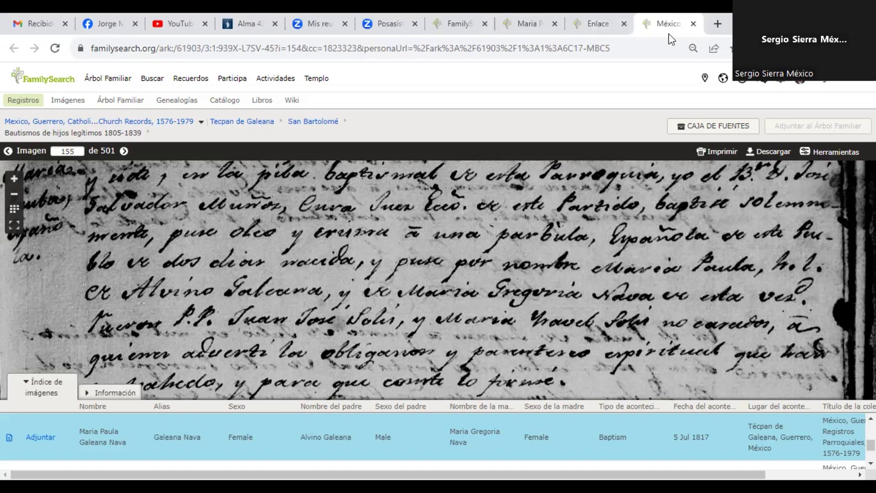
{"action": "key", "text": "ctrl+w"}
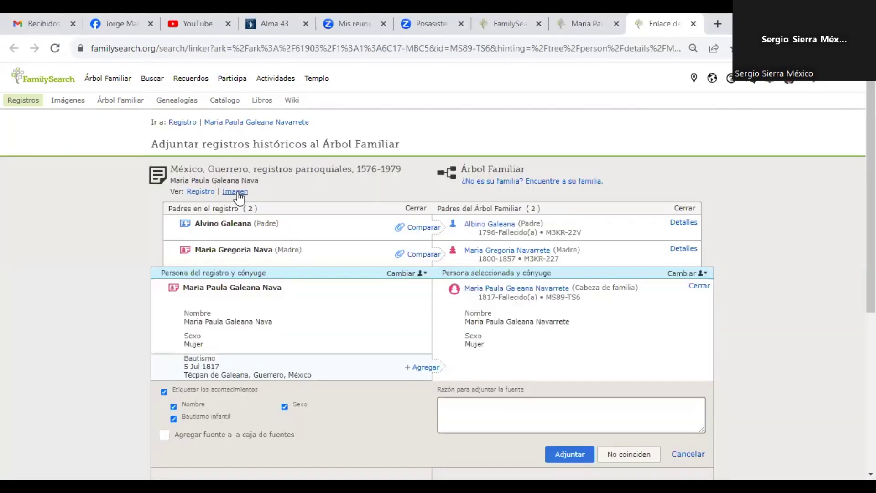
{"action": "left_click", "coordinate": [582, 29]}
{"action": "left_click", "coordinate": [650, 18]}
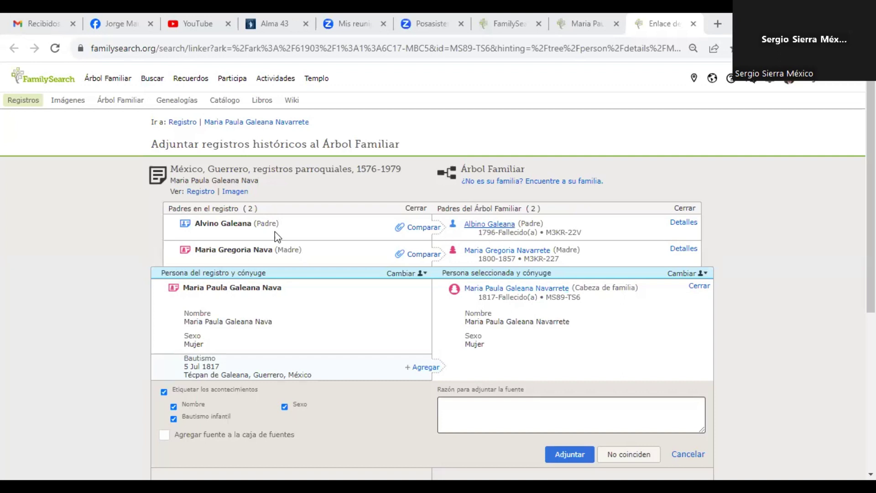
Step: Attach the baptism record to the father and the mother with the reason "Es el registro bautismal de su hija" plus the daughter's given names
{"action": "left_click", "coordinate": [429, 227]}
{"action": "left_click", "coordinate": [511, 308]}
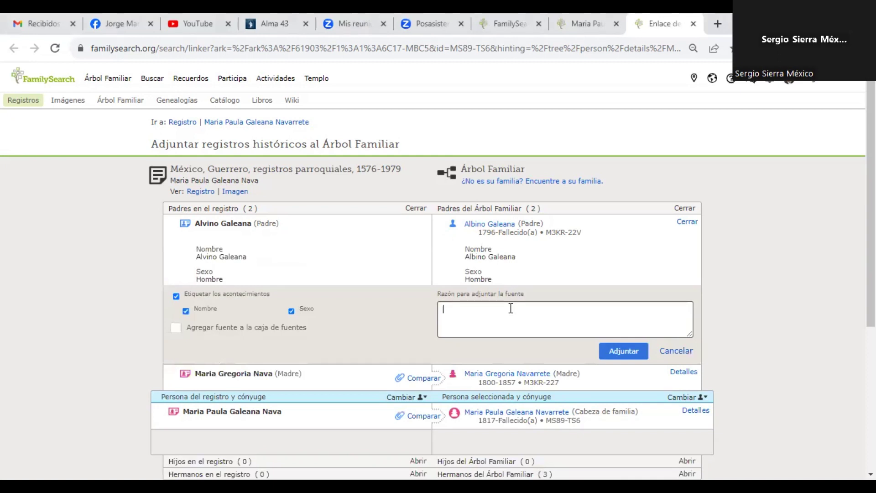
{"action": "type", "text": "Es el registro bautismal de su hija María p"}
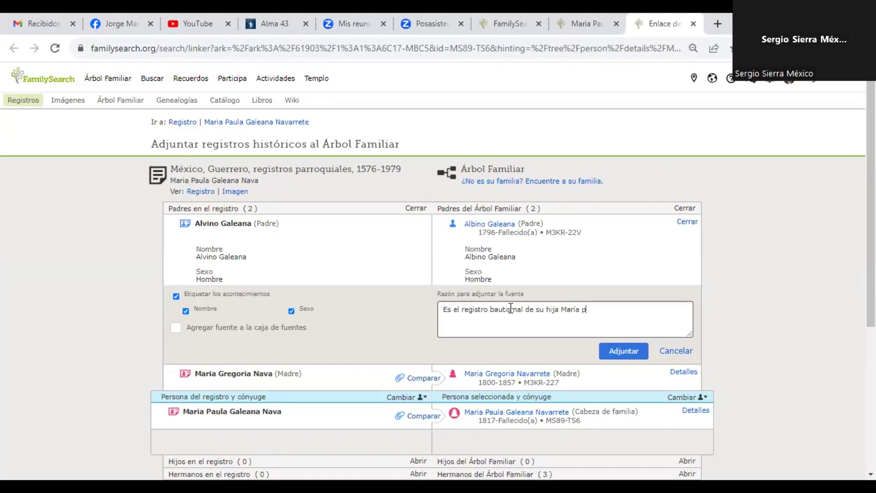
{"action": "key", "text": "BackSpace"}
{"action": "type", "text": "Paula"}
{"action": "left_click", "coordinate": [624, 352]}
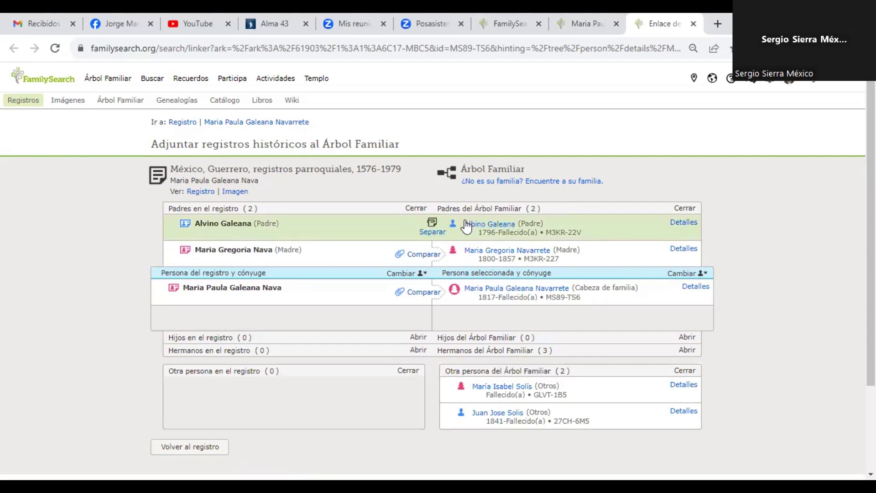
{"action": "left_click", "coordinate": [421, 255]}
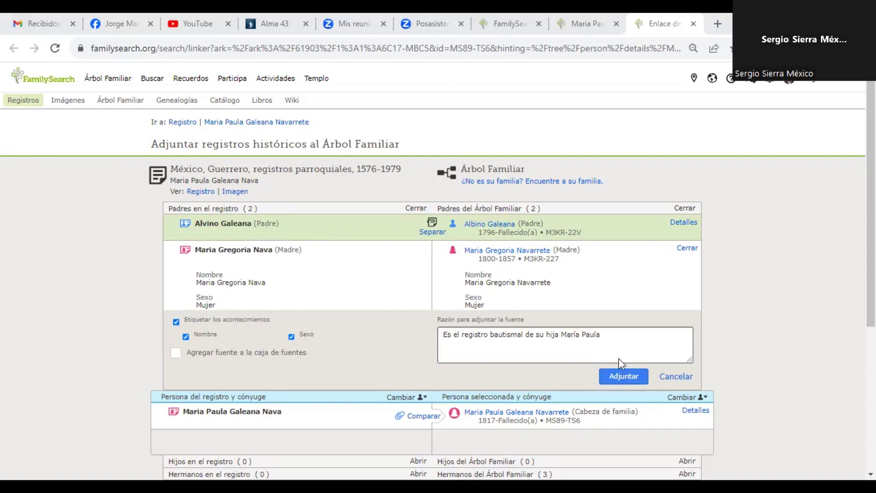
{"action": "left_click", "coordinate": [623, 376]}
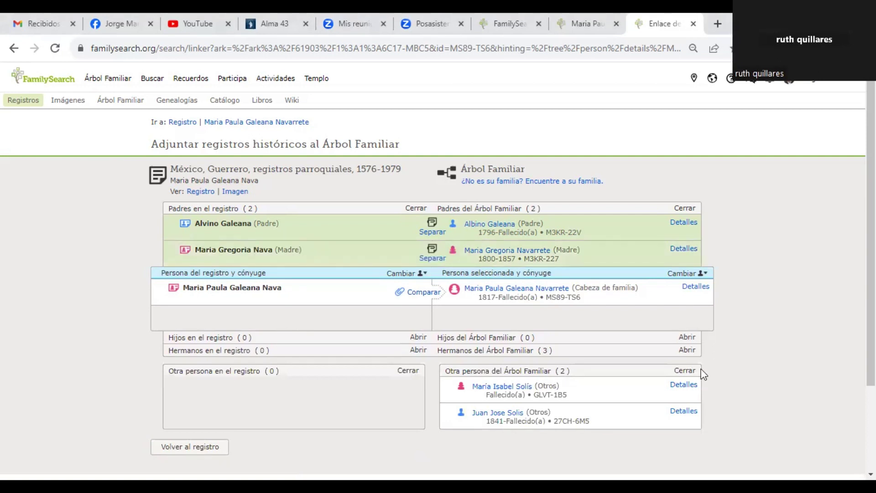
Step: Add the 5 Jul 1817 baptism in Técpan de Galeana to the daughter and attach the record with the reason "Es su registro bautismal"
{"action": "left_click", "coordinate": [425, 293]}
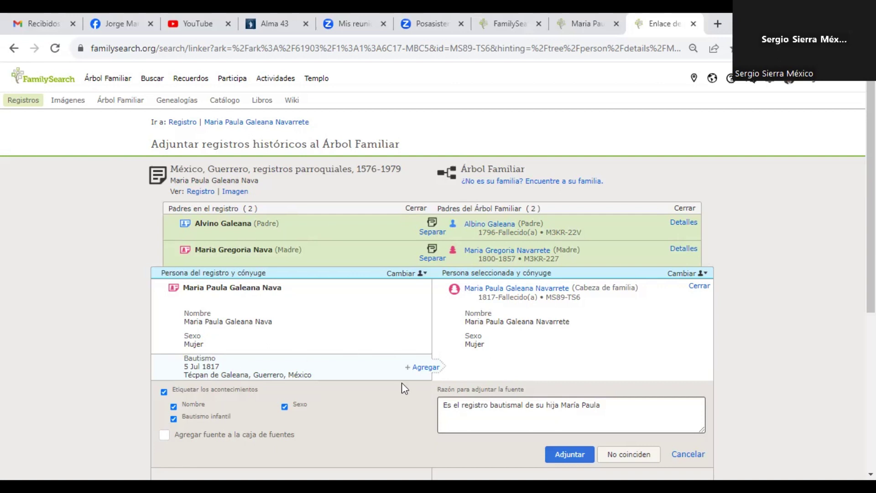
{"action": "left_click", "coordinate": [422, 367]}
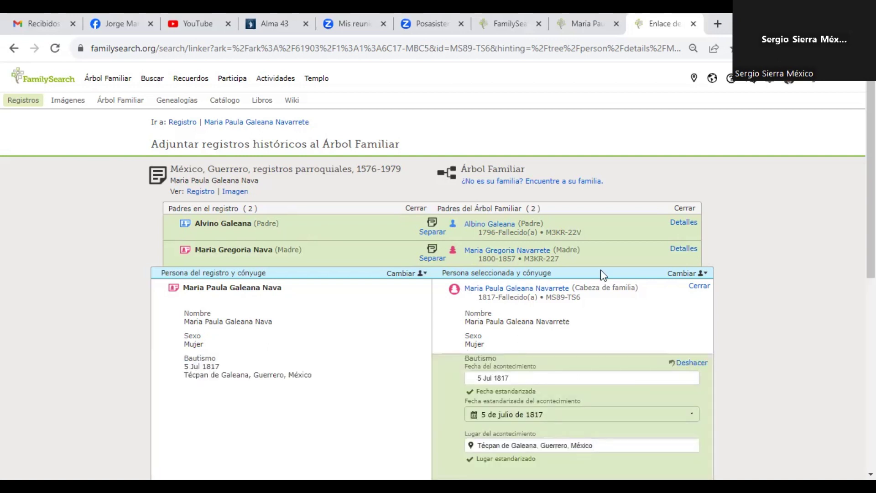
{"action": "scroll", "coordinate": [601, 269], "scroll_direction": "down", "scroll_amount": 1}
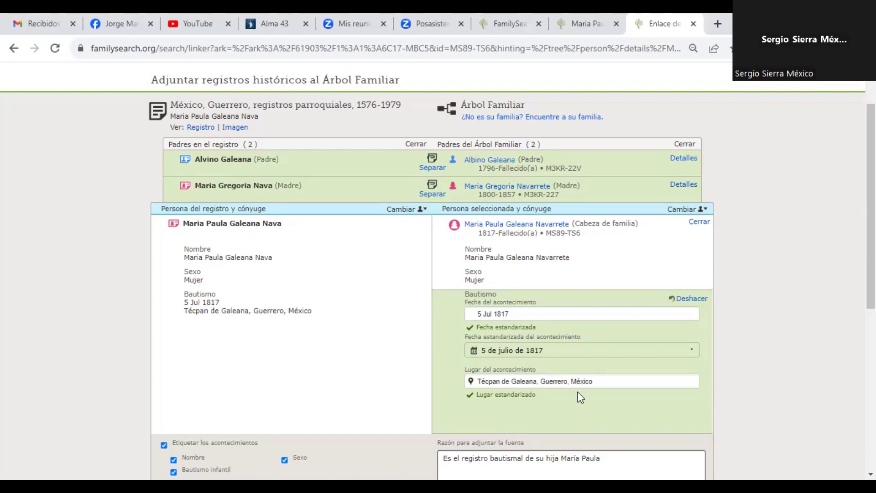
{"action": "scroll", "coordinate": [570, 370], "scroll_direction": "down", "scroll_amount": 2}
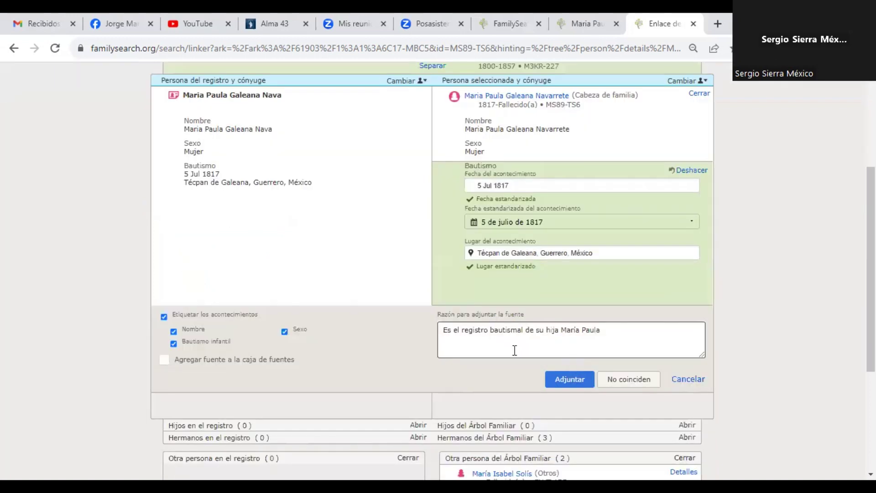
{"action": "double_click", "coordinate": [461, 330]}
{"action": "type", "text": "su"}
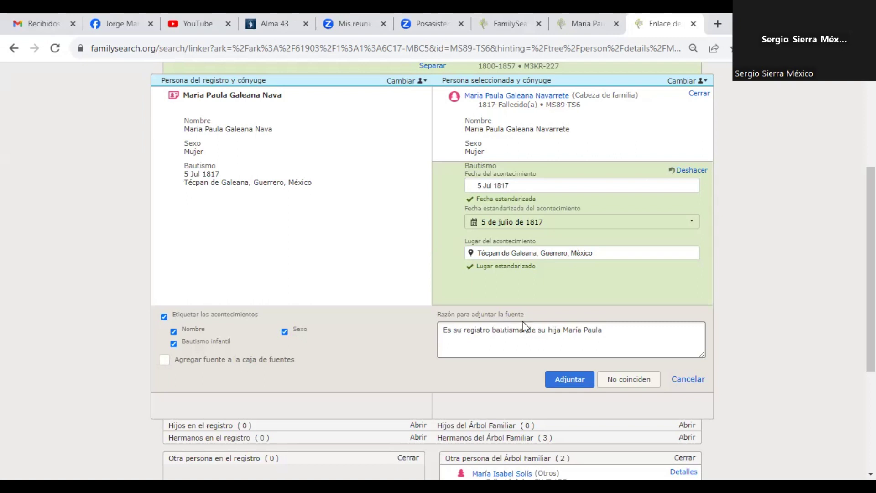
{"action": "left_click_drag", "start_coordinate": [527, 326], "coordinate": [706, 349]}
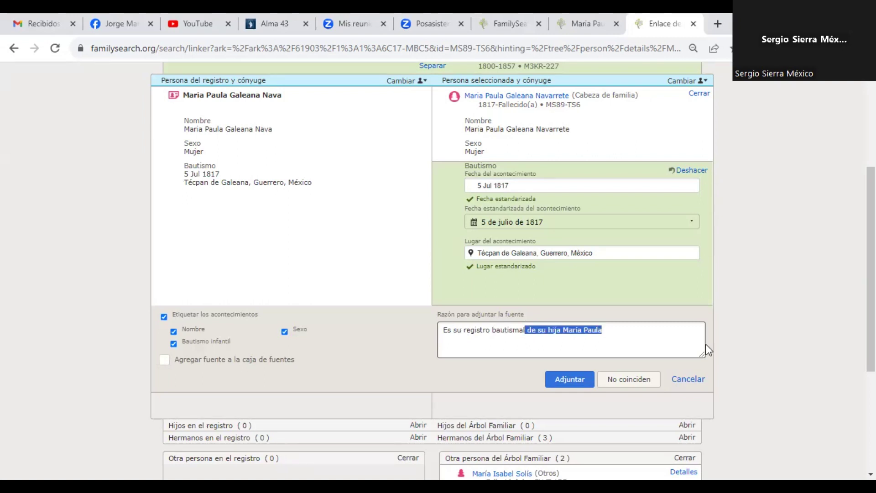
{"action": "key", "text": "BackSpace"}
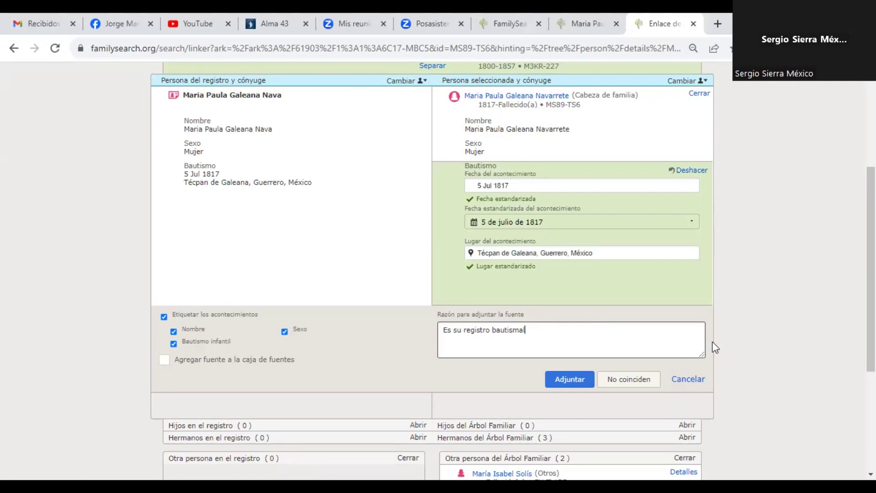
{"action": "left_click", "coordinate": [590, 379]}
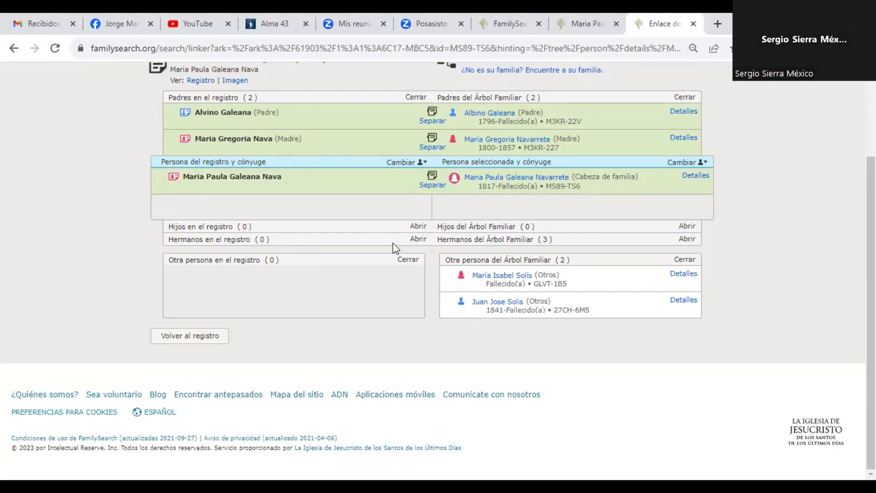
Step: Return to the record page and recheck the record hints in the person's already open research helps list
{"action": "scroll", "coordinate": [395, 248], "scroll_direction": "up", "scroll_amount": 3}
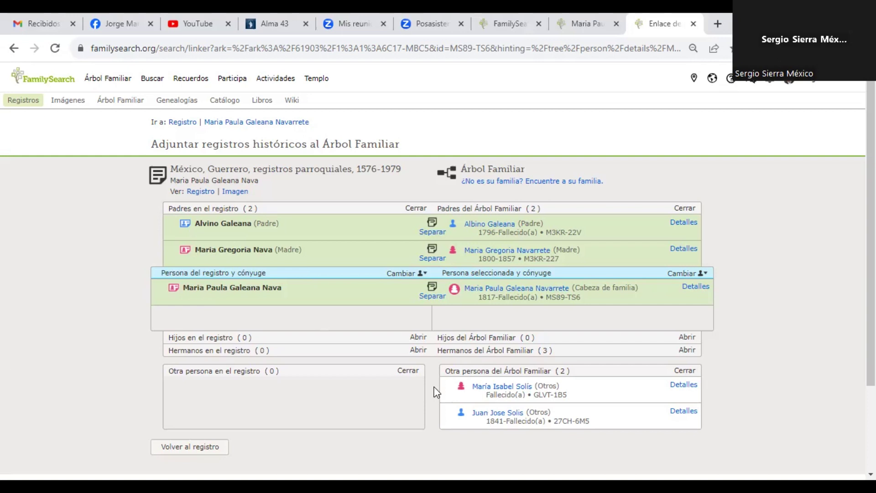
{"action": "left_click", "coordinate": [188, 446]}
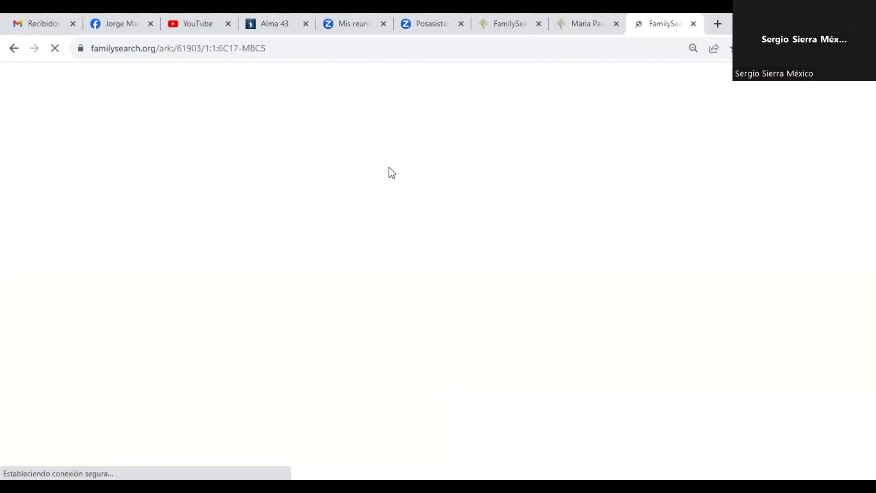
{"action": "mouse_move", "coordinate": [595, 22]}
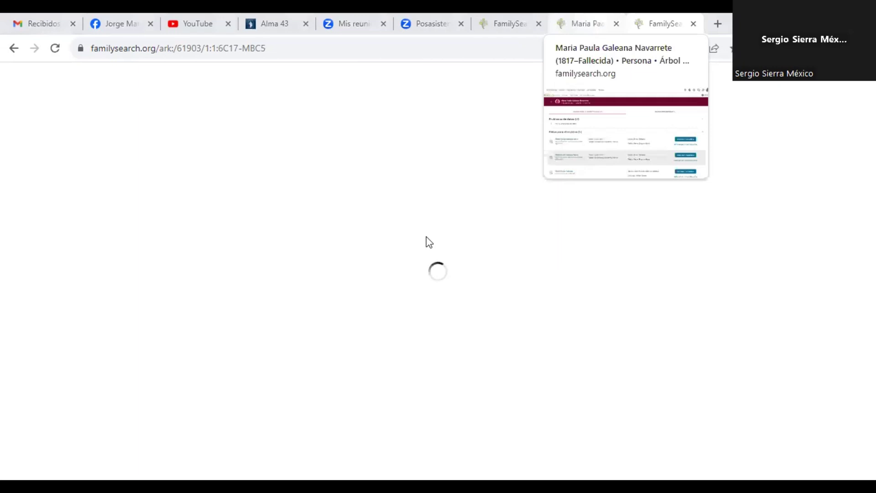
{"action": "key", "text": "ctrl+shift+Tab"}
{"action": "scroll", "coordinate": [447, 343], "scroll_direction": "down", "scroll_amount": 6}
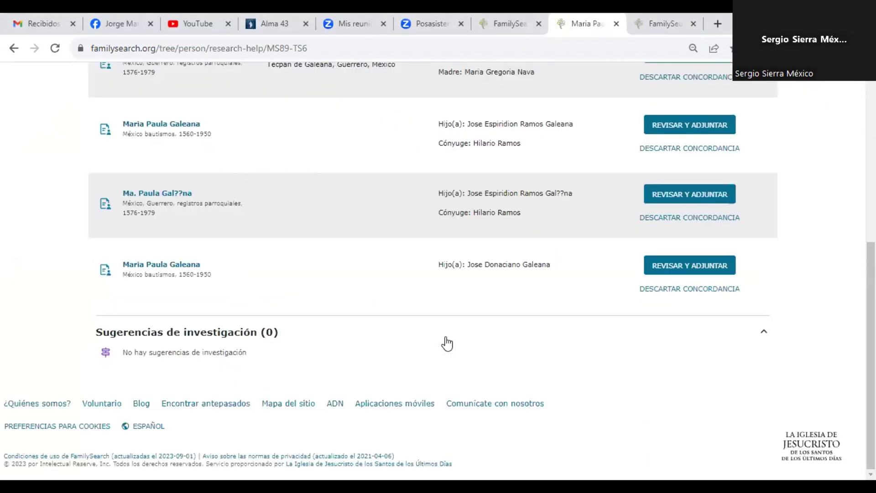
{"action": "scroll", "coordinate": [448, 344], "scroll_direction": "up", "scroll_amount": 7}
{"action": "scroll", "coordinate": [446, 339], "scroll_direction": "down", "scroll_amount": 3}
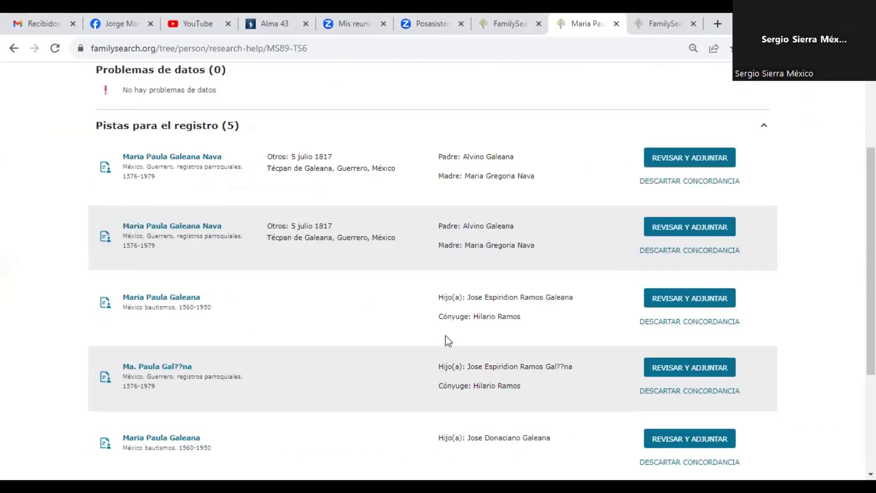
{"action": "scroll", "coordinate": [446, 341], "scroll_direction": "down", "scroll_amount": 3}
{"action": "scroll", "coordinate": [446, 341], "scroll_direction": "up", "scroll_amount": 5}
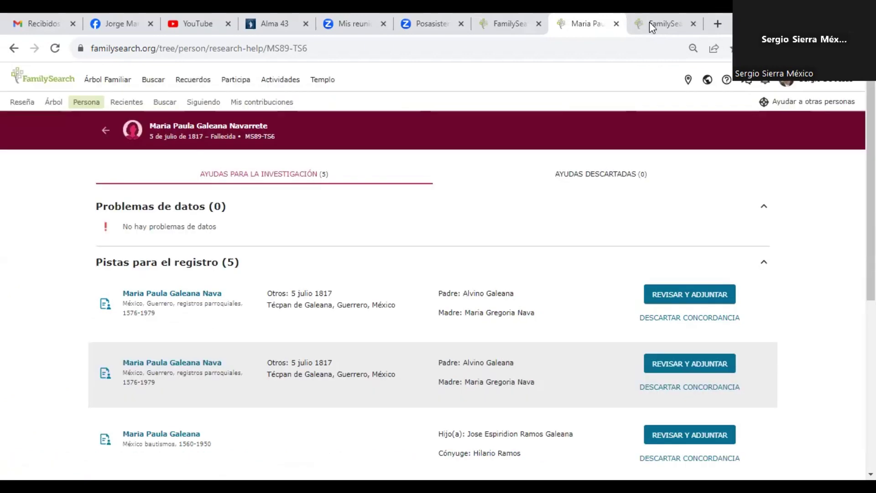
{"action": "left_click", "coordinate": [652, 27]}
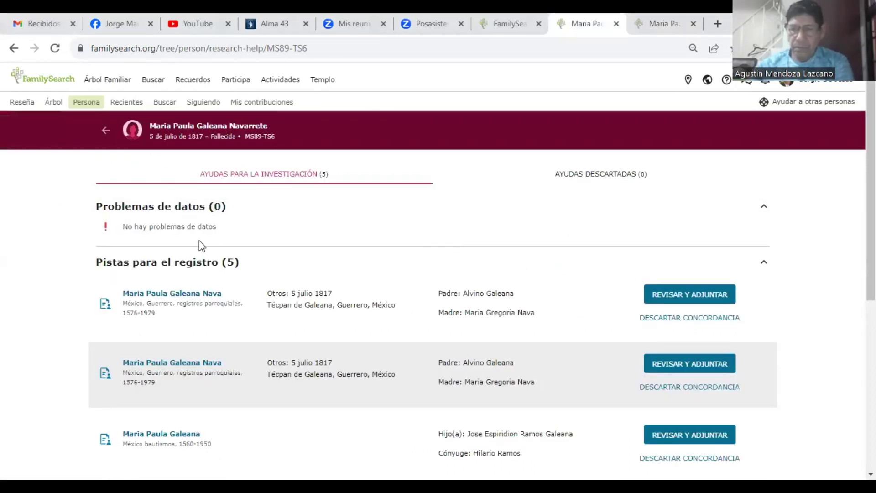
{"action": "scroll", "coordinate": [554, 266], "scroll_direction": "down", "scroll_amount": 4}
{"action": "scroll", "coordinate": [682, 279], "scroll_direction": "down", "scroll_amount": 2}
{"action": "scroll", "coordinate": [688, 274], "scroll_direction": "up", "scroll_amount": 6}
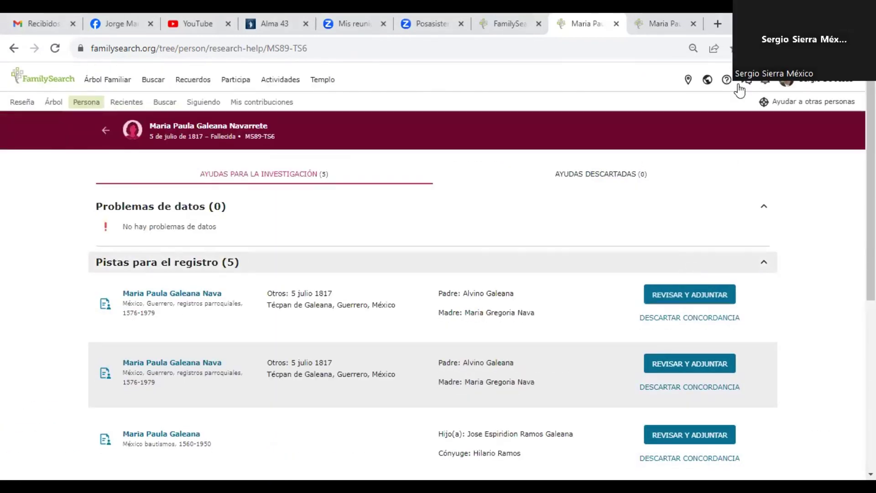
Step: Show all research helps from the person's details page and open the first remaining parish register hint for review
{"action": "left_click", "coordinate": [649, 28]}
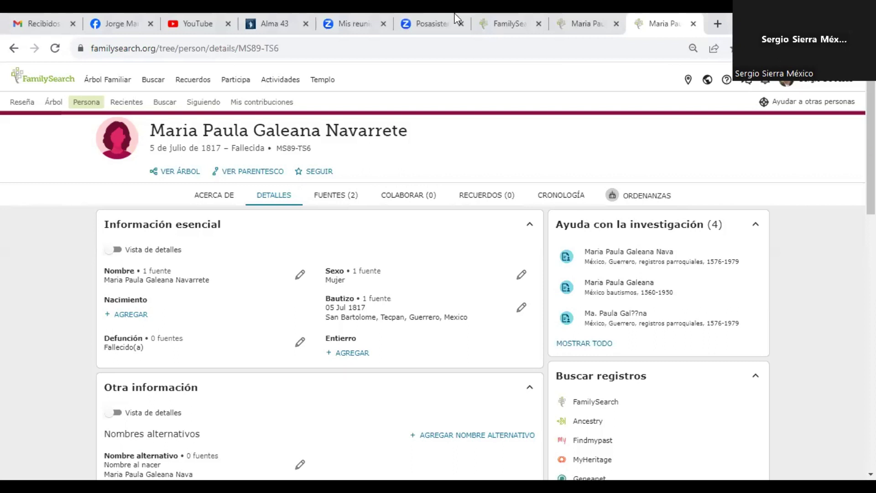
{"action": "left_click", "coordinate": [601, 343]}
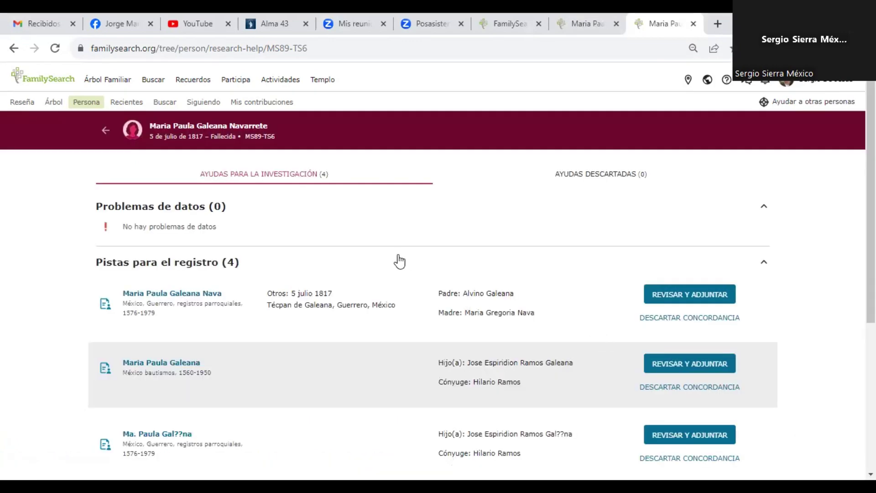
{"action": "scroll", "coordinate": [568, 356], "scroll_direction": "down", "scroll_amount": 5}
{"action": "scroll", "coordinate": [570, 359], "scroll_direction": "up", "scroll_amount": 3}
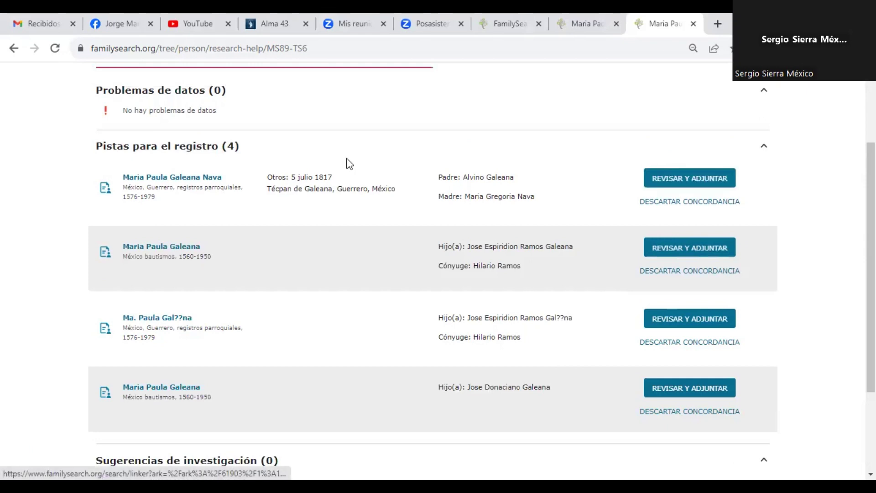
{"action": "left_click", "coordinate": [698, 180]}
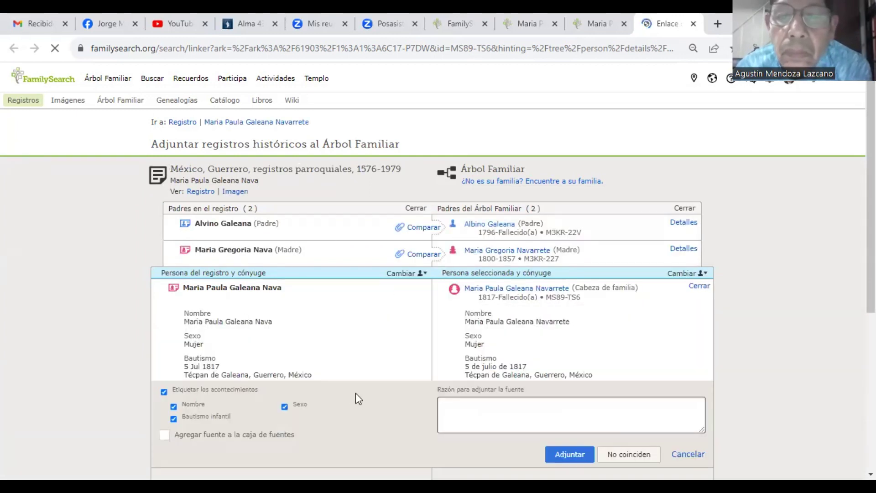
Step: Open the original image of the parish register hint and read the 5 Jul 1817 baptism entry up close, returning to the attachment page
{"action": "left_click", "coordinate": [235, 191]}
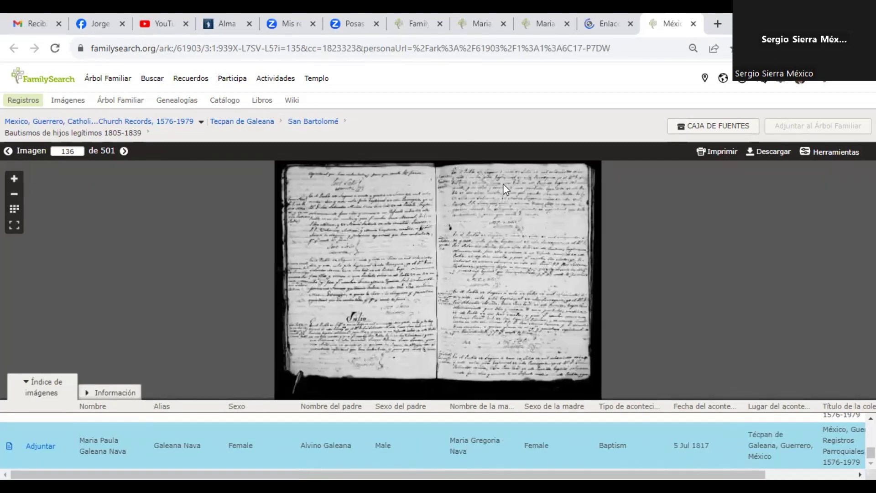
{"action": "scroll", "coordinate": [500, 190], "scroll_direction": "up", "scroll_amount": 5}
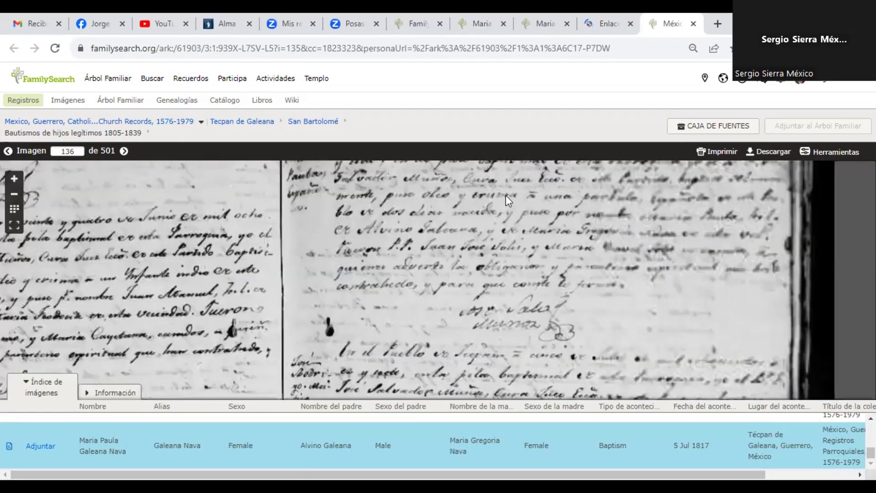
{"action": "scroll", "coordinate": [505, 195], "scroll_direction": "up", "scroll_amount": 2}
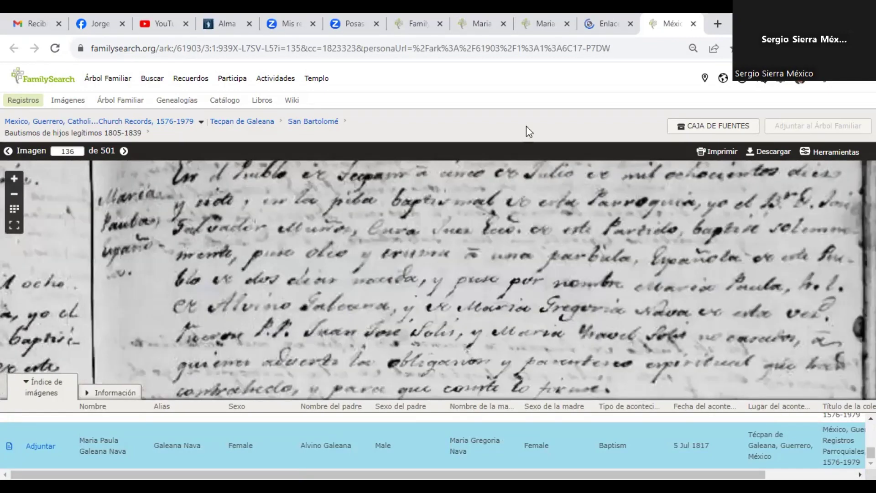
{"action": "scroll", "coordinate": [520, 306], "scroll_direction": "up", "scroll_amount": 2}
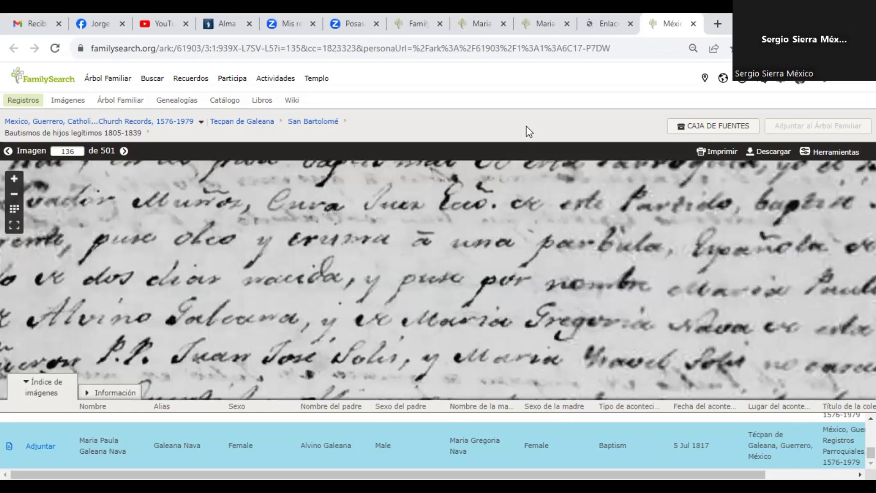
{"action": "key", "text": "ctrl+shift+Tab"}
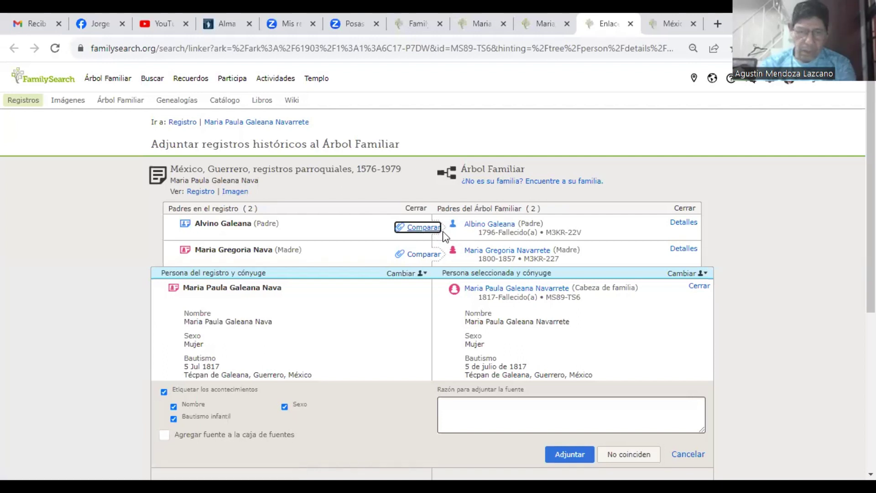
Step: Attach the parish register record to both parents with the reason "Es el registro bautismal de su hija" plus the daughter's given names
{"action": "left_click", "coordinate": [422, 227]}
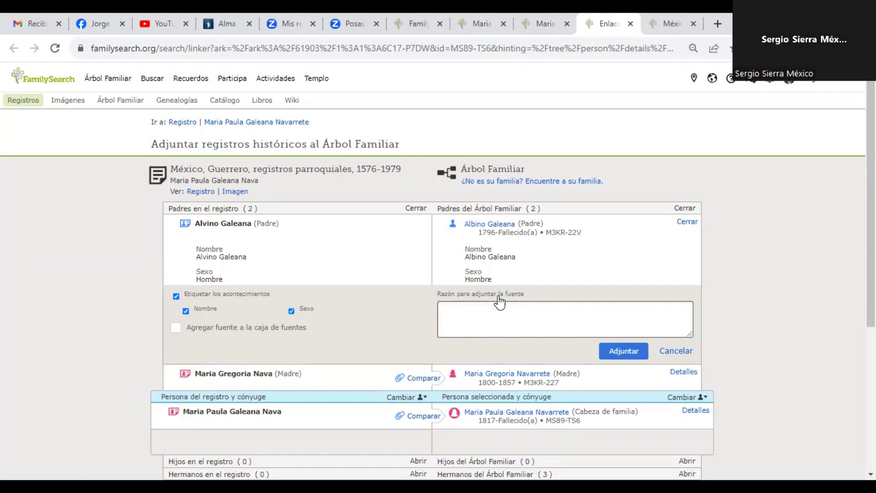
{"action": "type", "text": "Es el registro bautismal de s"}
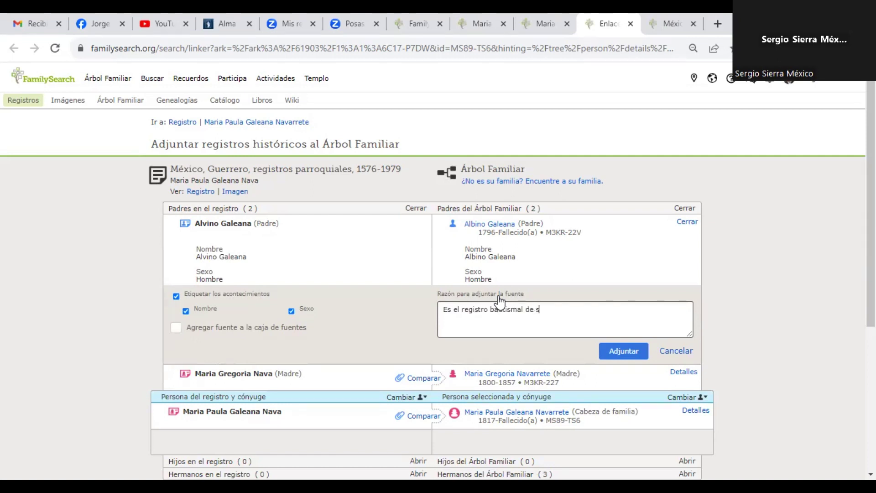
{"action": "type", "text": "u hija Mar"}
{"action": "key", "text": "BackSpace"}
{"action": "type", "text": "ía Paila"}
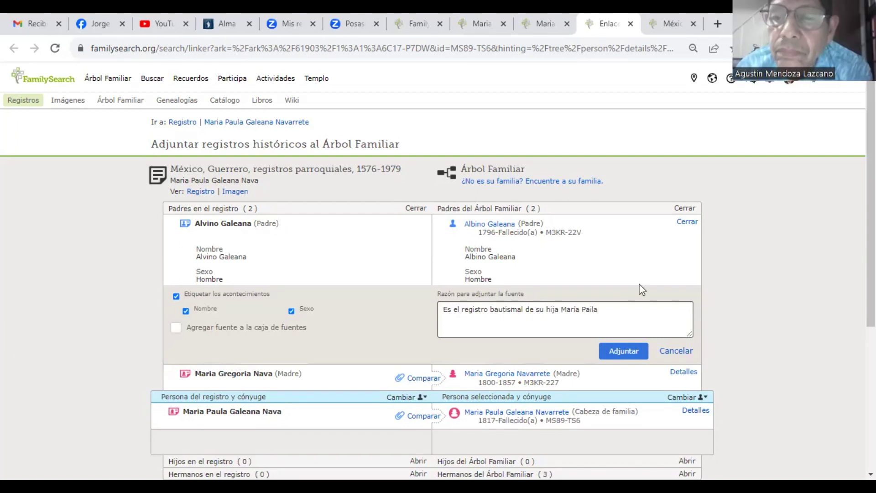
{"action": "key", "text": "BackSpace"}
{"action": "key", "text": "BackSpace"}
{"action": "key", "text": "BackSpace"}
{"action": "type", "text": "ula"}
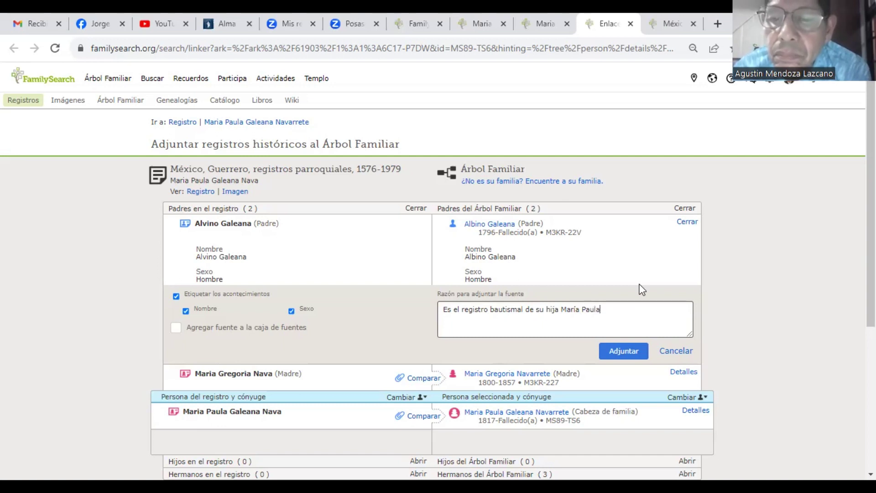
{"action": "left_click", "coordinate": [622, 350]}
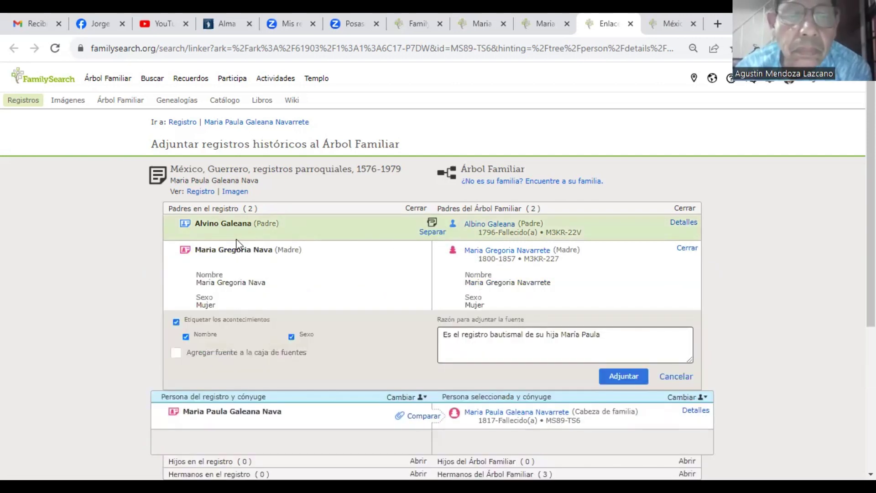
{"action": "left_click", "coordinate": [624, 378]}
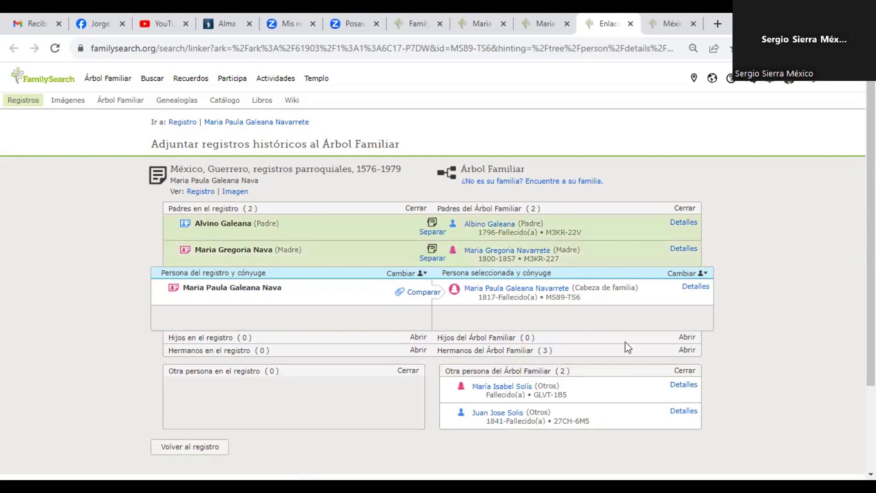
Step: Change the daughter's attachment reason to "Es su registro bautismal" and attach the parish register record to her
{"action": "left_click", "coordinate": [426, 297]}
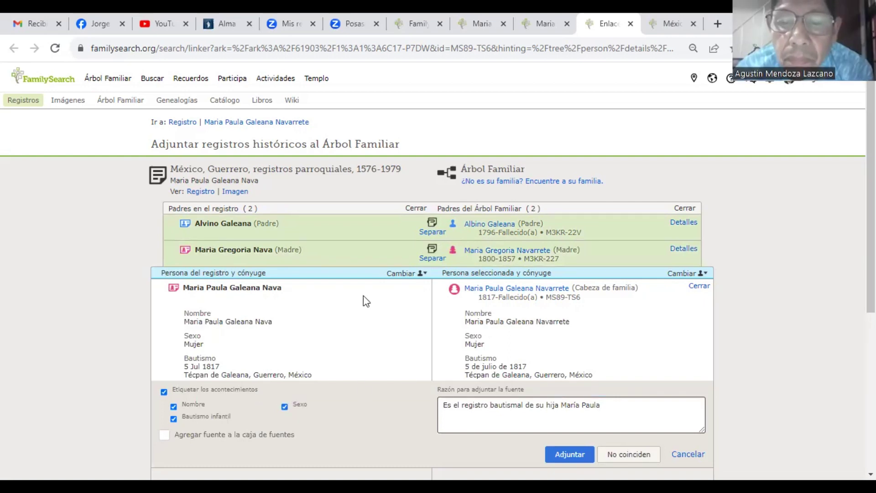
{"action": "scroll", "coordinate": [363, 299], "scroll_direction": "down", "scroll_amount": 1}
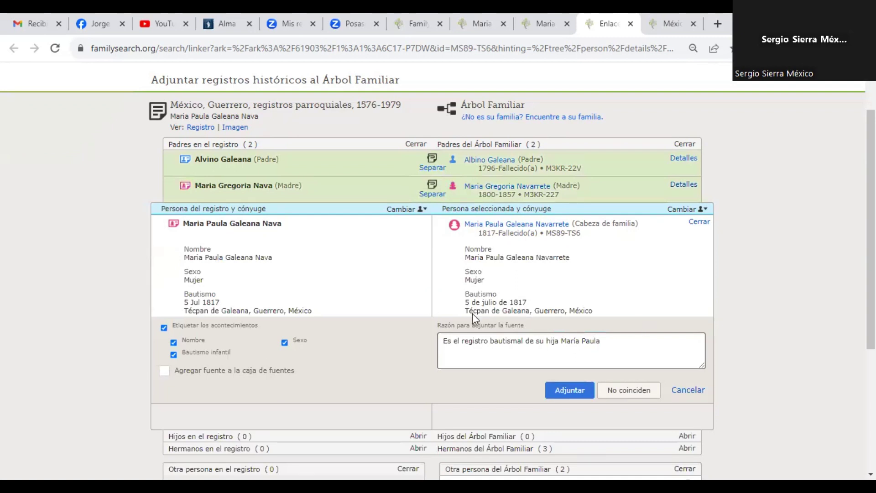
{"action": "left_click", "coordinate": [526, 343]}
{"action": "key", "text": "ctrl+a"}
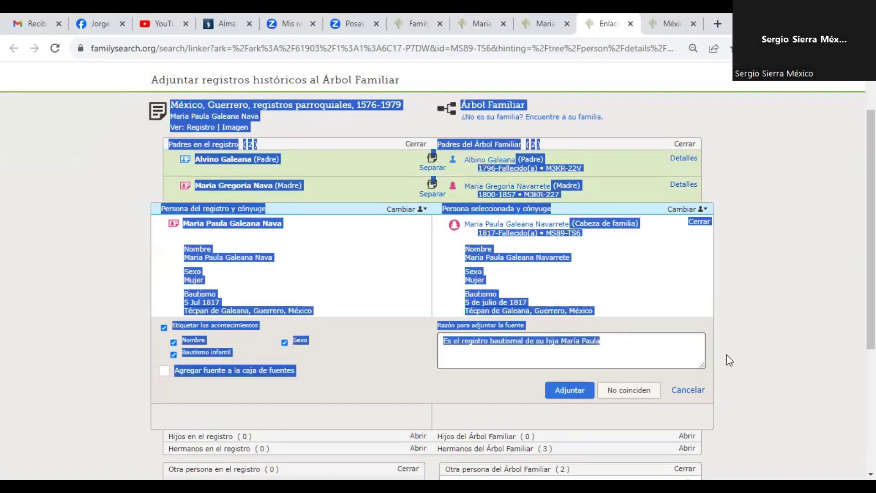
{"action": "left_click", "coordinate": [612, 341]}
{"action": "left_click", "coordinate": [530, 338], "text": "shift"}
{"action": "double_click", "coordinate": [530, 341]}
{"action": "key", "text": "BackSpace"}
{"action": "key", "text": "BackSpace"}
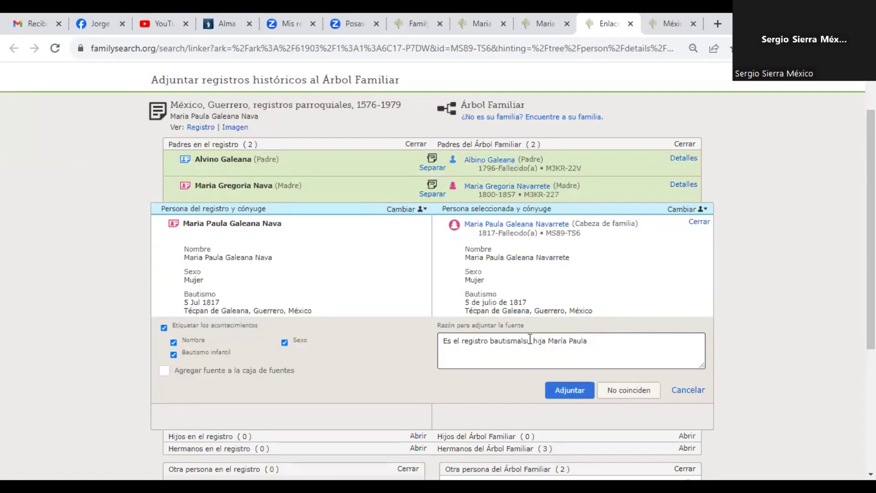
{"action": "key", "text": "ctrl+shift+Right"}
{"action": "key", "text": "ctrl+shift+Right"}
{"action": "key", "text": "ctrl+shift+Right"}
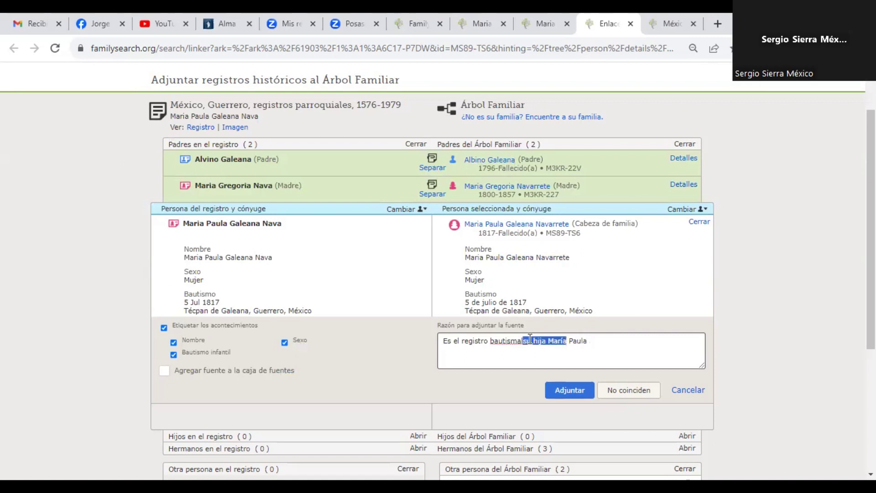
{"action": "key", "text": "shift+End"}
{"action": "key", "text": "BackSpace"}
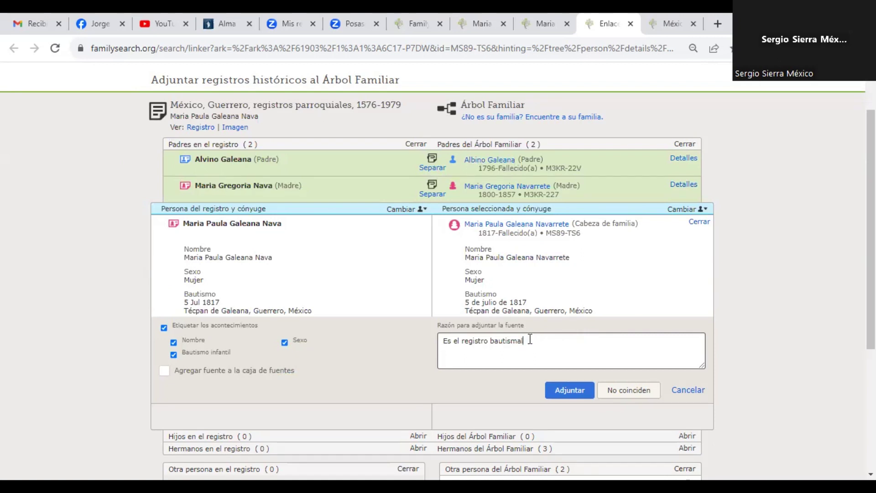
{"action": "left_click", "coordinate": [458, 341]}
{"action": "key", "text": "BackSpace"}
{"action": "key", "text": "BackSpace"}
{"action": "type", "text": "su"}
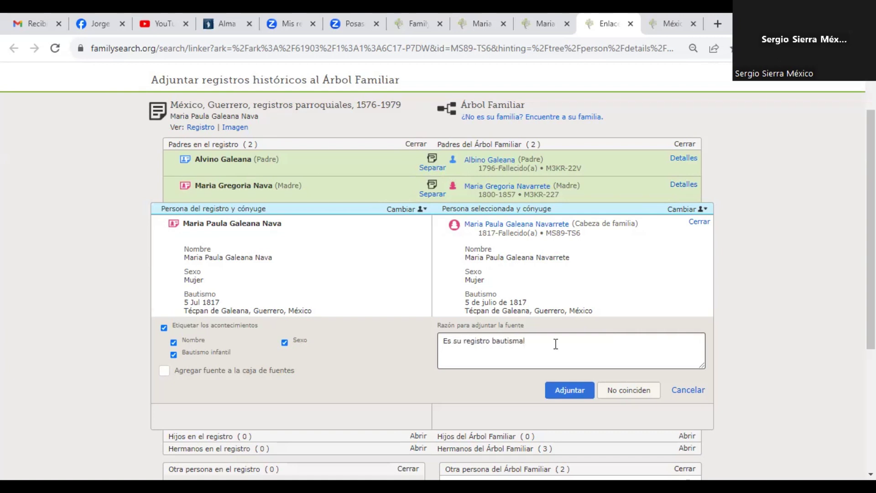
{"action": "left_click", "coordinate": [573, 392]}
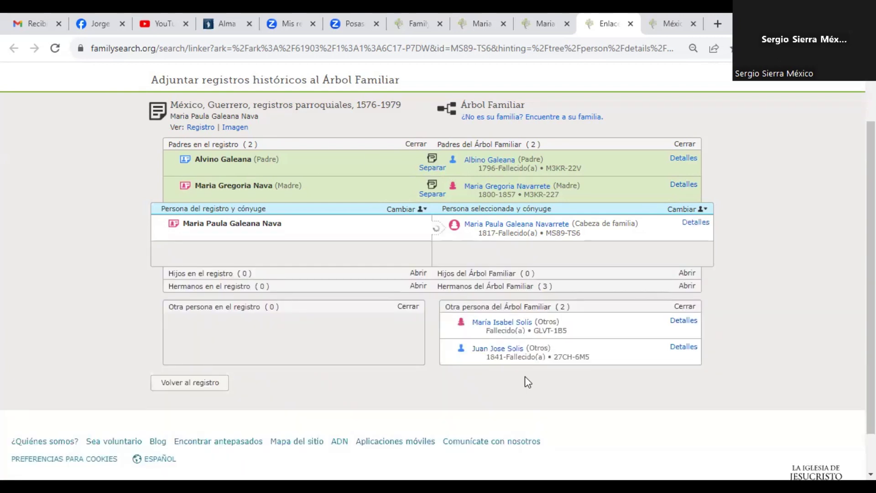
Step: Return to the record page and compare the record hints in the two already open research helps lists
{"action": "left_click", "coordinate": [202, 386]}
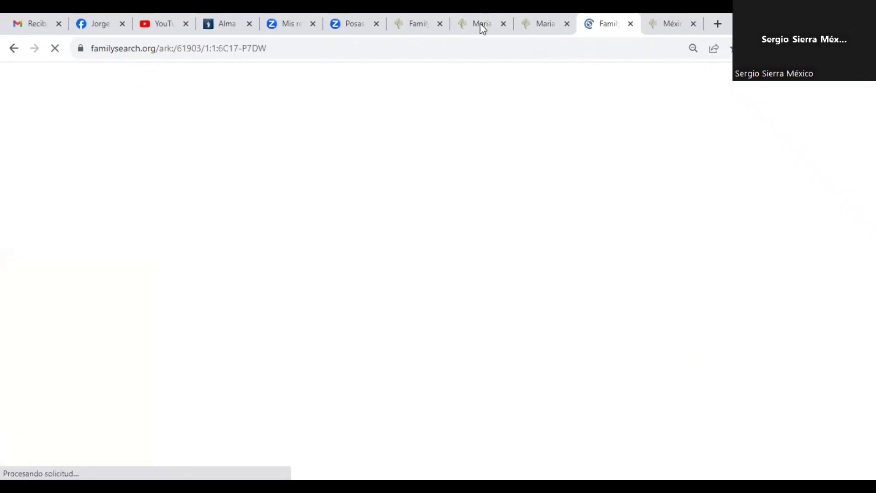
{"action": "left_click", "coordinate": [483, 26]}
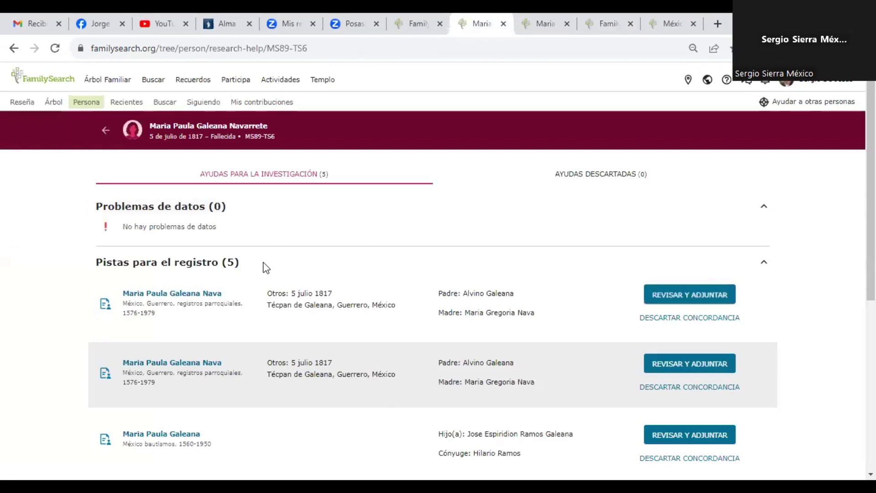
{"action": "scroll", "coordinate": [264, 267], "scroll_direction": "down", "scroll_amount": 6}
{"action": "scroll", "coordinate": [265, 269], "scroll_direction": "up", "scroll_amount": 6}
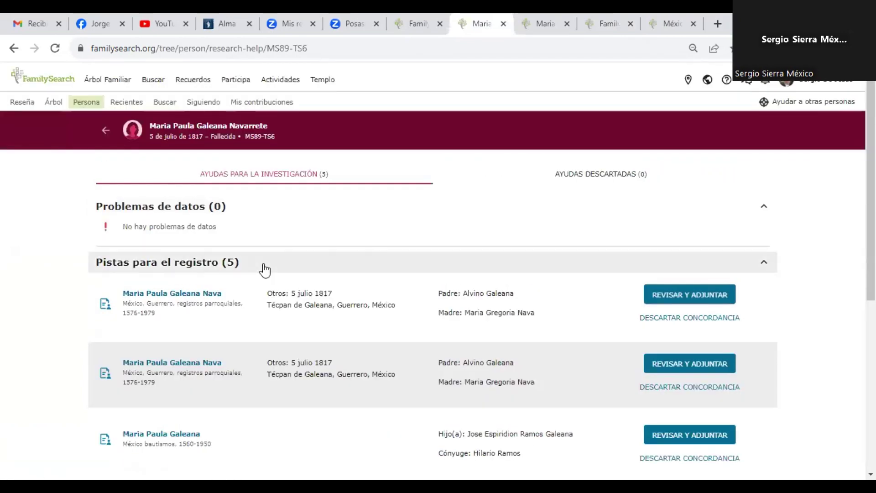
{"action": "left_click", "coordinate": [542, 26]}
{"action": "scroll", "coordinate": [705, 187], "scroll_direction": "down", "scroll_amount": 3}
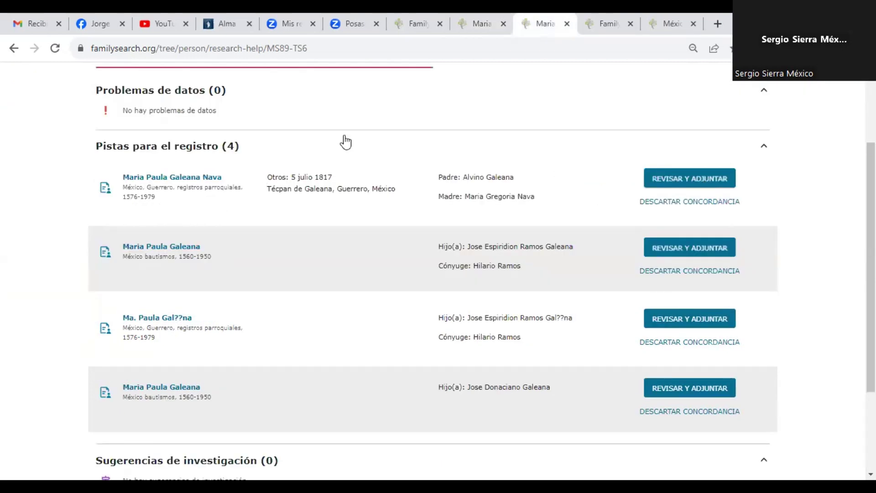
Step: Open the daughter's Family Tree person page from the record she is attached to
{"action": "left_click", "coordinate": [607, 29]}
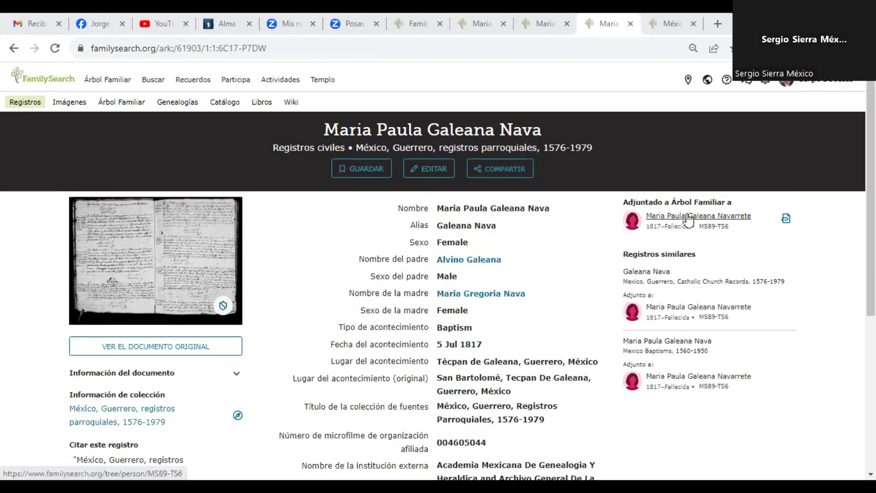
{"action": "mouse_move", "coordinate": [689, 220]}
{"action": "left_click", "coordinate": [670, 351]}
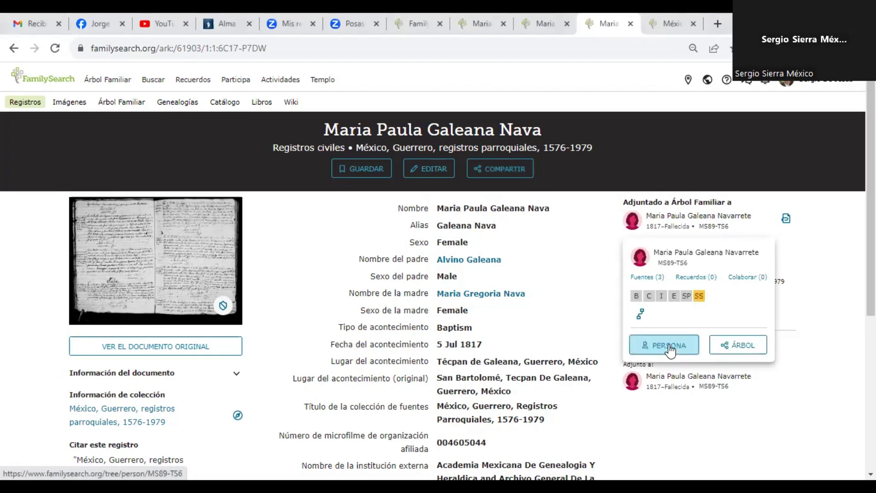
{"action": "left_click", "coordinate": [668, 360]}
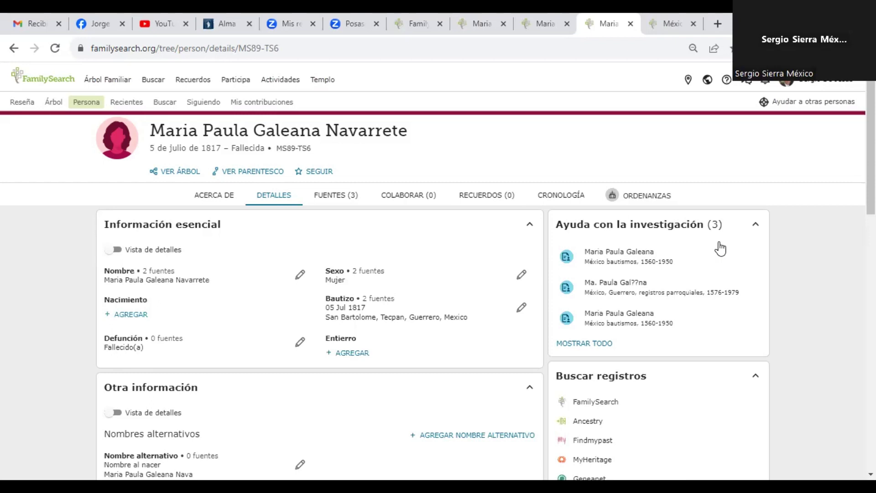
Step: Show all research helps for the daughter and open the first "México bautismos, 1560-1950" hint for review
{"action": "left_click", "coordinate": [603, 347]}
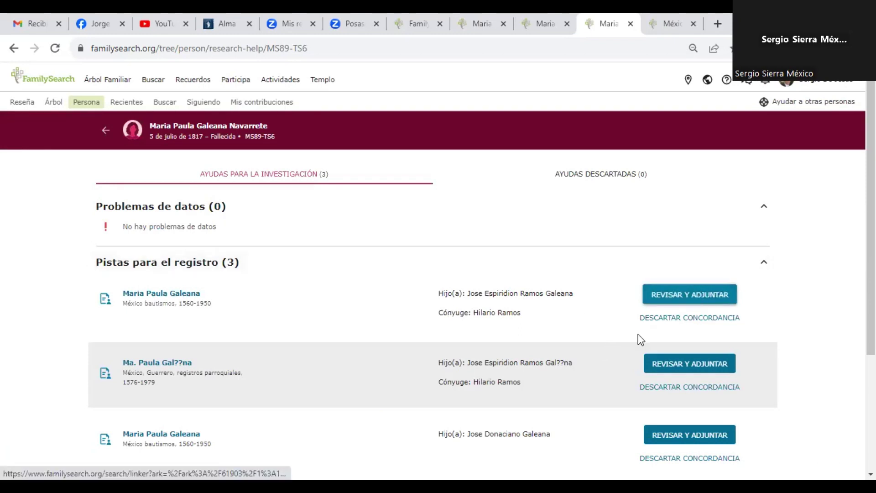
{"action": "left_click", "coordinate": [671, 325]}
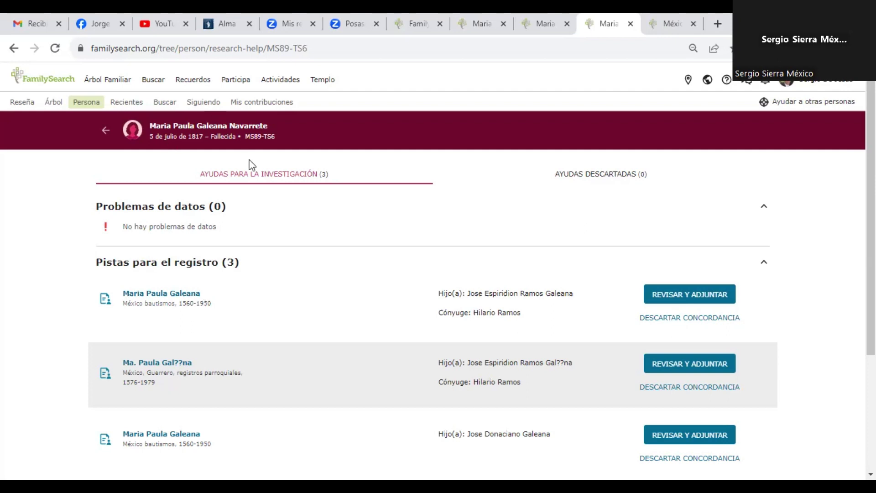
{"action": "left_click", "coordinate": [674, 297]}
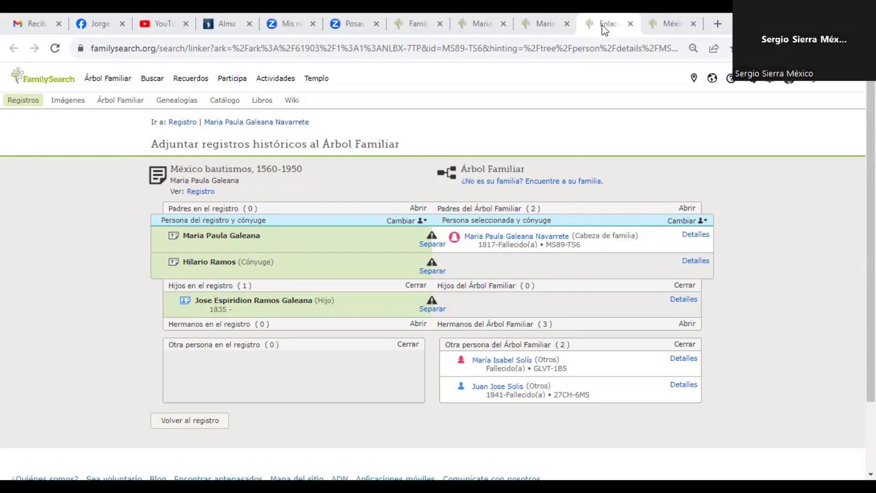
Step: Check which tree persons the mother, spouse and son in the hint are already attached to, and open the hint's record page
{"action": "left_click", "coordinate": [531, 25]}
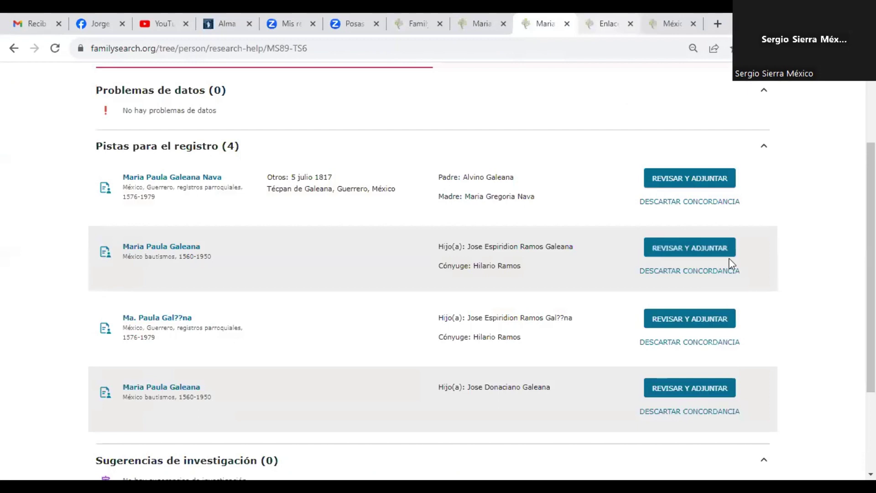
{"action": "left_click", "coordinate": [612, 23]}
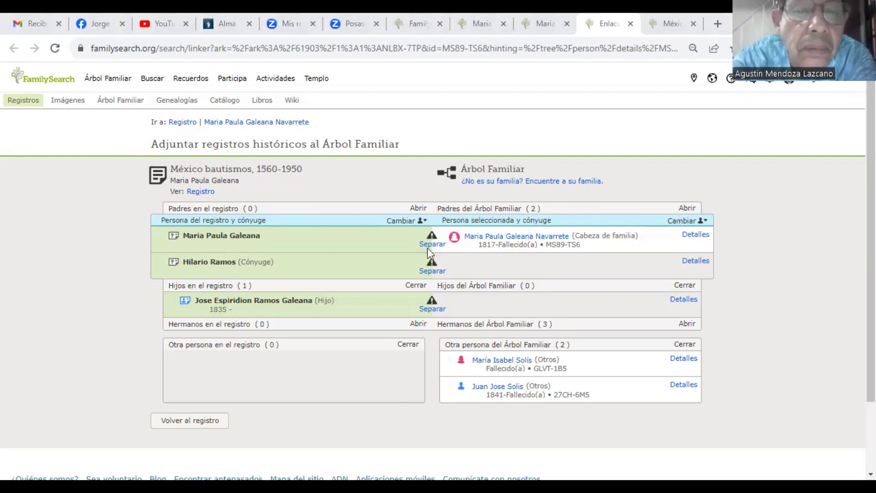
{"action": "mouse_move", "coordinate": [432, 259]}
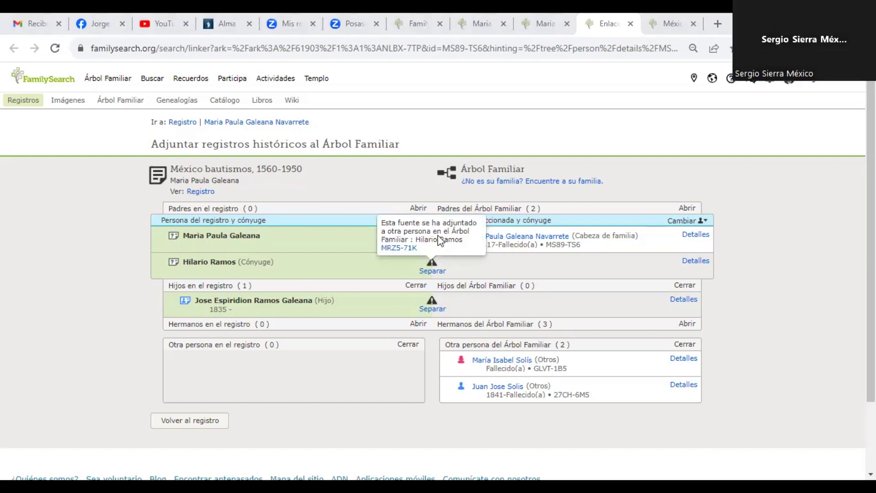
{"action": "mouse_move", "coordinate": [431, 237]}
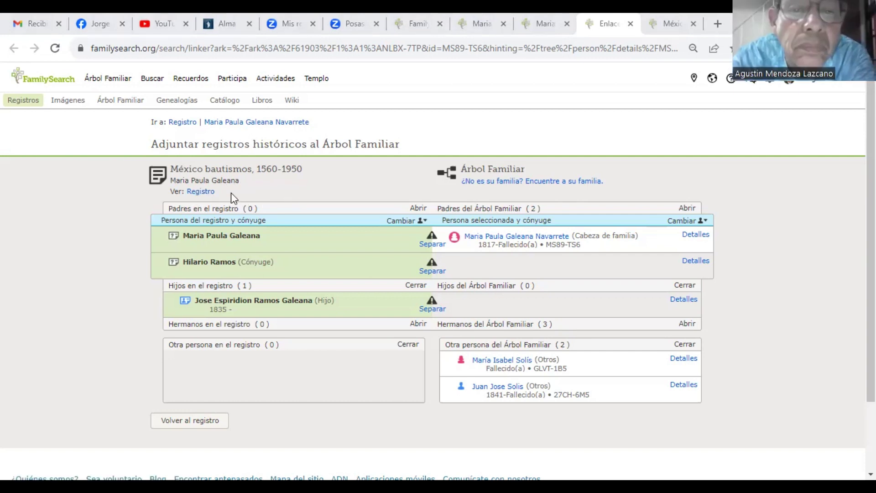
{"action": "mouse_move", "coordinate": [313, 299]}
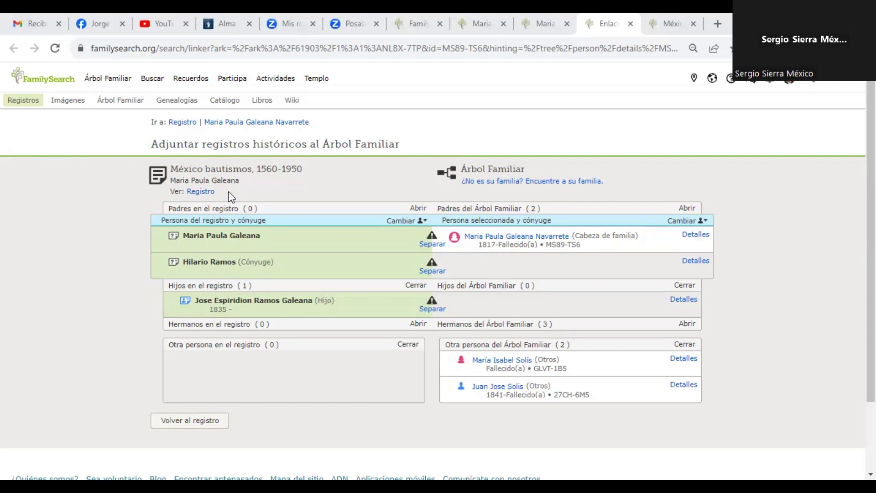
{"action": "left_click", "coordinate": [205, 192]}
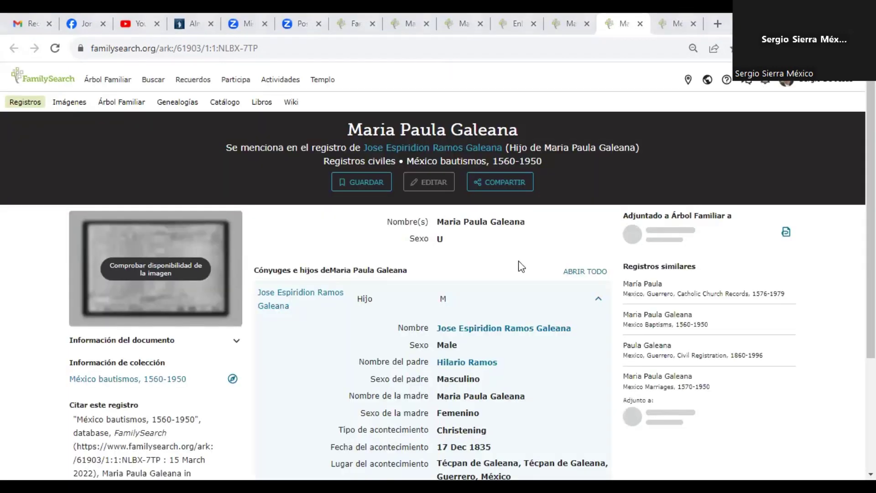
Step: Compare the mother's record page and its similar records with the ancestor's research helps list, and return to the record page
{"action": "scroll", "coordinate": [523, 267], "scroll_direction": "down", "scroll_amount": 3}
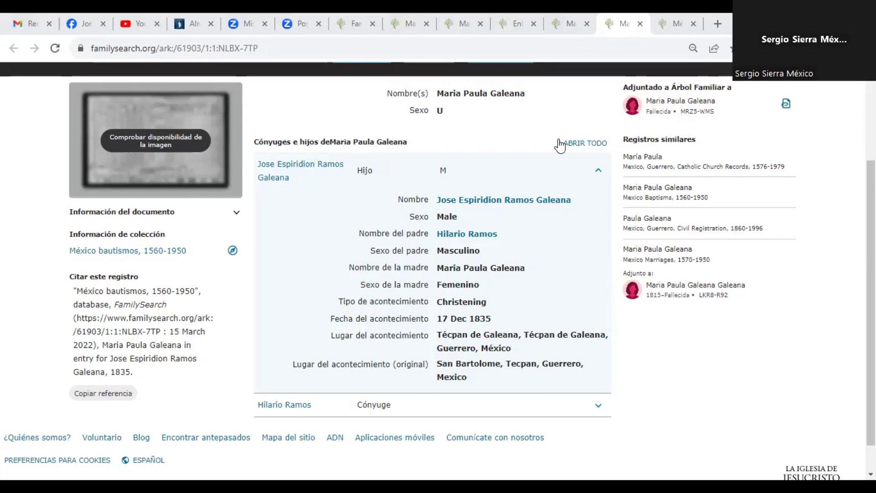
{"action": "scroll", "coordinate": [561, 146], "scroll_direction": "up", "scroll_amount": 3}
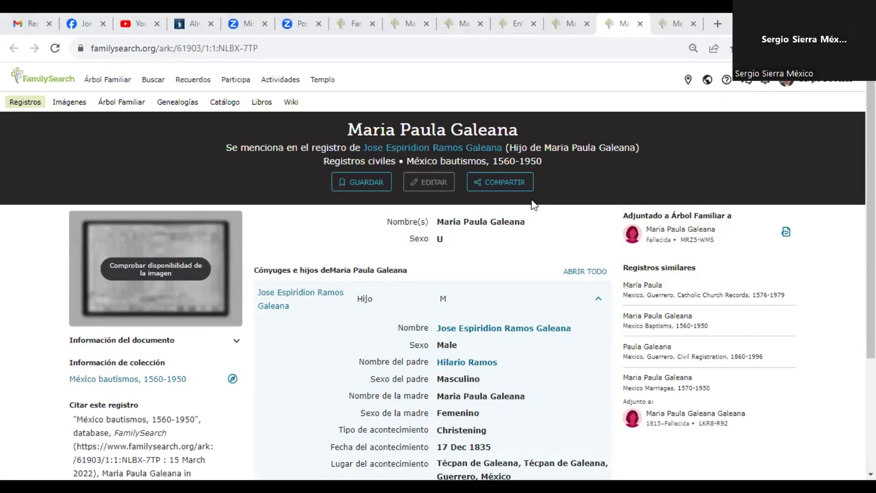
{"action": "left_click", "coordinate": [401, 28]}
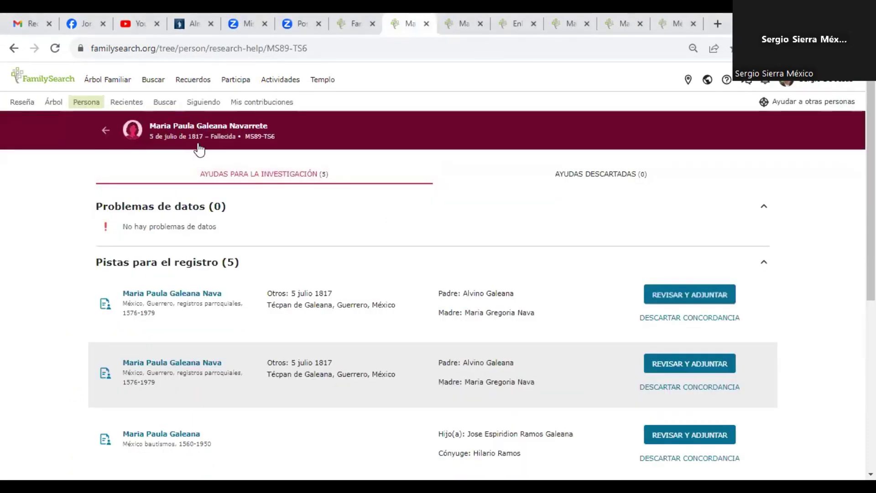
{"action": "left_click", "coordinate": [670, 18]}
{"action": "left_click", "coordinate": [622, 26]}
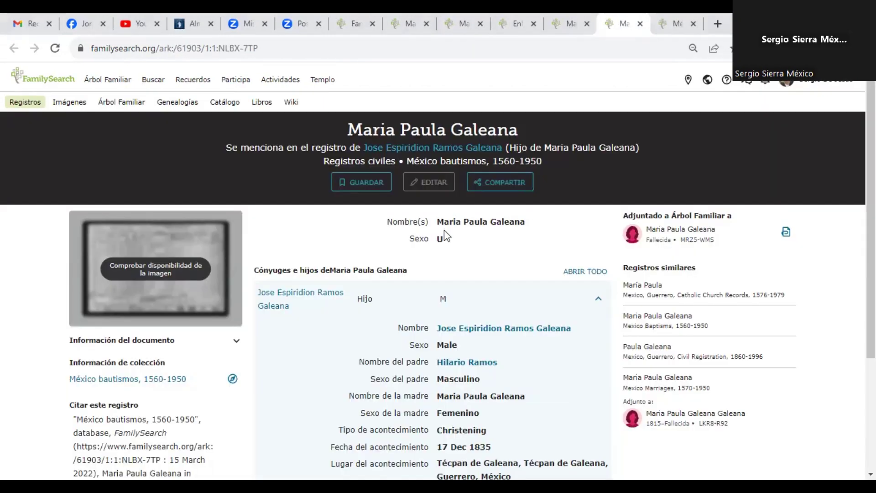
Step: Examine the son's christening details on the record page, including the event type, date and place
{"action": "scroll", "coordinate": [445, 234], "scroll_direction": "down", "scroll_amount": 3}
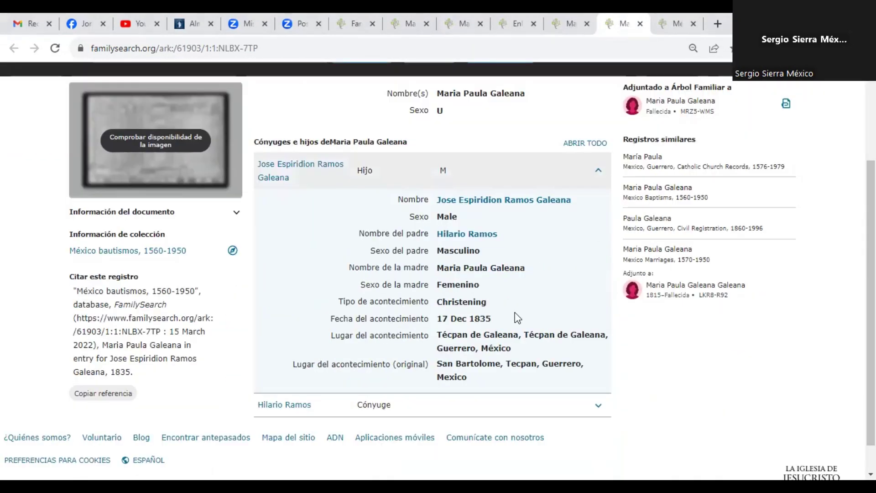
{"action": "scroll", "coordinate": [517, 318], "scroll_direction": "down", "scroll_amount": 1}
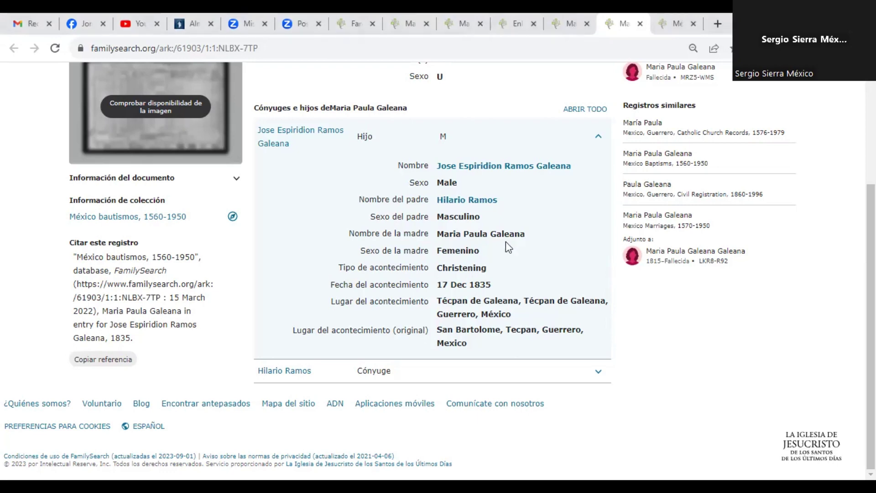
{"action": "left_click_drag", "start_coordinate": [437, 267], "coordinate": [543, 268]}
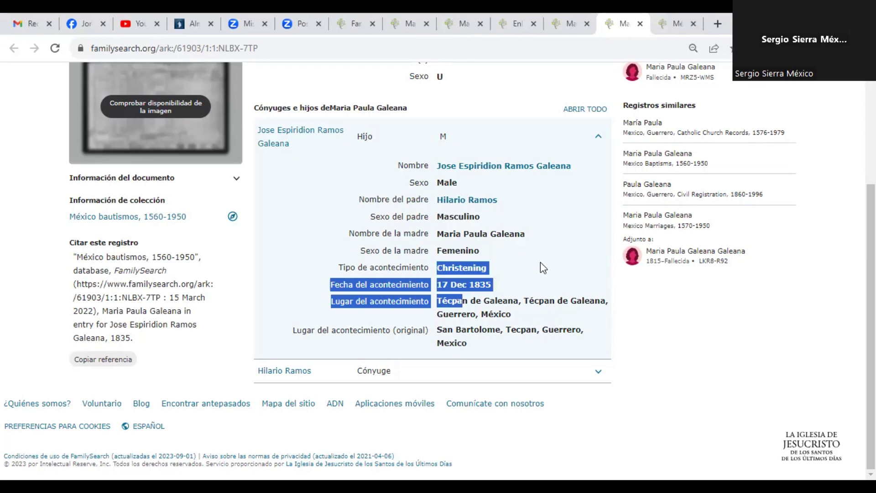
{"action": "left_click", "coordinate": [541, 263]}
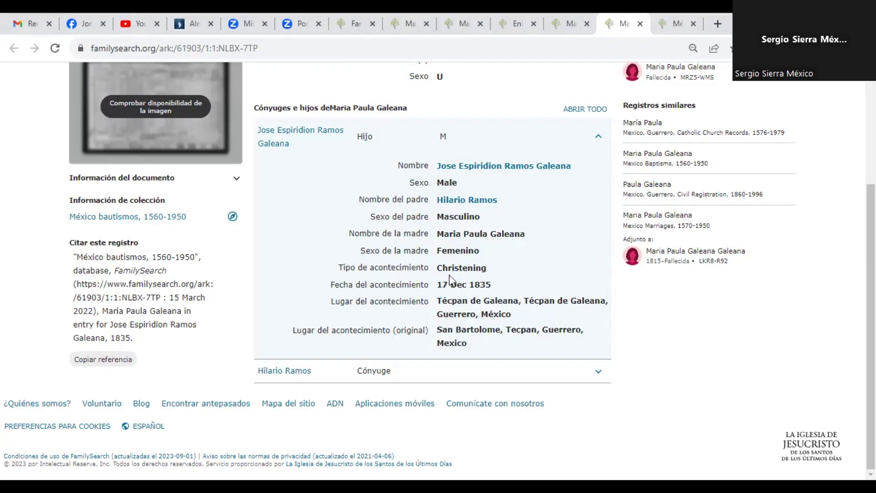
{"action": "scroll", "coordinate": [450, 279], "scroll_direction": "up", "scroll_amount": 2}
{"action": "scroll", "coordinate": [449, 279], "scroll_direction": "down", "scroll_amount": 1}
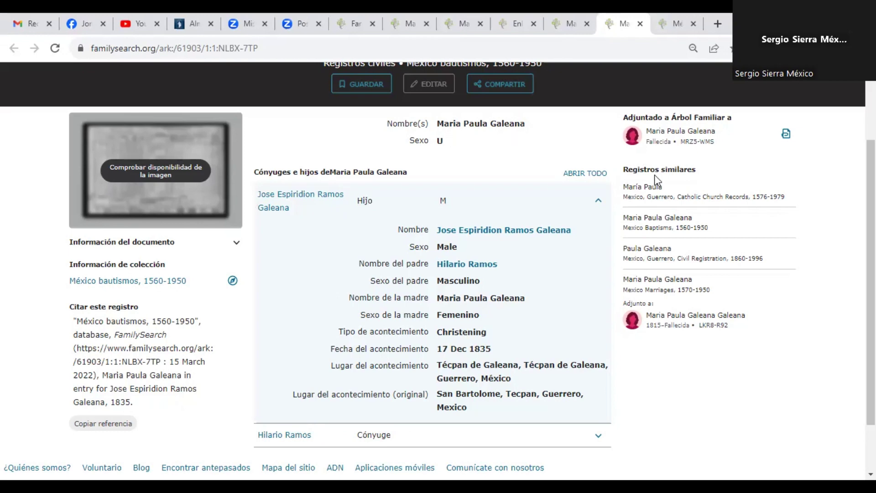
Step: Preview the similar record from "Mexico, Guerrero, Catholic Church Records, 1576-1979" and compare its baptism date and place with the current record
{"action": "left_click", "coordinate": [656, 196]}
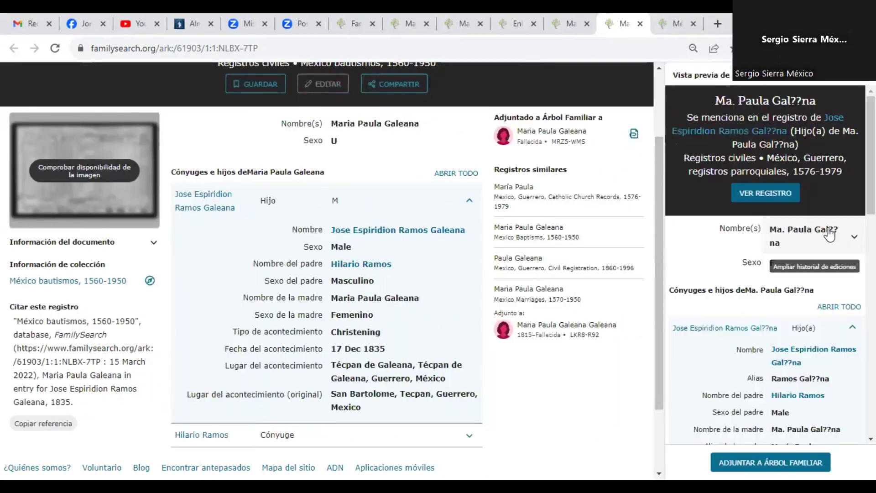
{"action": "scroll", "coordinate": [823, 237], "scroll_direction": "down", "scroll_amount": 2}
{"action": "scroll", "coordinate": [803, 236], "scroll_direction": "down", "scroll_amount": 2}
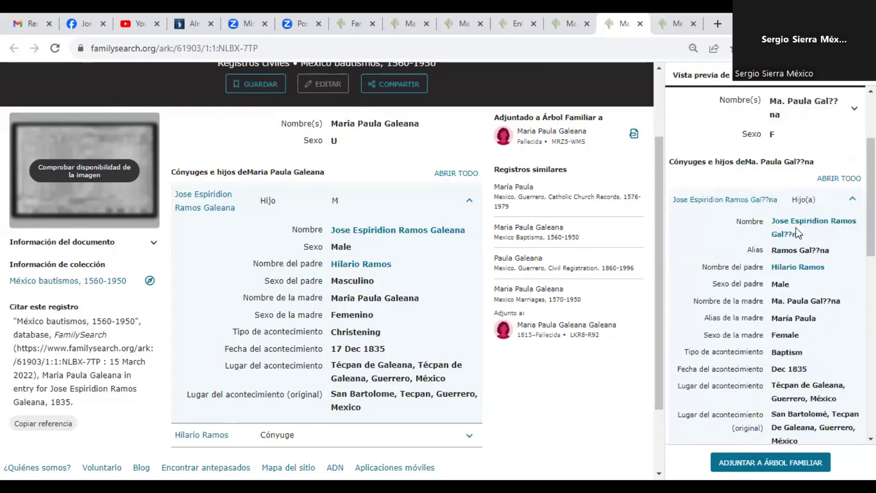
{"action": "scroll", "coordinate": [789, 235], "scroll_direction": "down", "scroll_amount": 1}
{"action": "scroll", "coordinate": [791, 237], "scroll_direction": "down", "scroll_amount": 10}
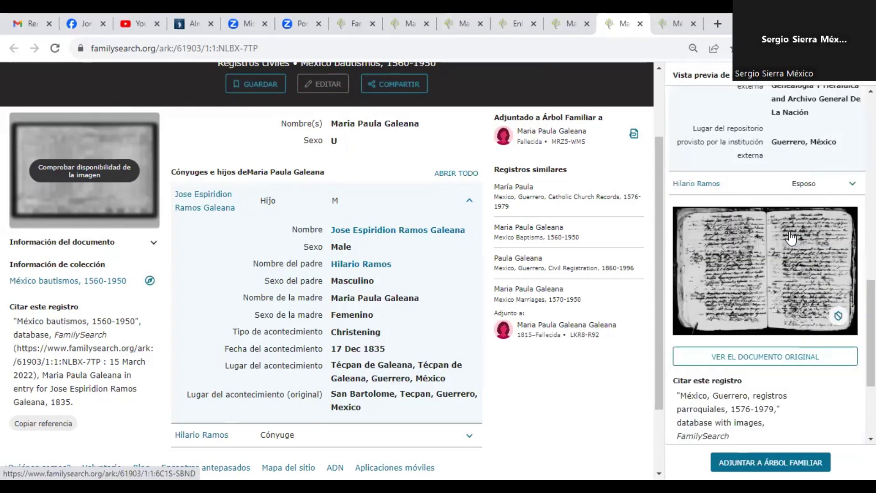
{"action": "scroll", "coordinate": [819, 210], "scroll_direction": "up", "scroll_amount": 8}
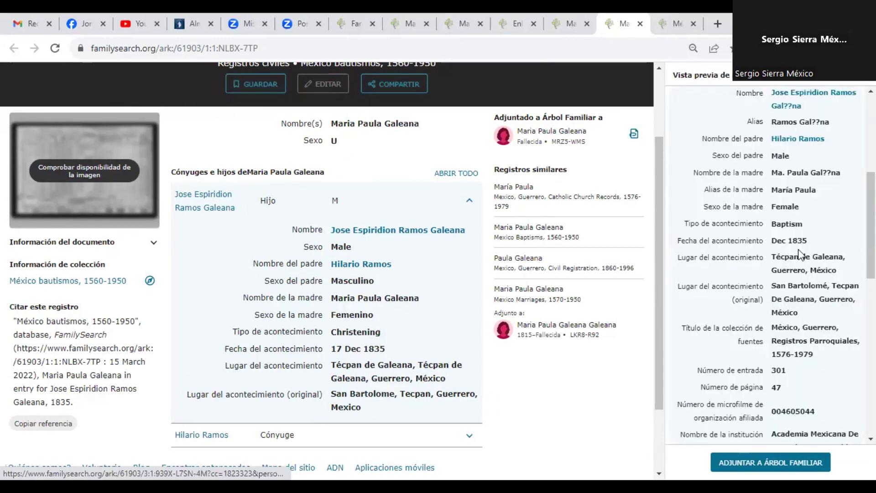
{"action": "scroll", "coordinate": [773, 264], "scroll_direction": "up", "scroll_amount": 2}
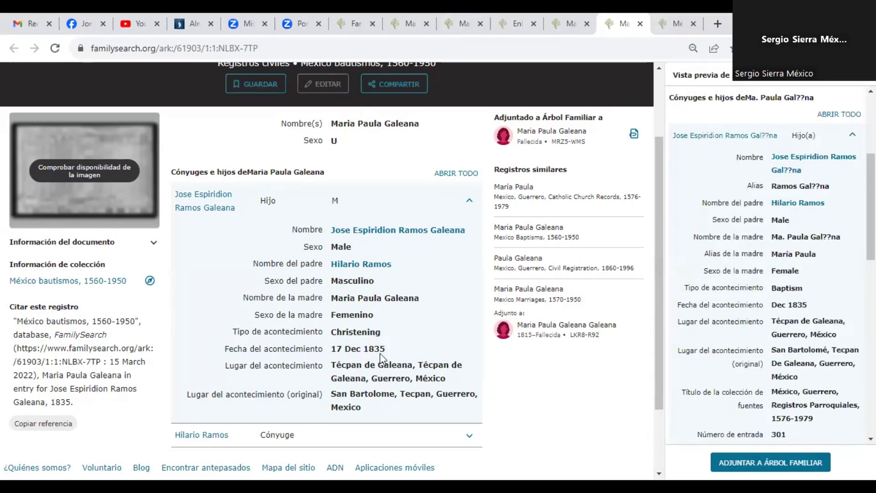
Step: Open the previewed similar record's document image and enlarge the December heading and first lines of its left-hand page
{"action": "scroll", "coordinate": [738, 262], "scroll_direction": "down", "scroll_amount": 3}
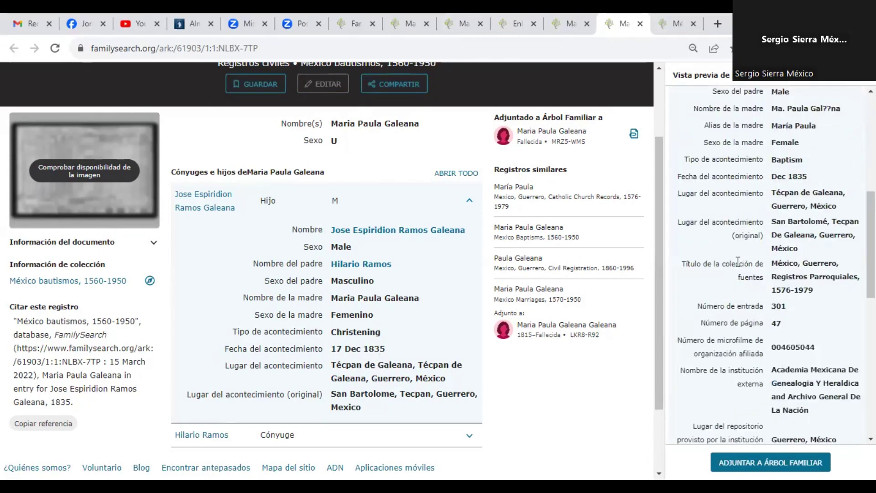
{"action": "scroll", "coordinate": [738, 261], "scroll_direction": "down", "scroll_amount": 2}
{"action": "scroll", "coordinate": [742, 264], "scroll_direction": "down", "scroll_amount": 2}
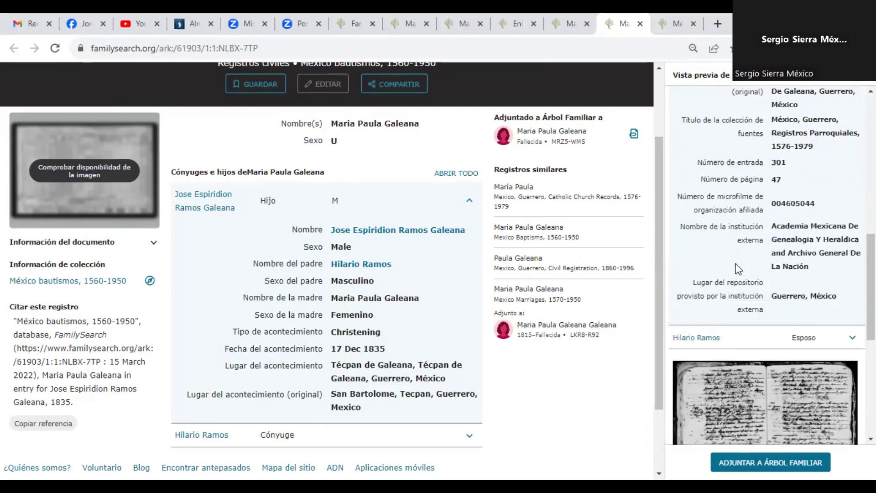
{"action": "scroll", "coordinate": [747, 265], "scroll_direction": "down", "scroll_amount": 4}
{"action": "left_click", "coordinate": [746, 260]}
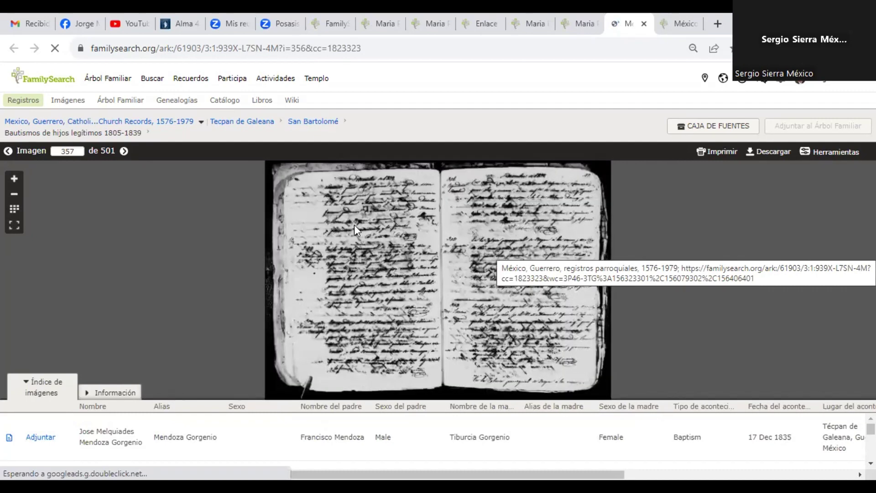
{"action": "scroll", "coordinate": [354, 224], "scroll_direction": "up", "scroll_amount": 1}
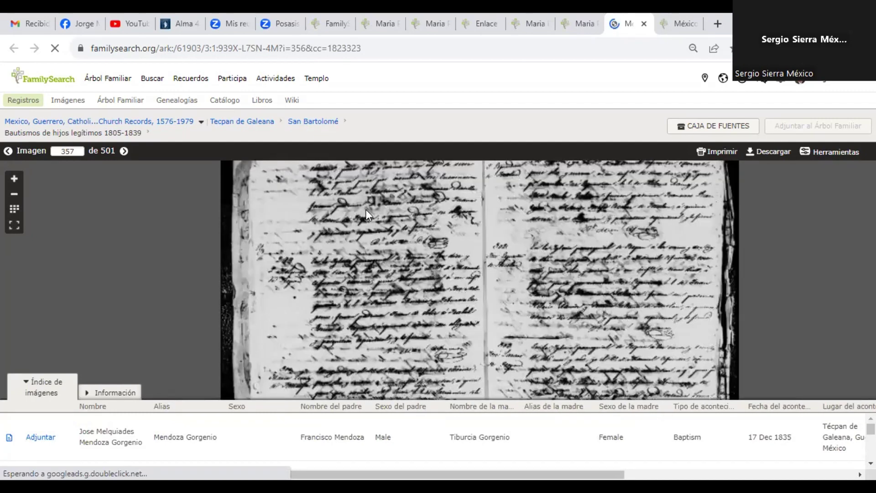
{"action": "scroll", "coordinate": [366, 209], "scroll_direction": "up", "scroll_amount": 1}
{"action": "scroll", "coordinate": [368, 207], "scroll_direction": "up", "scroll_amount": 1}
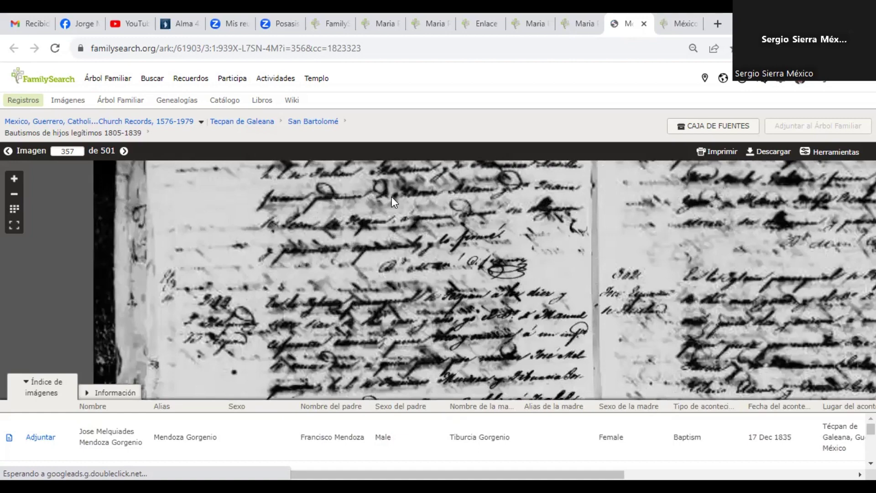
{"action": "scroll", "coordinate": [393, 196], "scroll_direction": "up", "scroll_amount": 1}
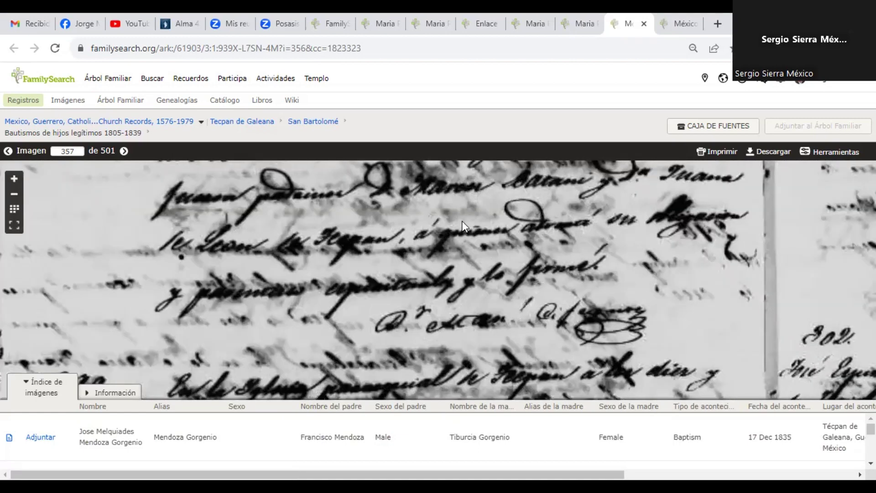
{"action": "left_click_drag", "start_coordinate": [462, 221], "coordinate": [442, 379]}
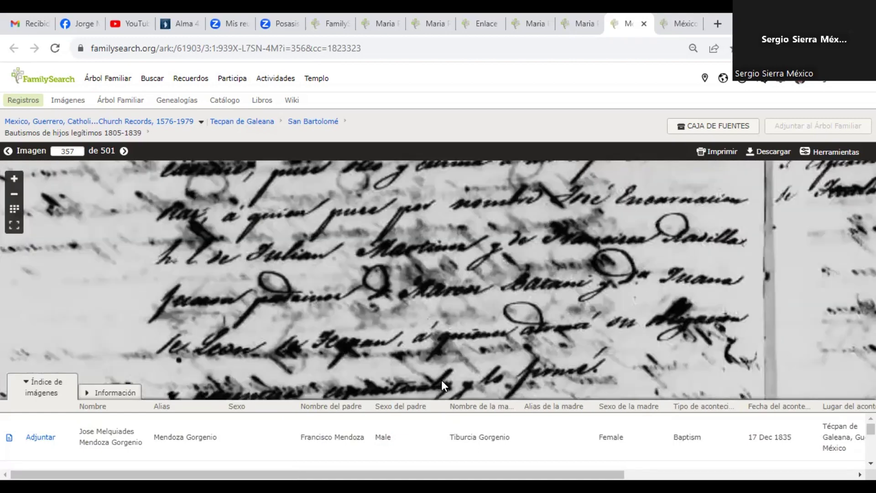
{"action": "left_click_drag", "start_coordinate": [452, 274], "coordinate": [464, 397]}
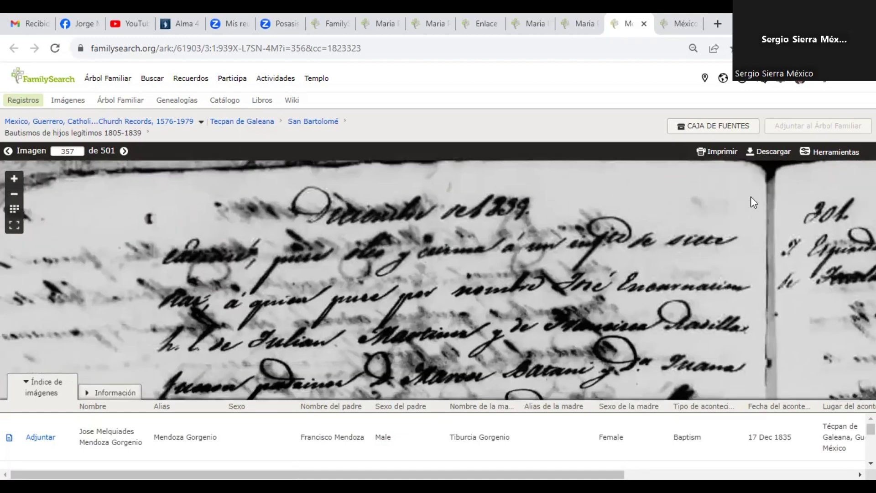
Step: Raise the document image's brightness to about three quarters, reduce its contrast to near the minimum, and apply both adjustments
{"action": "left_click", "coordinate": [822, 156]}
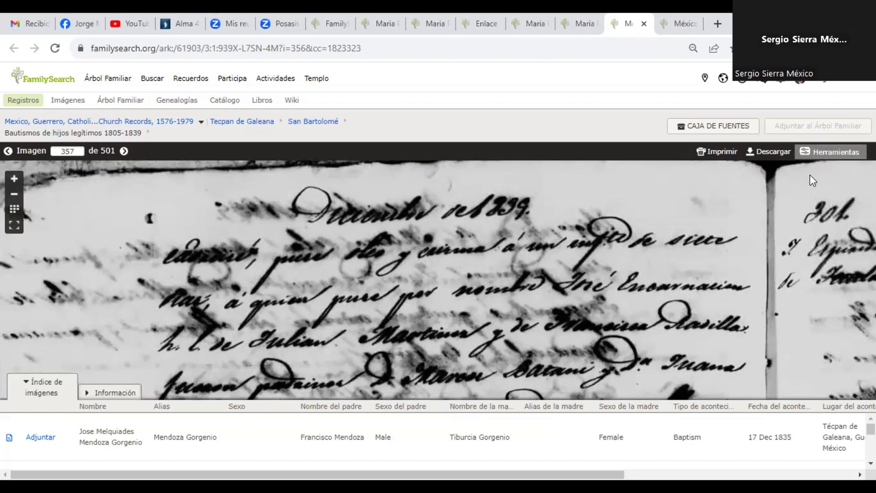
{"action": "left_click", "coordinate": [813, 183]}
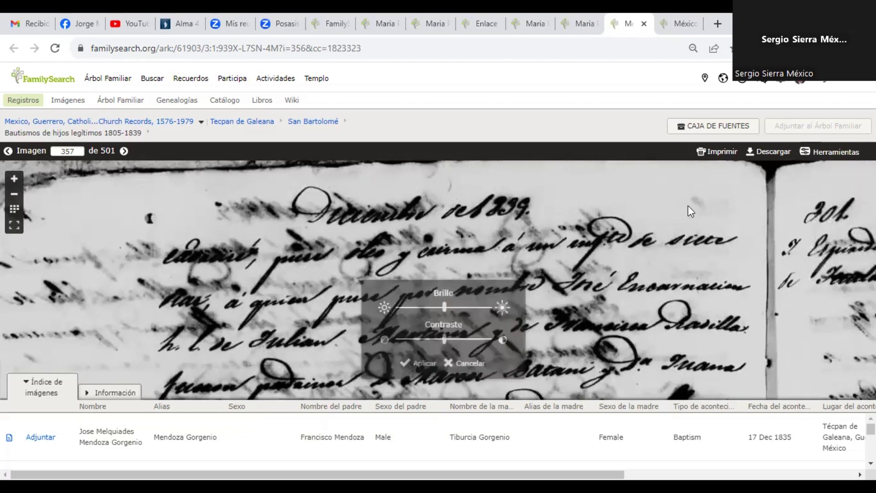
{"action": "left_click", "coordinate": [419, 308]}
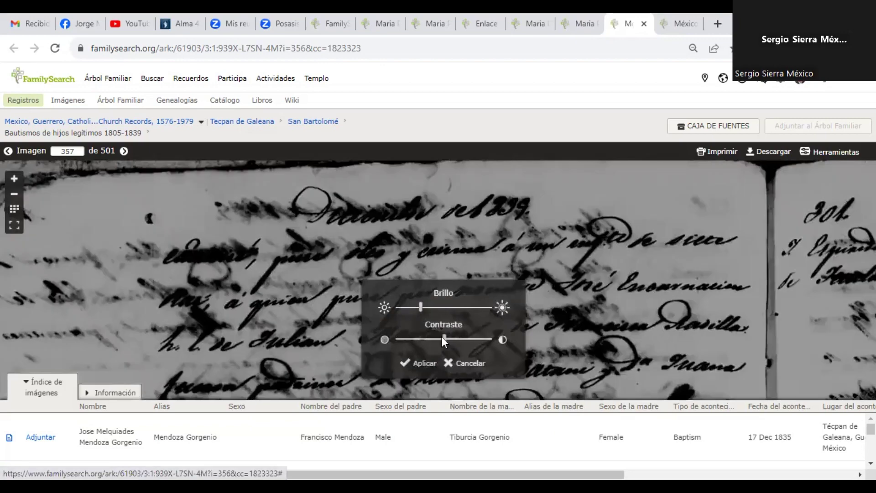
{"action": "left_click", "coordinate": [479, 338]}
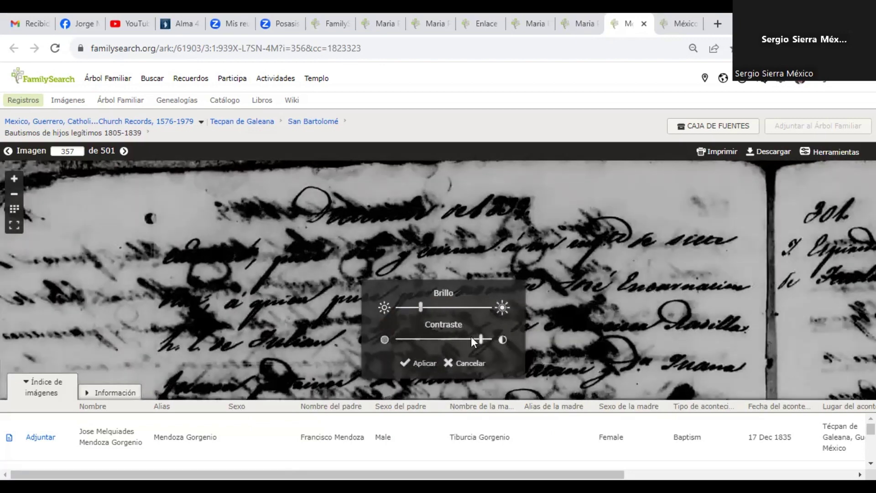
{"action": "left_click", "coordinate": [449, 338]}
{"action": "left_click", "coordinate": [409, 337]}
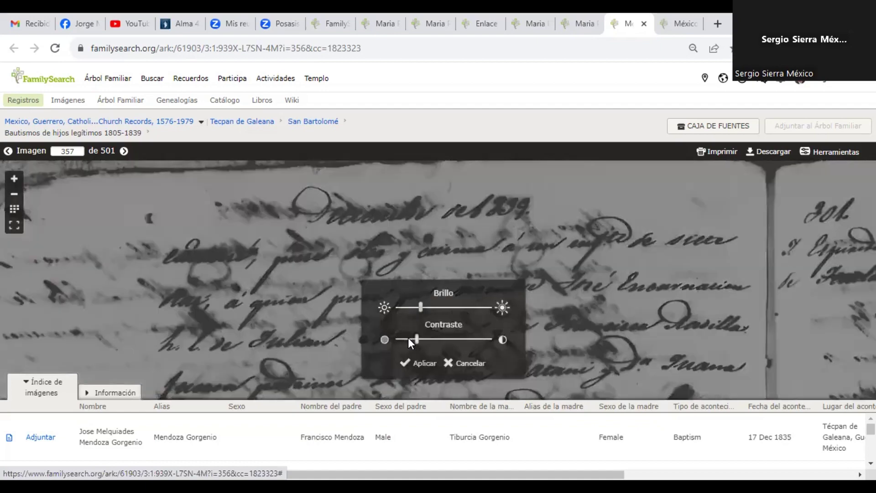
{"action": "left_click", "coordinate": [422, 308]}
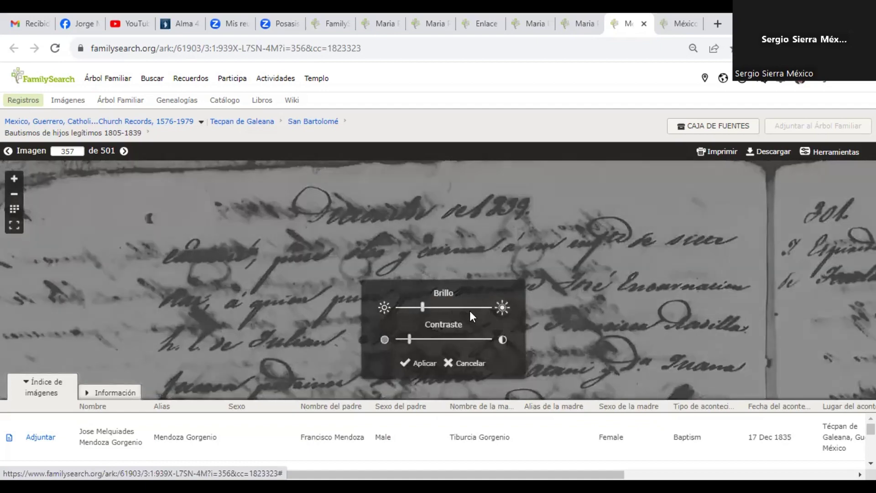
{"action": "left_click", "coordinate": [470, 311]}
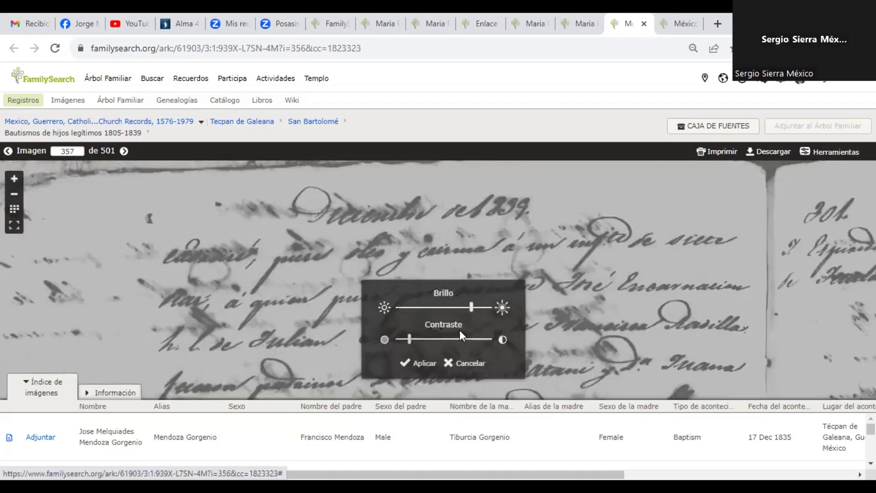
{"action": "left_click", "coordinate": [422, 363]}
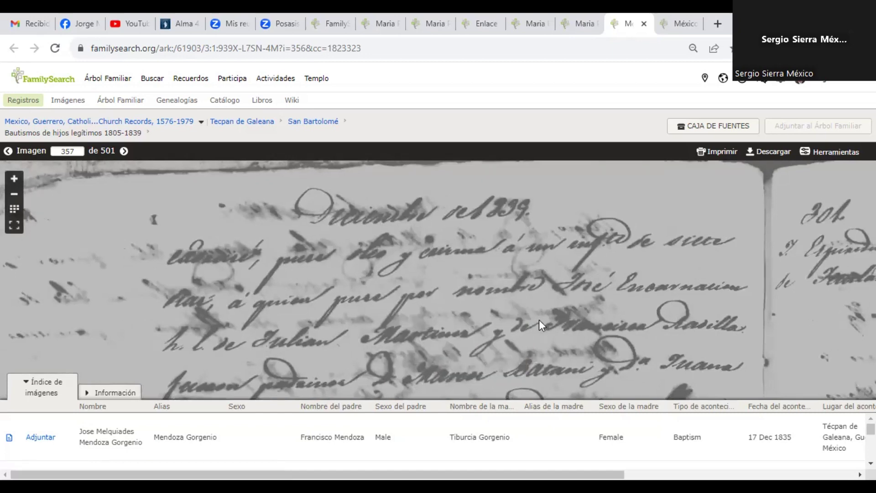
Step: Raise the document image's contrast to a little below the midpoint, apply it, and return to the record page with the similar record's preview
{"action": "left_click", "coordinate": [835, 153]}
{"action": "left_click", "coordinate": [812, 183]}
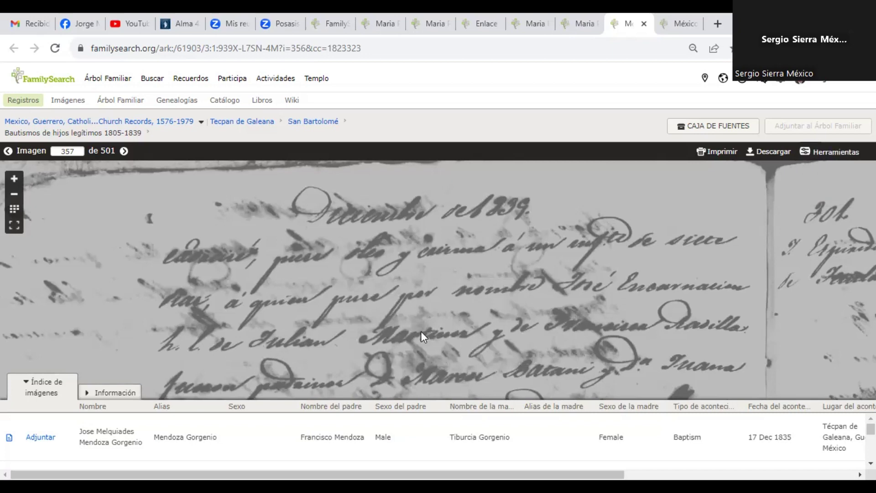
{"action": "left_click_drag", "start_coordinate": [413, 339], "coordinate": [425, 339]}
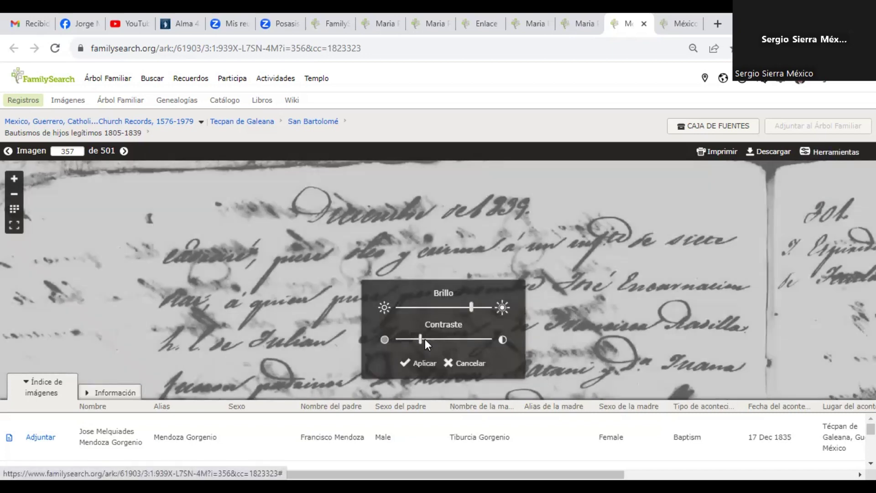
{"action": "left_click", "coordinate": [432, 340]}
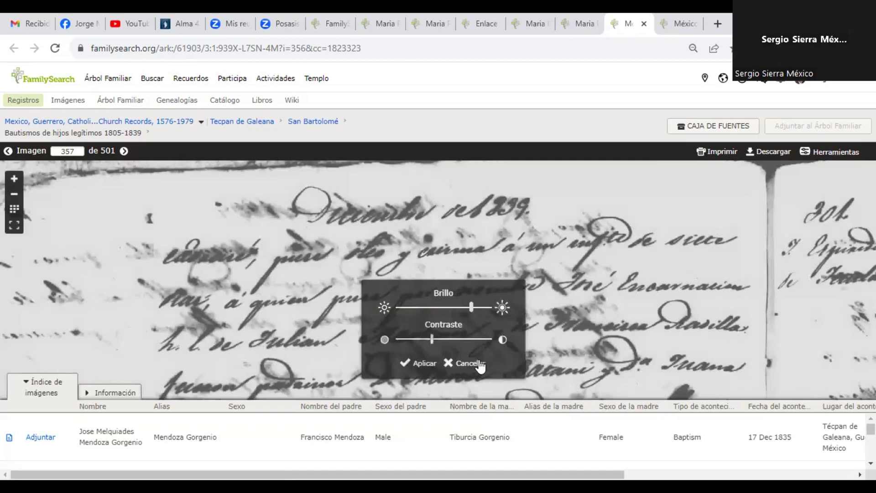
{"action": "left_click", "coordinate": [411, 363]}
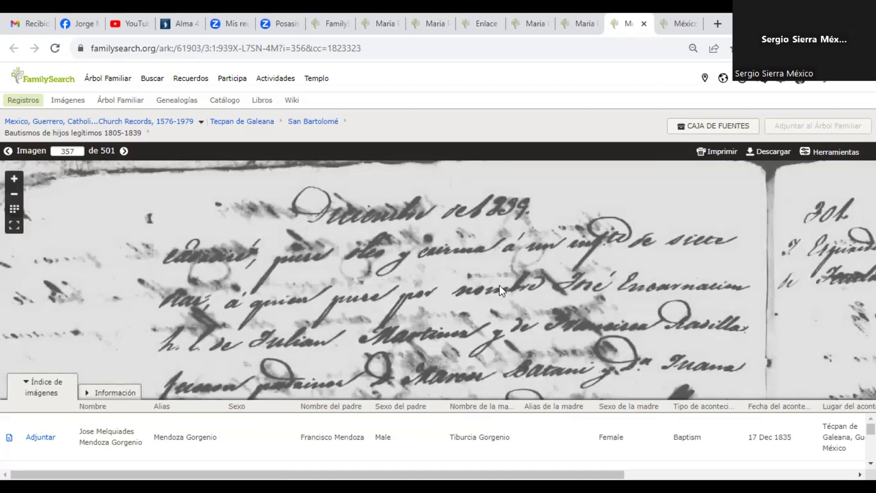
{"action": "left_click", "coordinate": [574, 32]}
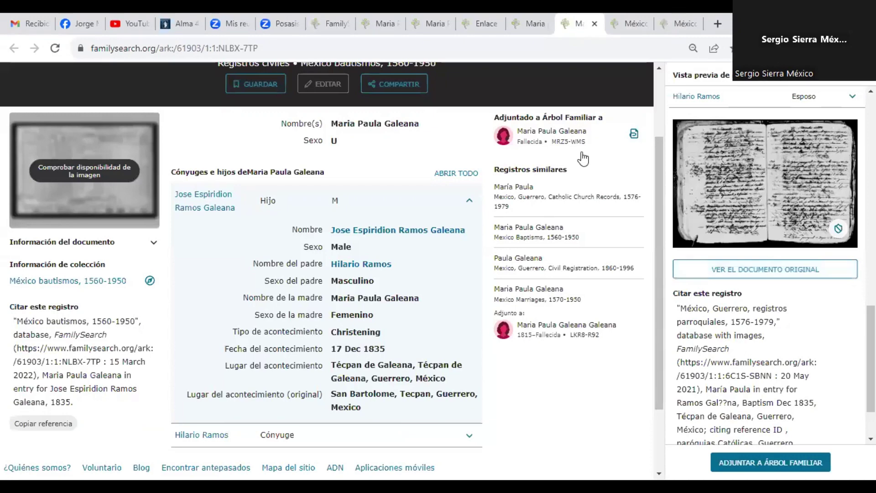
Step: Reopen the document image and read down its left-hand page from the December heading to entry 299
{"action": "left_click", "coordinate": [630, 27]}
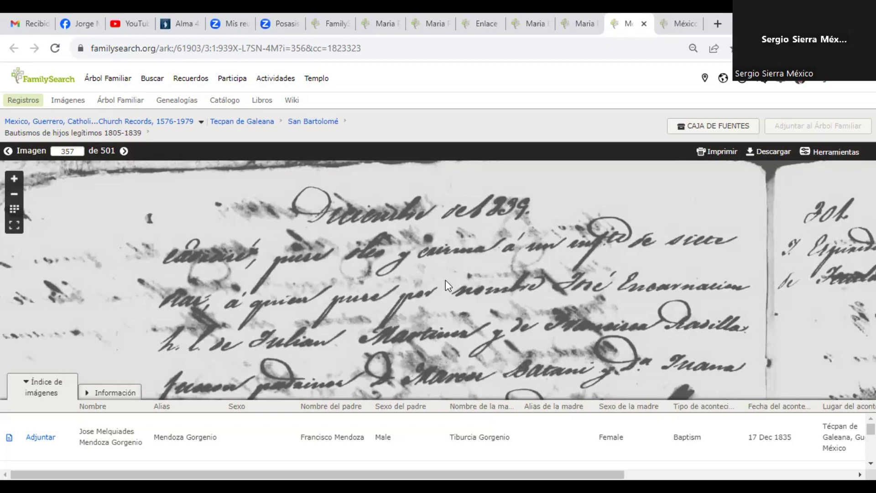
{"action": "key", "text": "Down"}
{"action": "key", "text": "Down"}
{"action": "key", "text": "Down"}
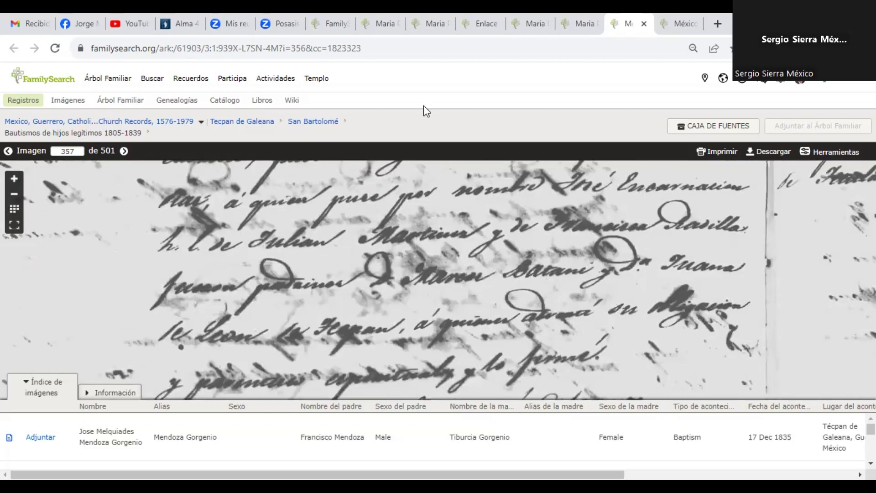
{"action": "key", "text": "Down"}
{"action": "key", "text": "Down"}
{"action": "key", "text": "Down"}
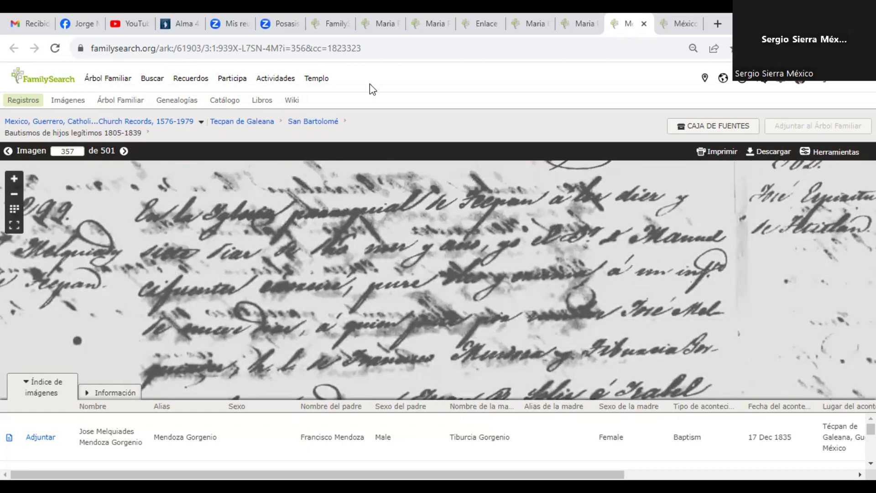
Step: Recheck the parents' names on the record page and look for the matching baptism in entries 299 and 300 of the document image's left-hand page
{"action": "left_click", "coordinate": [580, 24]}
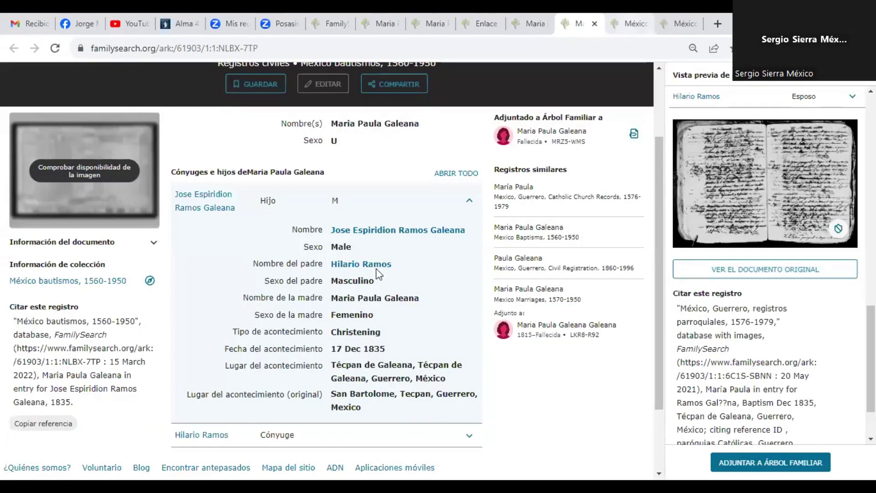
{"action": "left_click", "coordinate": [630, 23]}
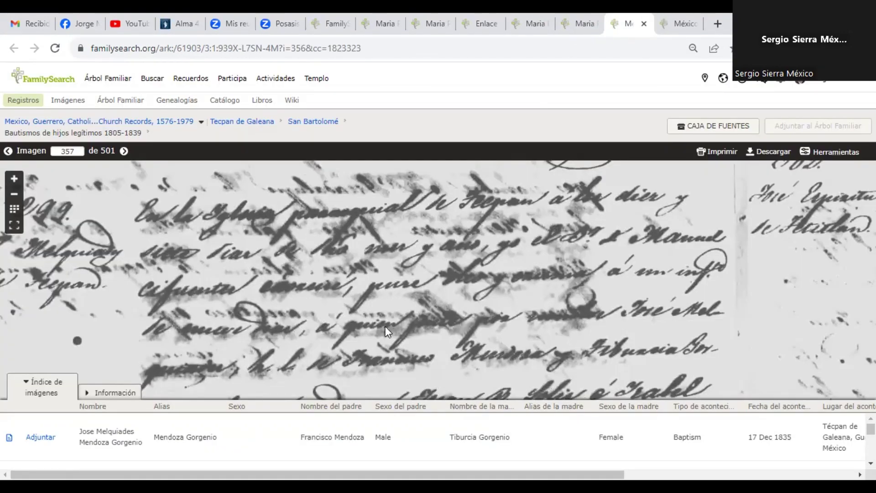
{"action": "left_click_drag", "start_coordinate": [364, 339], "coordinate": [458, 314]}
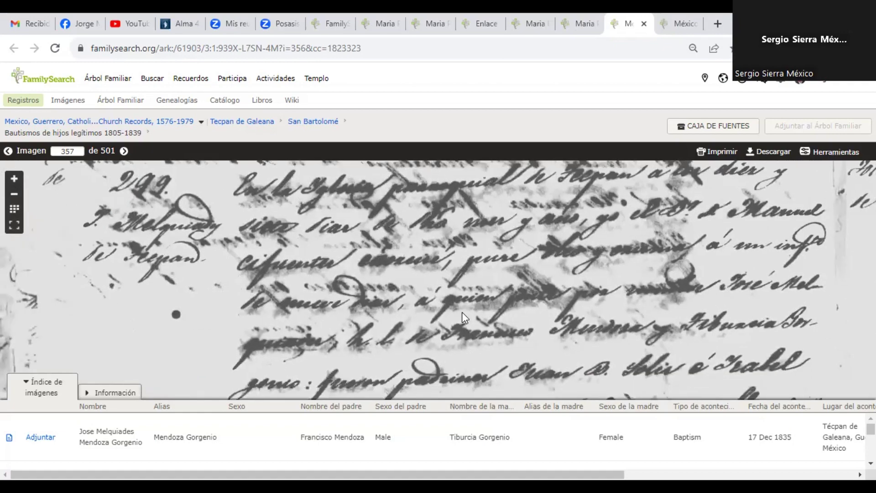
{"action": "left_click_drag", "start_coordinate": [433, 283], "coordinate": [415, 246]}
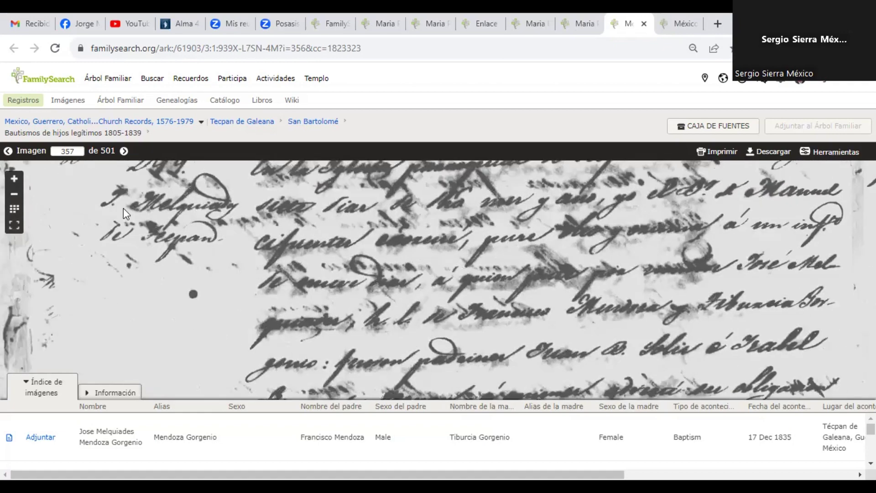
{"action": "left_click_drag", "start_coordinate": [166, 215], "coordinate": [190, 220]}
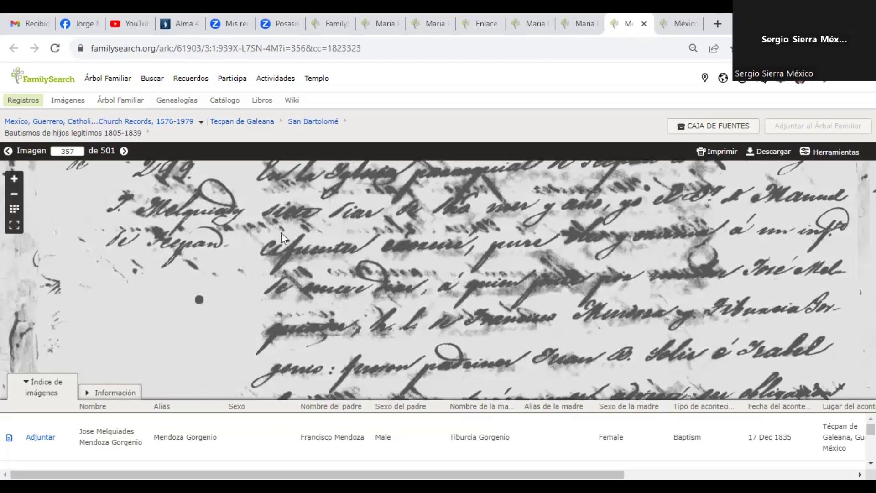
{"action": "scroll", "coordinate": [439, 379], "scroll_direction": "down", "scroll_amount": 4}
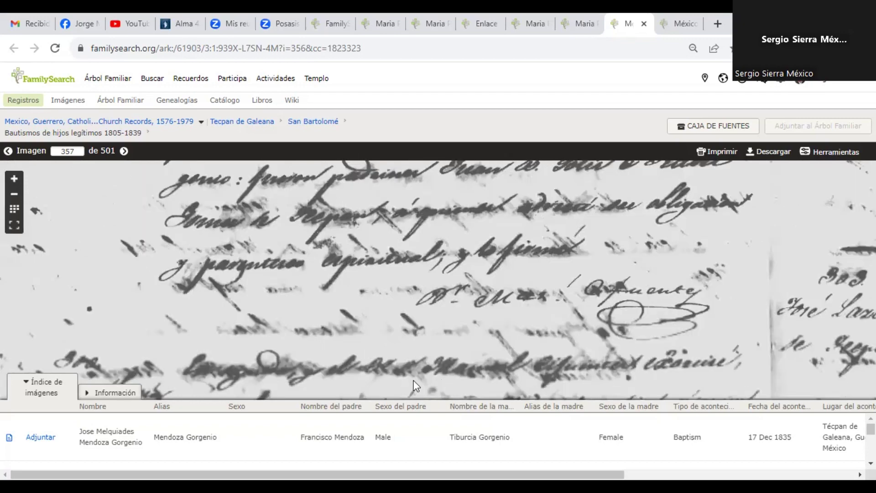
{"action": "scroll", "coordinate": [442, 231], "scroll_direction": "down", "scroll_amount": 4}
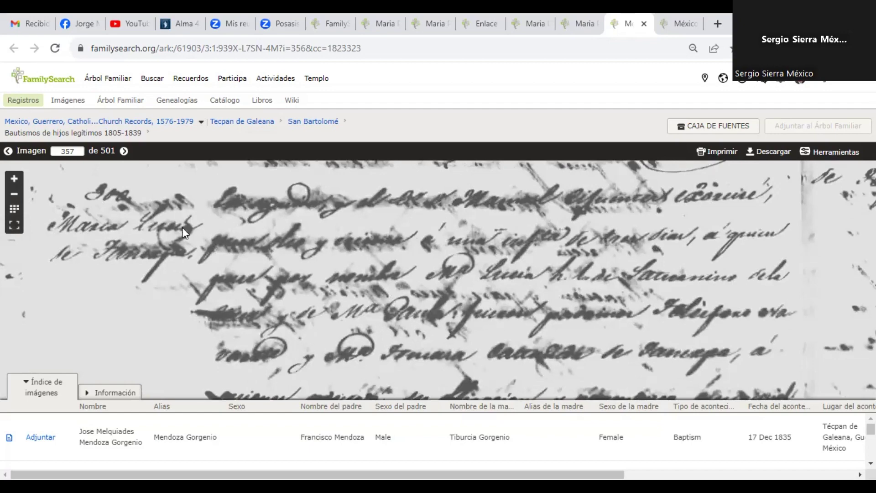
{"action": "scroll", "coordinate": [182, 227], "scroll_direction": "down", "scroll_amount": 4}
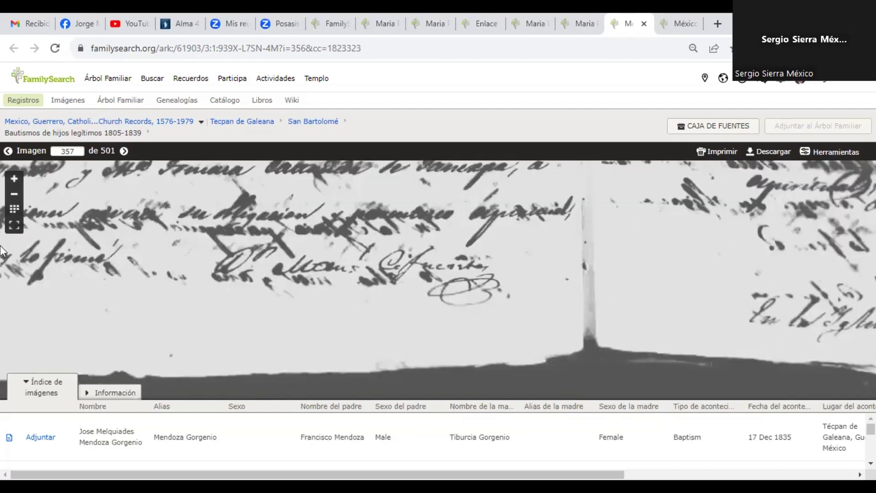
{"action": "scroll", "coordinate": [376, 296], "scroll_direction": "up", "scroll_amount": 4}
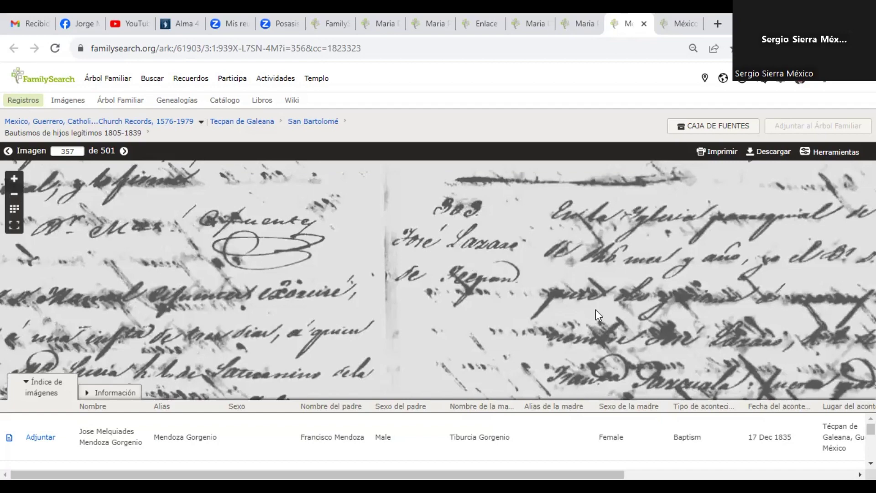
Step: Look for the matching baptism on the document image's right-hand page, going up through entry 302 to entry 301 under the December heading
{"action": "scroll", "coordinate": [595, 309], "scroll_direction": "down", "scroll_amount": 3}
{"action": "scroll", "coordinate": [453, 182], "scroll_direction": "up", "scroll_amount": 2}
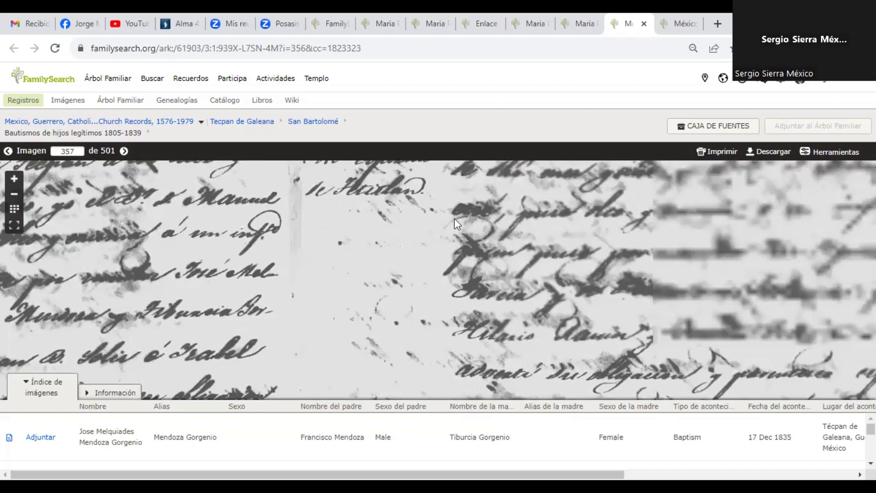
{"action": "scroll", "coordinate": [454, 268], "scroll_direction": "up", "scroll_amount": 2}
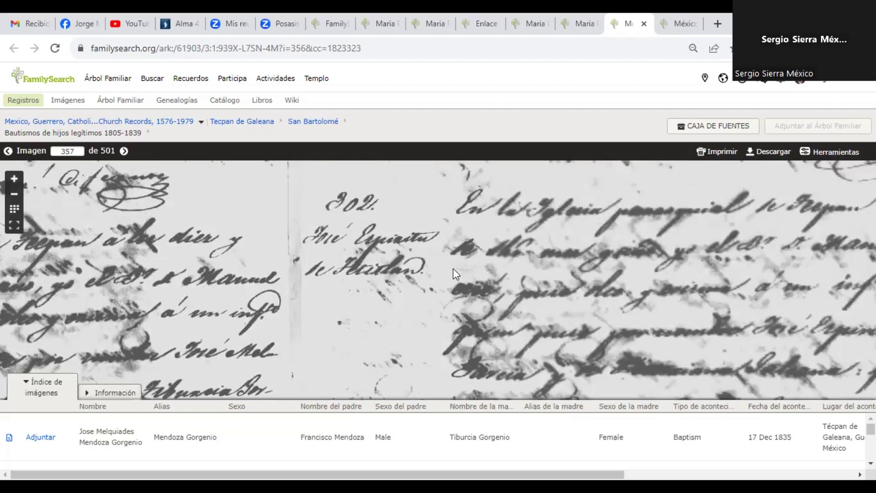
{"action": "left_click_drag", "start_coordinate": [454, 269], "coordinate": [449, 359]}
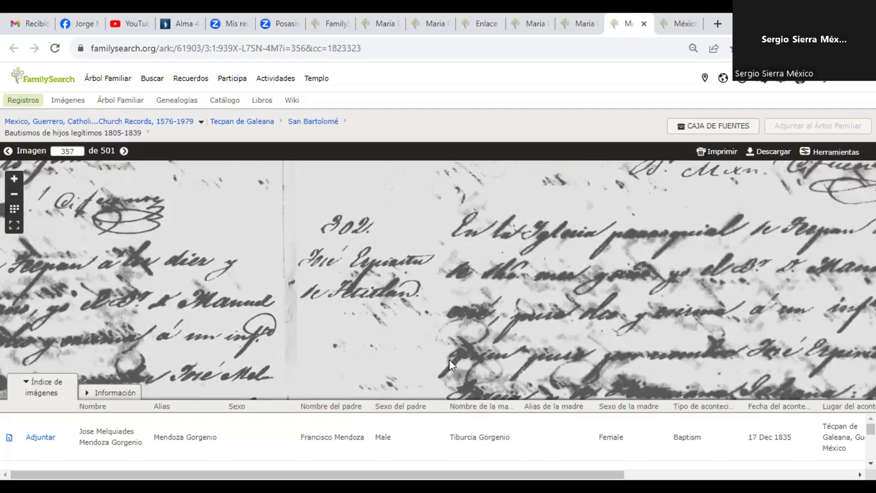
{"action": "scroll", "coordinate": [447, 347], "scroll_direction": "up", "scroll_amount": 3}
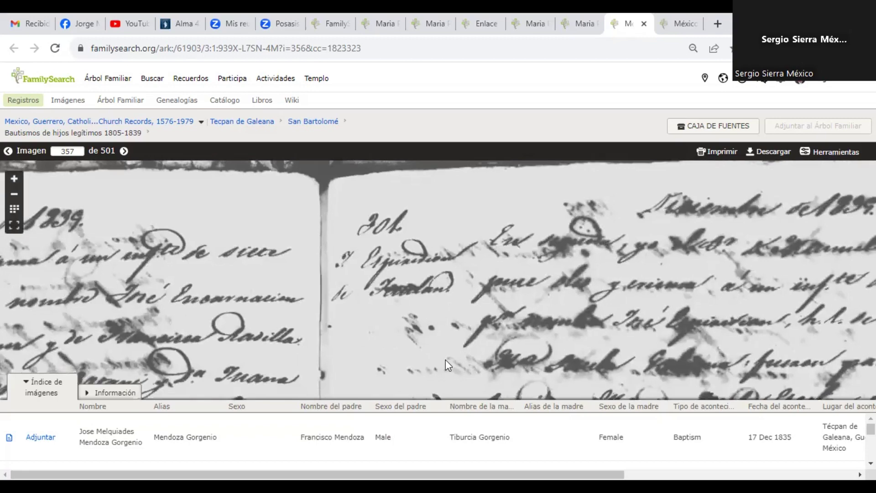
{"action": "left_click_drag", "start_coordinate": [445, 359], "coordinate": [437, 357]}
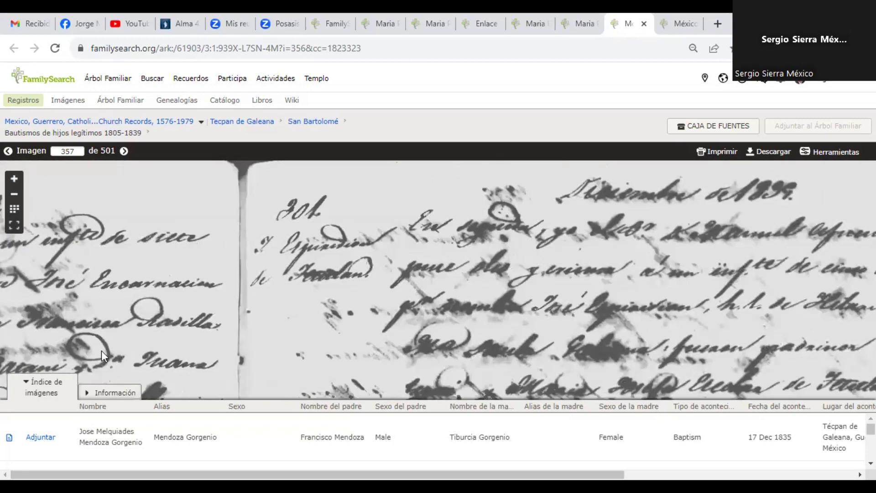
Step: Read entry 301 through to the priest's signature and compare the year in the headings of the left-hand and right-hand pages
{"action": "scroll", "coordinate": [102, 350], "scroll_direction": "right", "scroll_amount": 5}
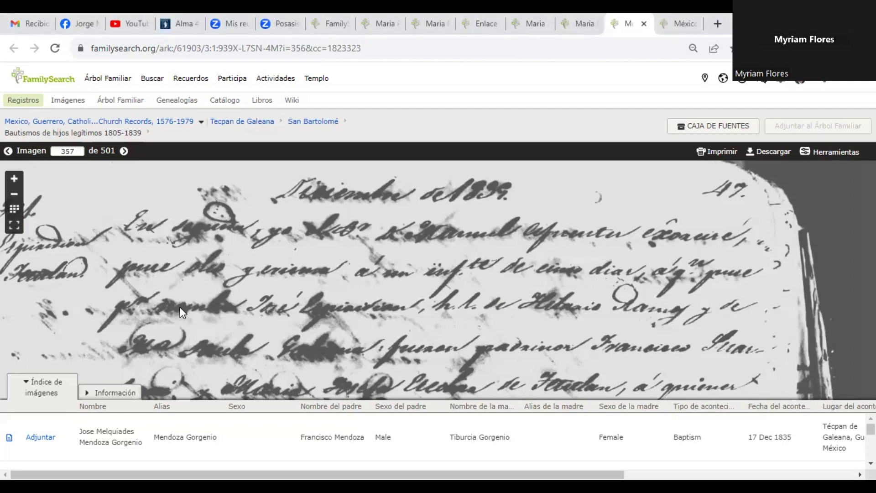
{"action": "left_click_drag", "start_coordinate": [369, 311], "coordinate": [441, 314]}
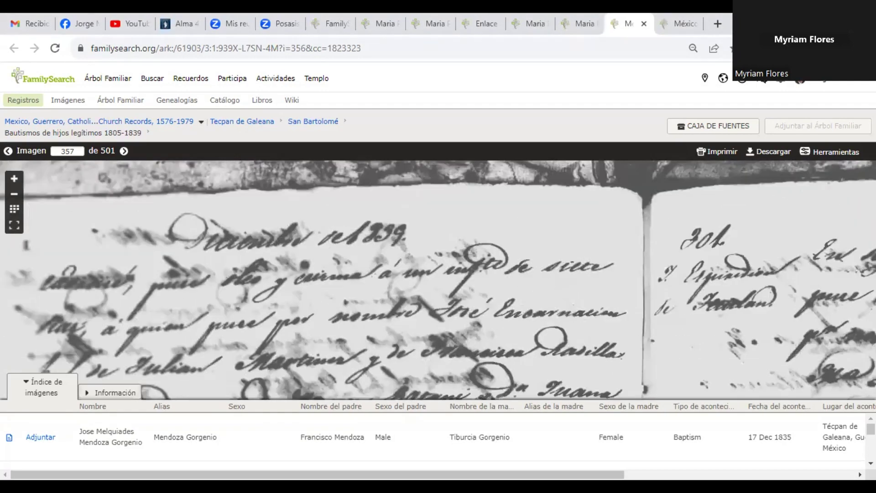
{"action": "left_click_drag", "start_coordinate": [793, 319], "coordinate": [233, 337]}
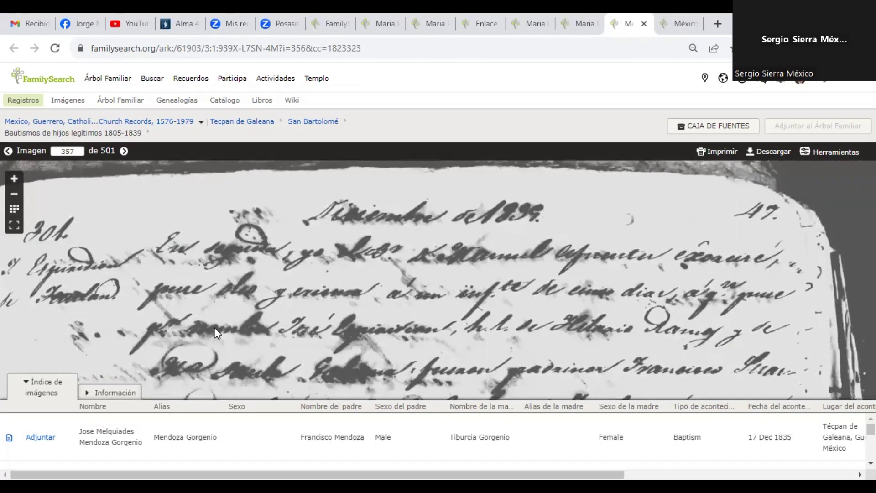
{"action": "left_click_drag", "start_coordinate": [215, 319], "coordinate": [214, 307]}
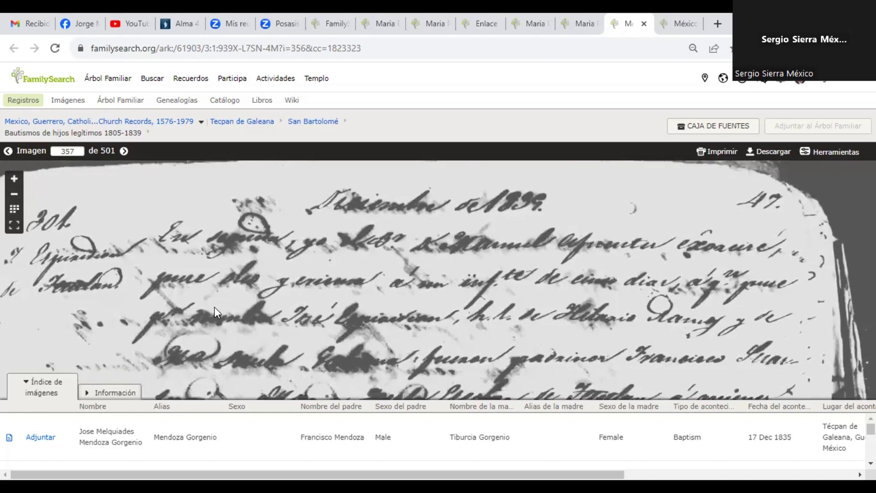
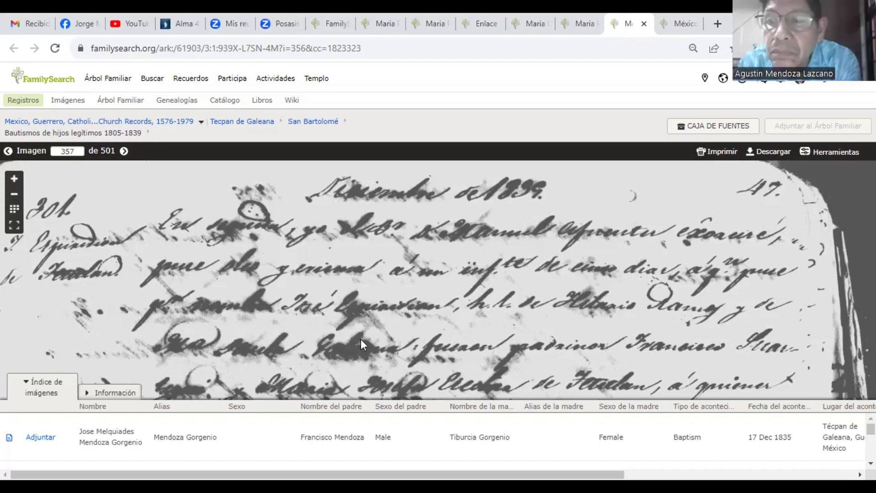
{"action": "scroll", "coordinate": [360, 338], "scroll_direction": "down", "scroll_amount": 1}
{"action": "scroll", "coordinate": [573, 297], "scroll_direction": "down", "scroll_amount": 2}
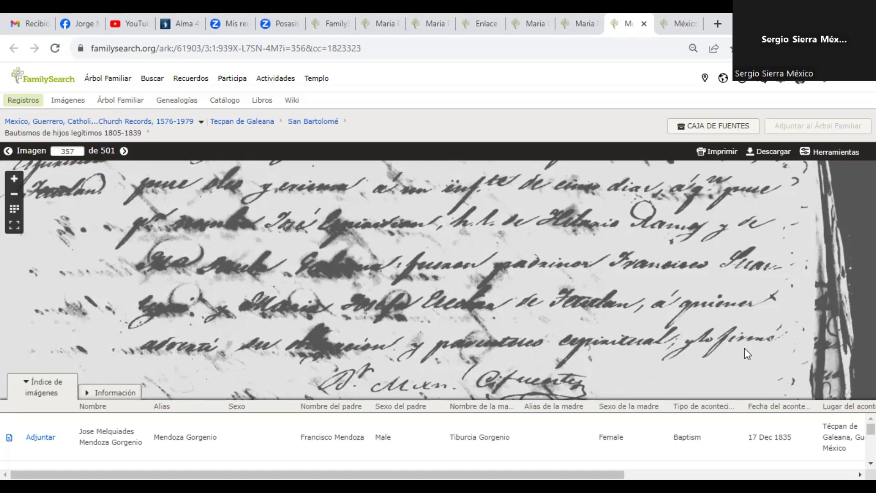
{"action": "left_click_drag", "start_coordinate": [486, 344], "coordinate": [548, 440]}
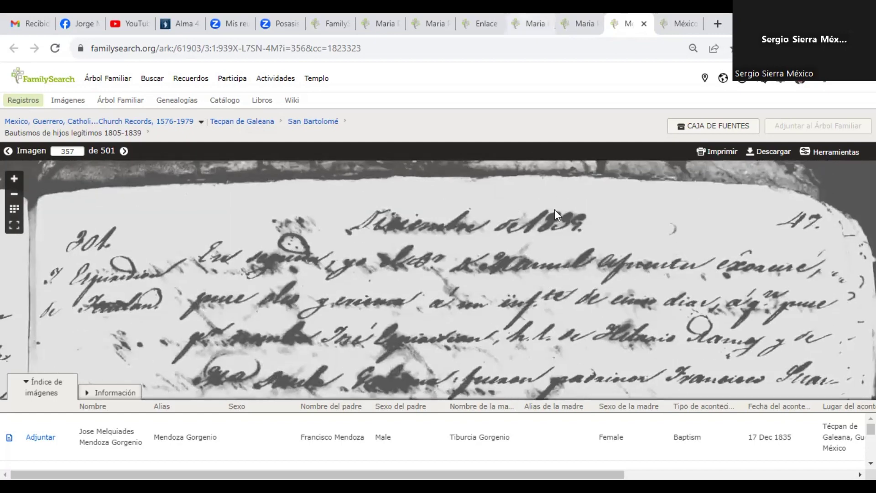
Step: Compare the indexed parents and christening date on the record page with entry 301 and the year in its page heading
{"action": "left_click", "coordinate": [580, 24]}
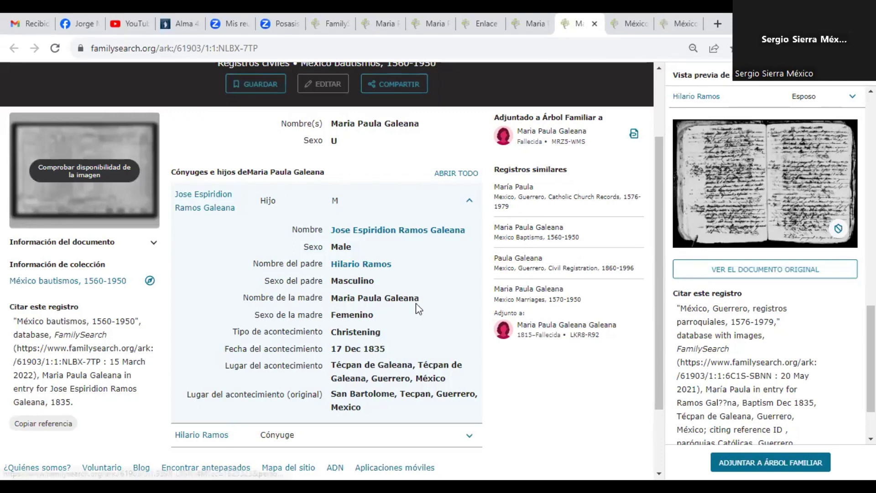
{"action": "left_click", "coordinate": [792, 169]}
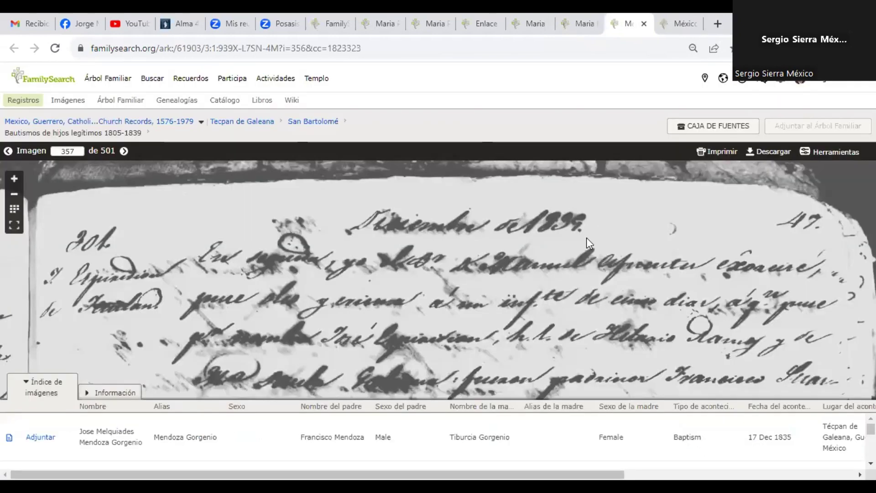
{"action": "left_click_drag", "start_coordinate": [536, 333], "coordinate": [532, 250]}
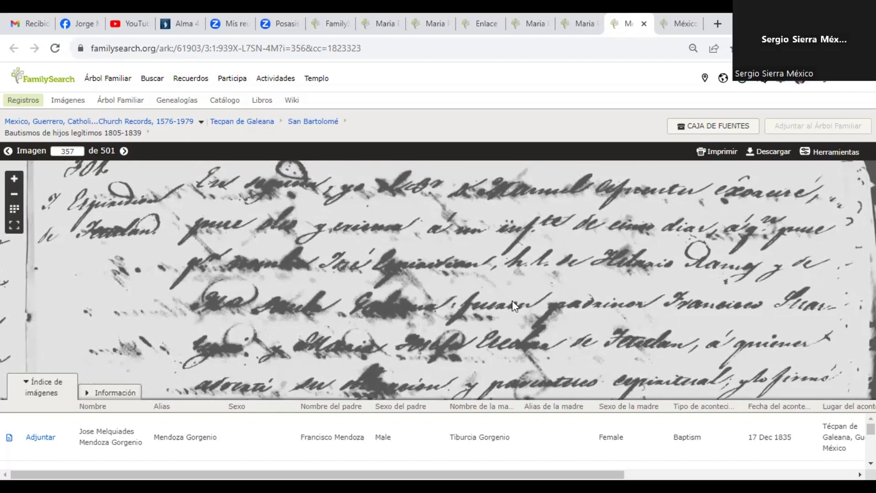
{"action": "scroll", "coordinate": [512, 300], "scroll_direction": "up", "scroll_amount": 2}
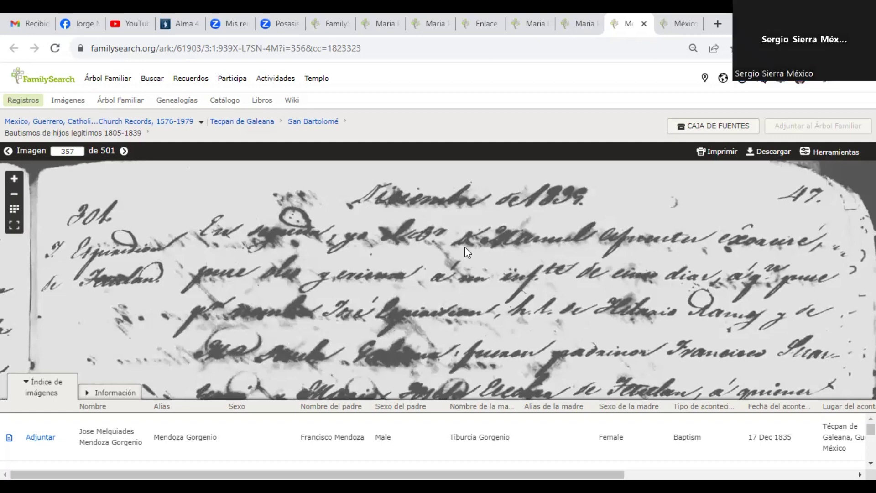
{"action": "left_click_drag", "start_coordinate": [521, 275], "coordinate": [516, 256]}
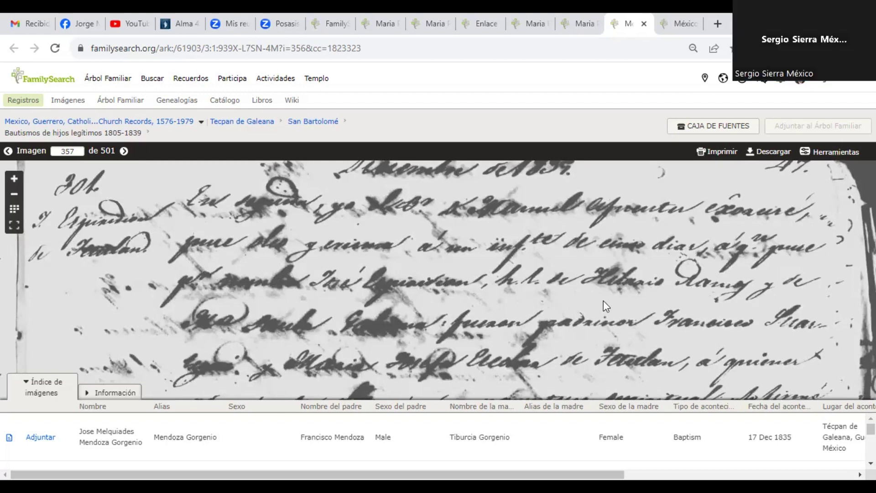
{"action": "scroll", "coordinate": [590, 242], "scroll_direction": "down", "scroll_amount": 1}
{"action": "scroll", "coordinate": [508, 281], "scroll_direction": "down", "scroll_amount": 1}
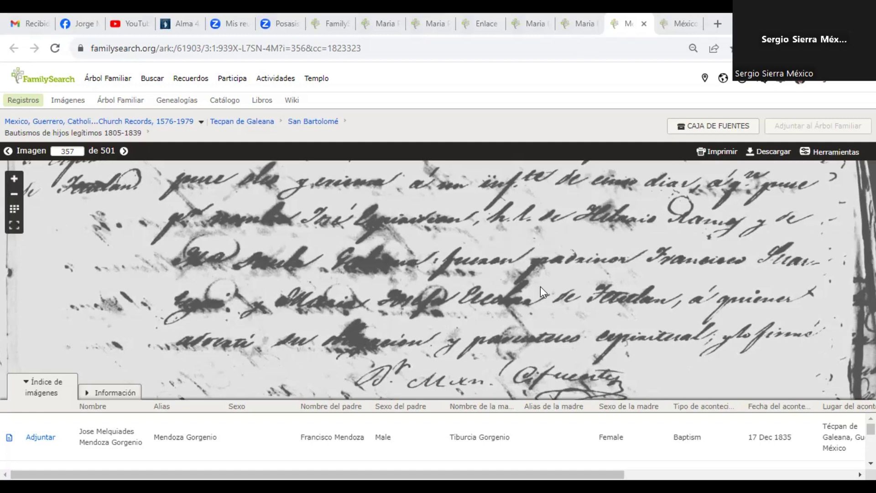
{"action": "scroll", "coordinate": [457, 260], "scroll_direction": "down", "scroll_amount": 1}
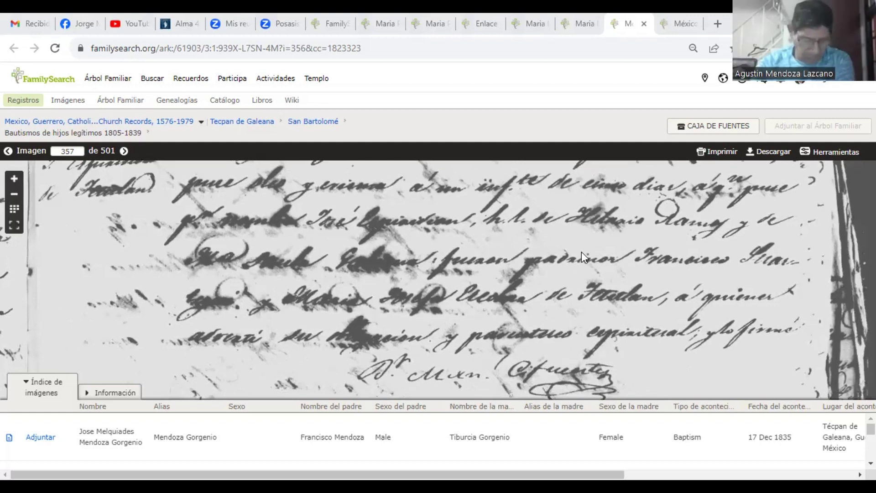
{"action": "scroll", "coordinate": [570, 279], "scroll_direction": "up", "scroll_amount": 3}
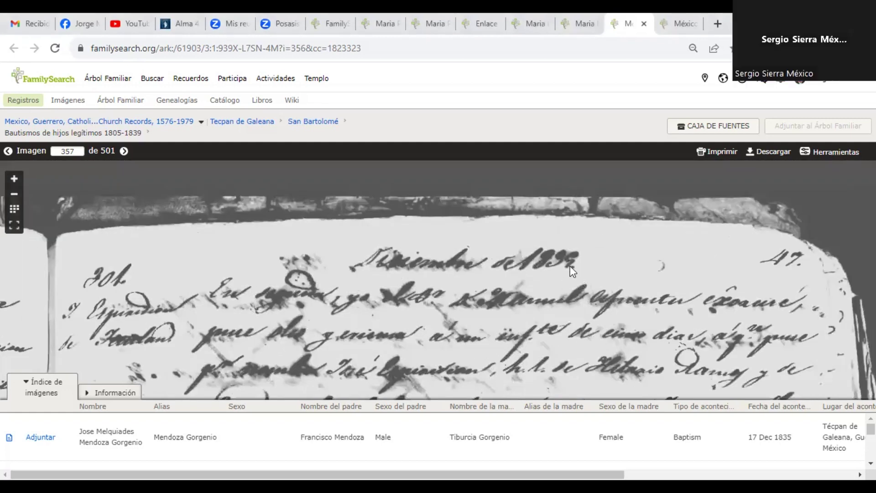
Step: Return to the ancestor's list of research helps and open her person details page
{"action": "left_click", "coordinate": [585, 22]}
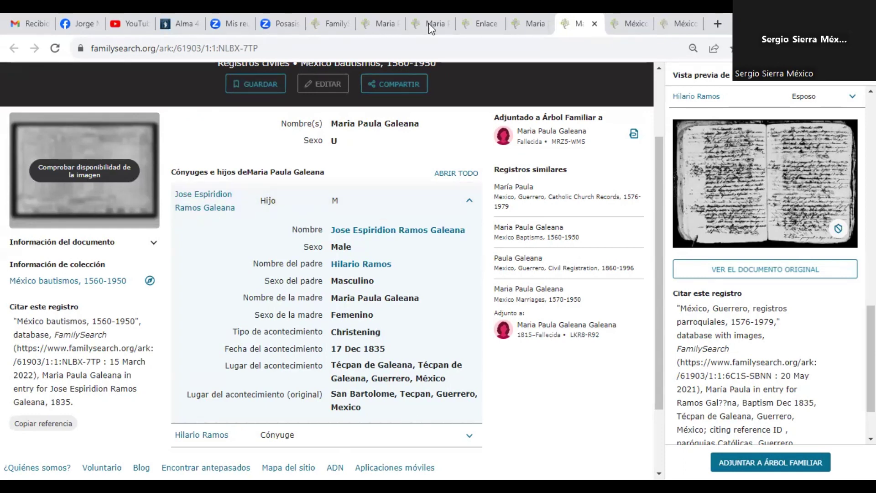
{"action": "left_click", "coordinate": [370, 134]}
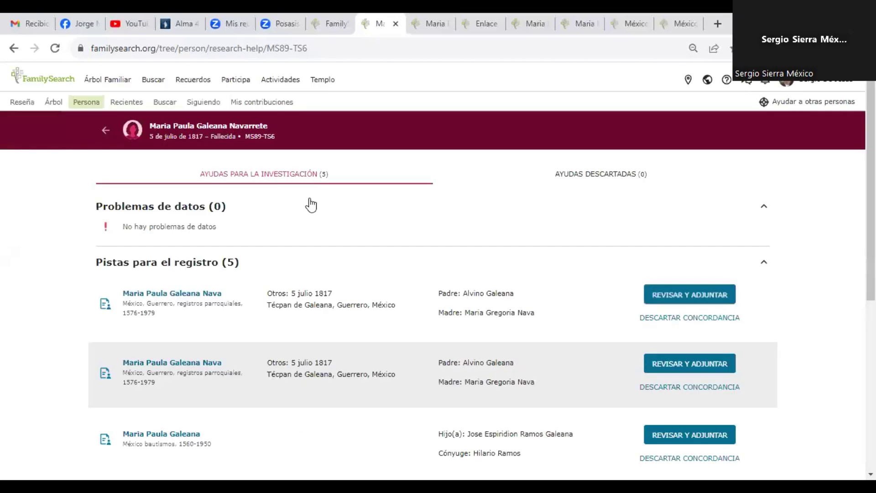
{"action": "left_click", "coordinate": [208, 131]}
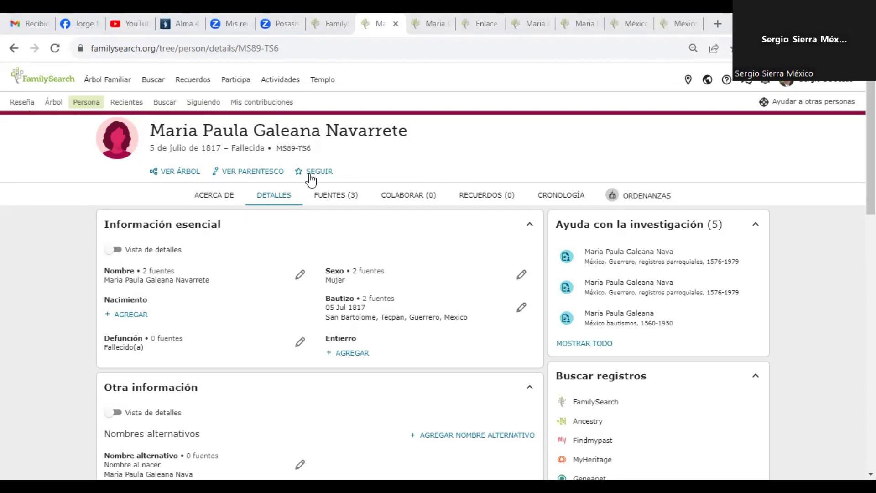
{"action": "scroll", "coordinate": [313, 180], "scroll_direction": "down", "scroll_amount": 1}
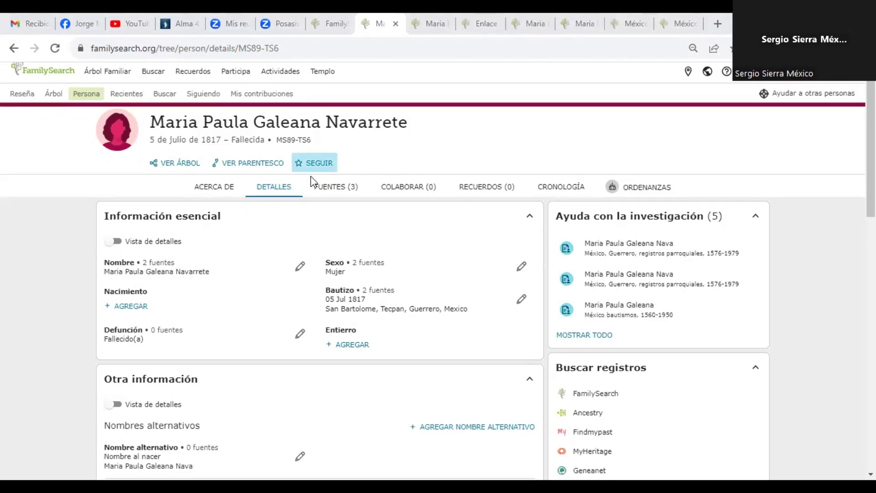
{"action": "scroll", "coordinate": [314, 179], "scroll_direction": "down", "scroll_amount": 10}
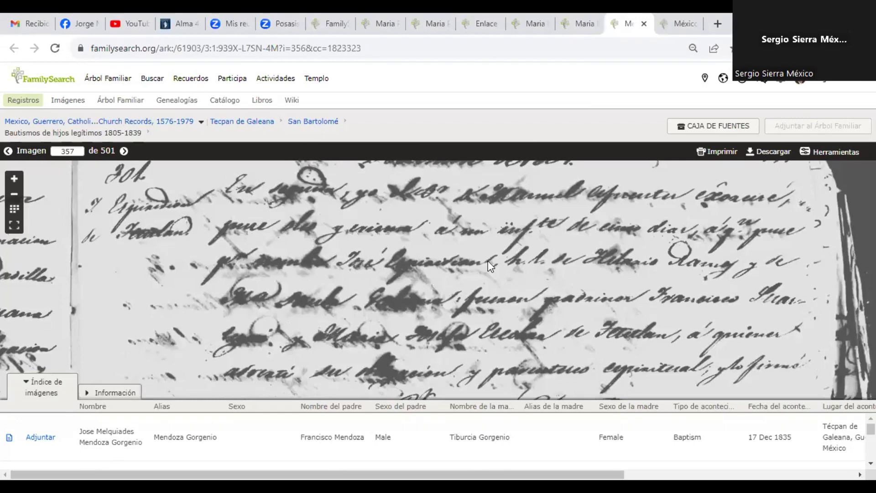
{"action": "left_click", "coordinate": [387, 28]}
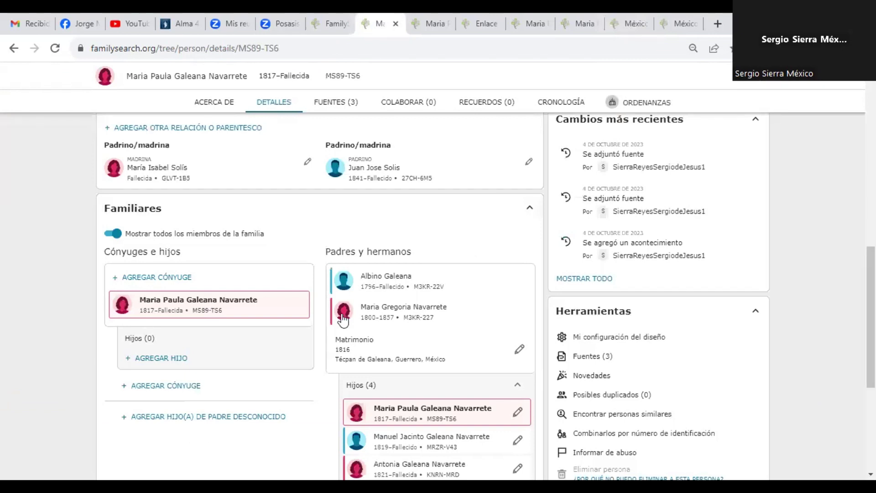
{"action": "left_click", "coordinate": [162, 274]}
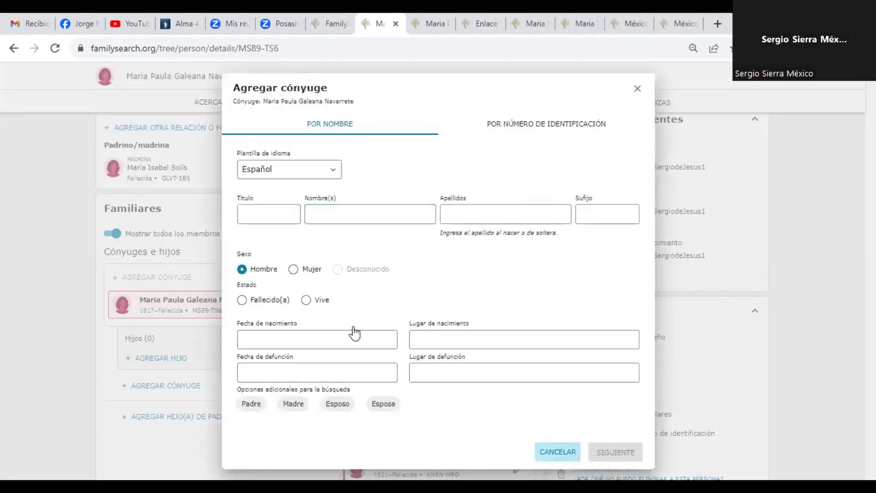
{"action": "key", "text": "Escape"}
{"action": "scroll", "coordinate": [321, 308], "scroll_direction": "up", "scroll_amount": 7}
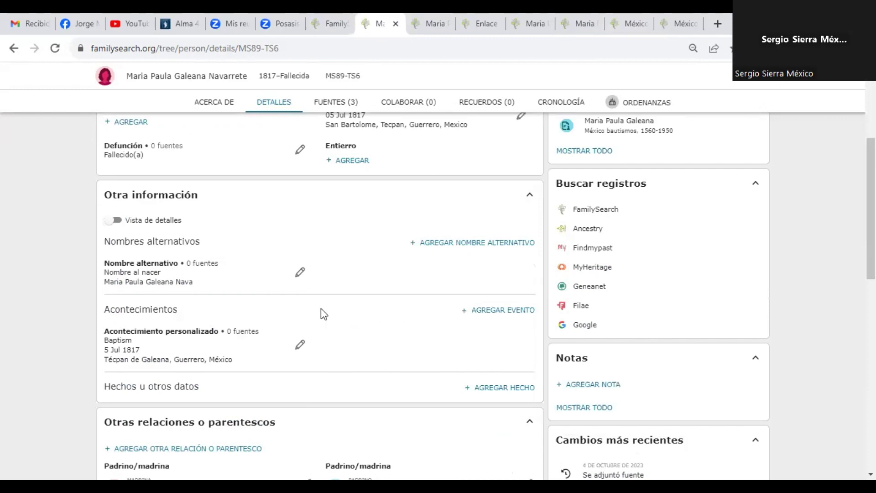
{"action": "scroll", "coordinate": [215, 228], "scroll_direction": "up", "scroll_amount": 4}
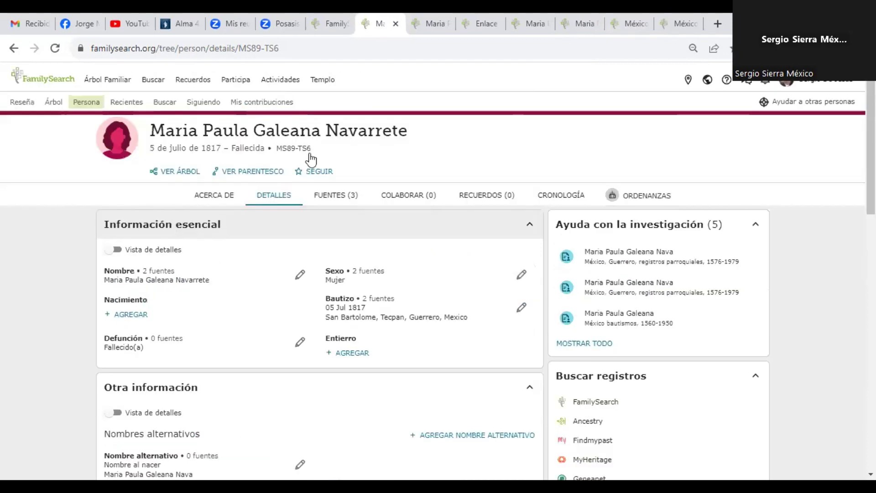
Step: Reread the ancestor's 1817 baptism entry on image 136 for the baptism date, her age in days, and the parents' and godparents' names
{"action": "left_click", "coordinate": [676, 27]}
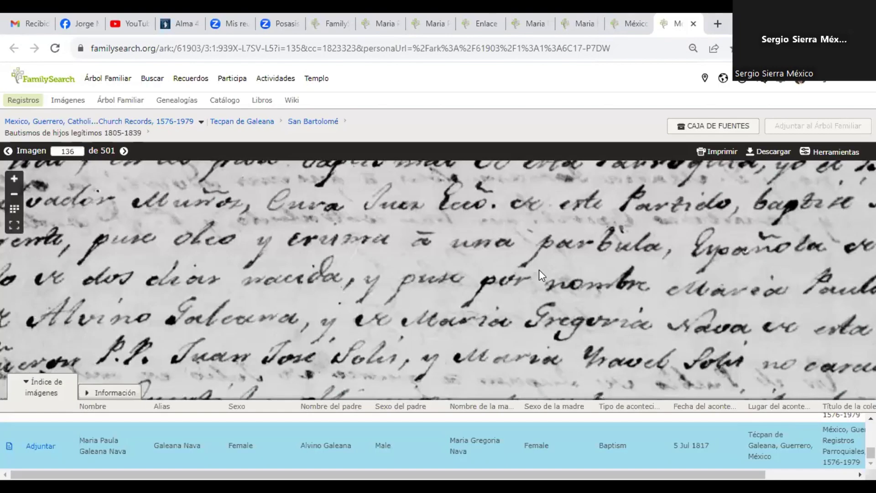
{"action": "scroll", "coordinate": [517, 339], "scroll_direction": "up", "scroll_amount": 2}
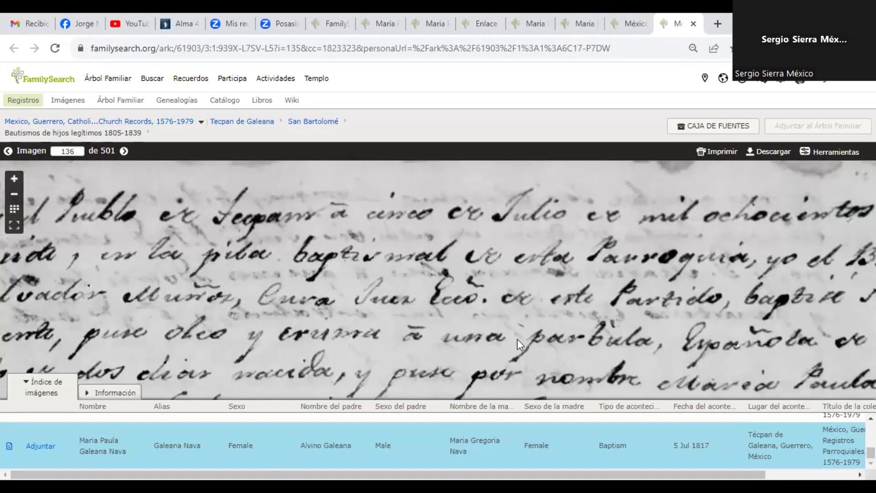
{"action": "scroll", "coordinate": [517, 338], "scroll_direction": "down", "scroll_amount": 1}
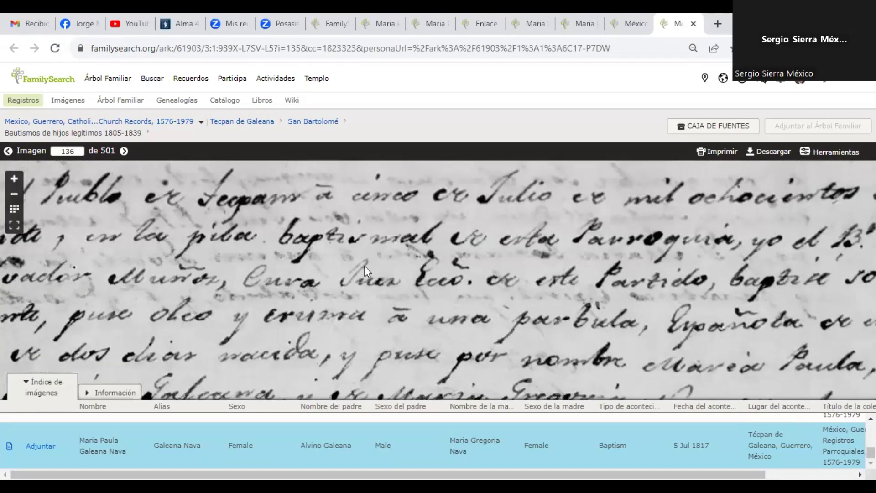
{"action": "scroll", "coordinate": [374, 305], "scroll_direction": "down", "scroll_amount": 1}
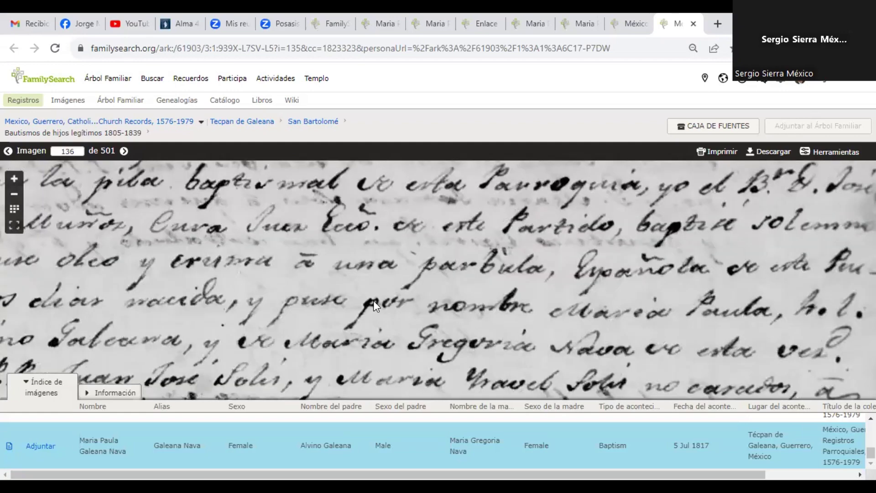
{"action": "scroll", "coordinate": [437, 344], "scroll_direction": "down", "scroll_amount": 1}
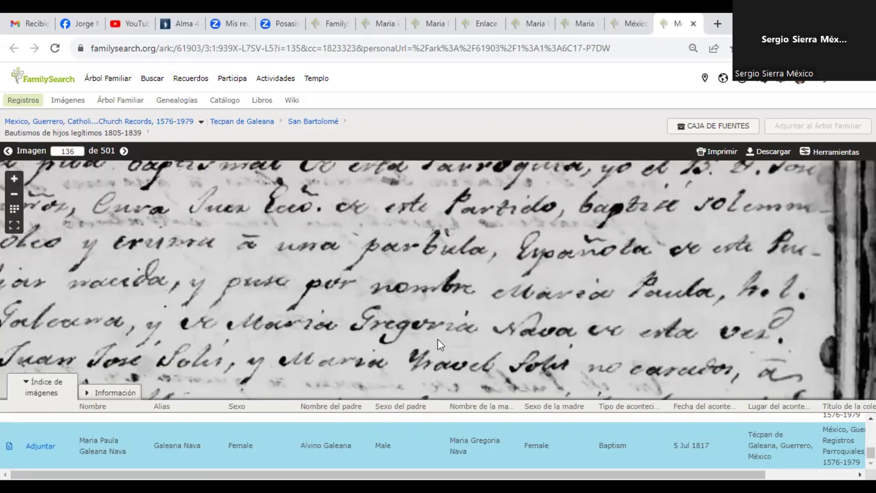
{"action": "scroll", "coordinate": [437, 343], "scroll_direction": "up", "scroll_amount": 1}
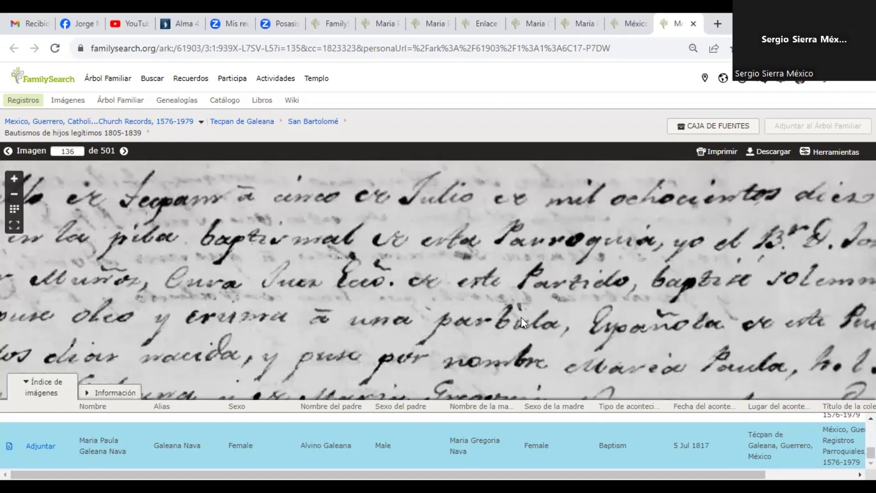
{"action": "scroll", "coordinate": [410, 289], "scroll_direction": "down", "scroll_amount": 2}
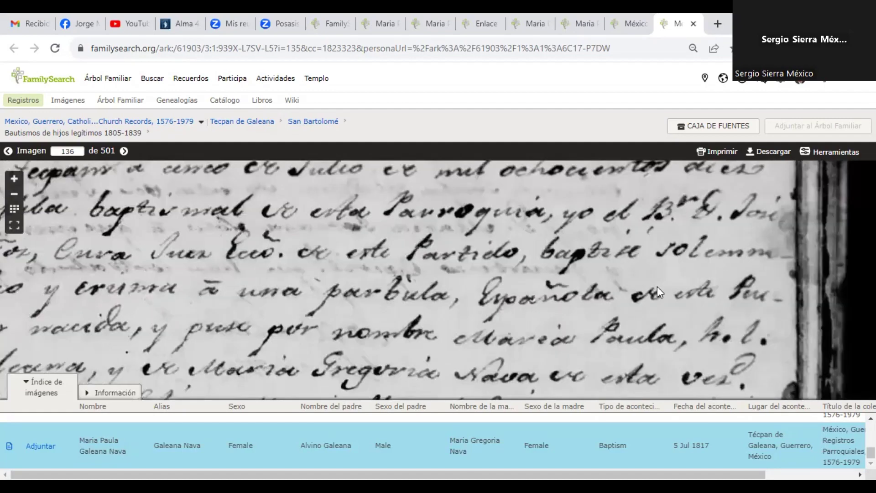
{"action": "scroll", "coordinate": [732, 281], "scroll_direction": "left", "scroll_amount": 5}
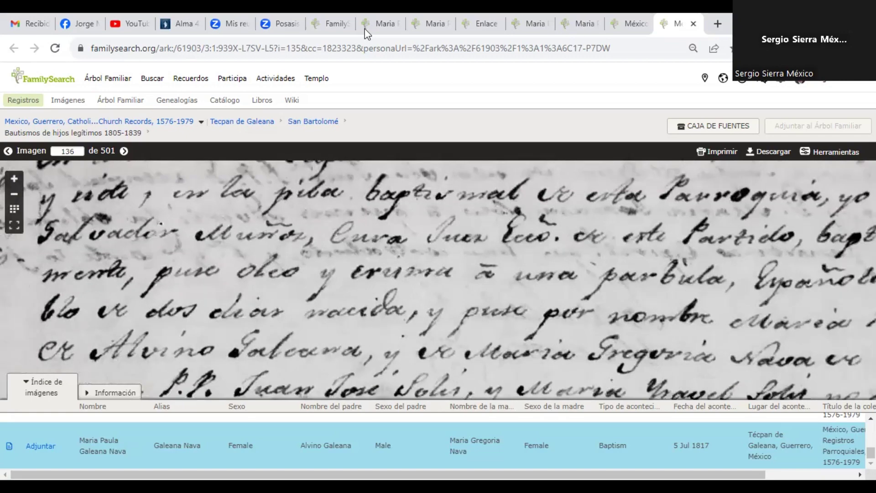
Step: Start a birth event on the ancestor's details page and enter the standardized approximate birth date derived from her age at baptism
{"action": "key", "text": "ctrl+8"}
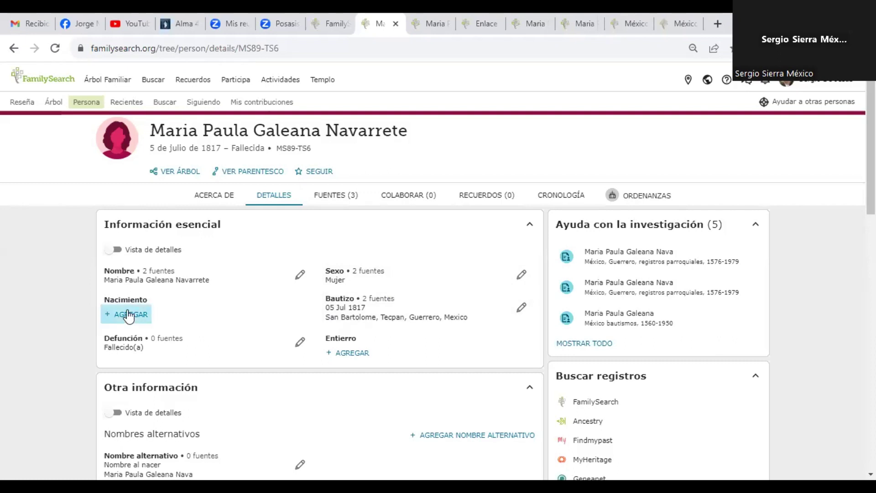
{"action": "left_click", "coordinate": [144, 315]}
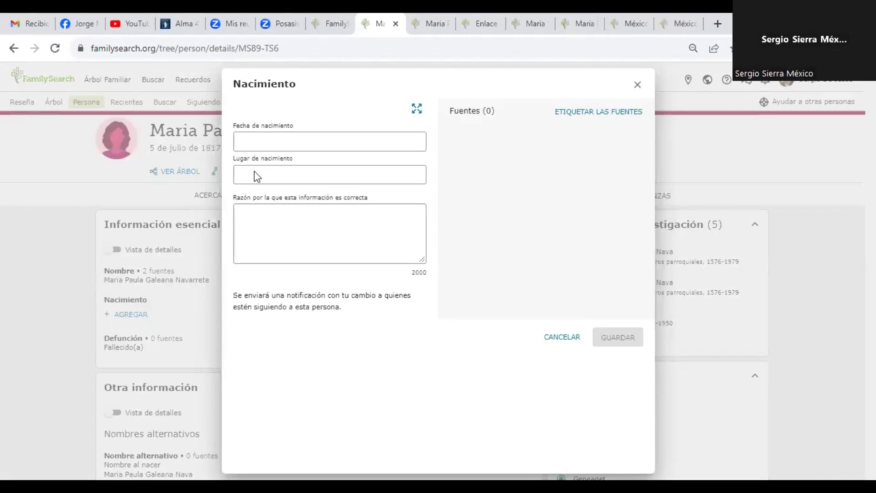
{"action": "left_click", "coordinate": [278, 146]}
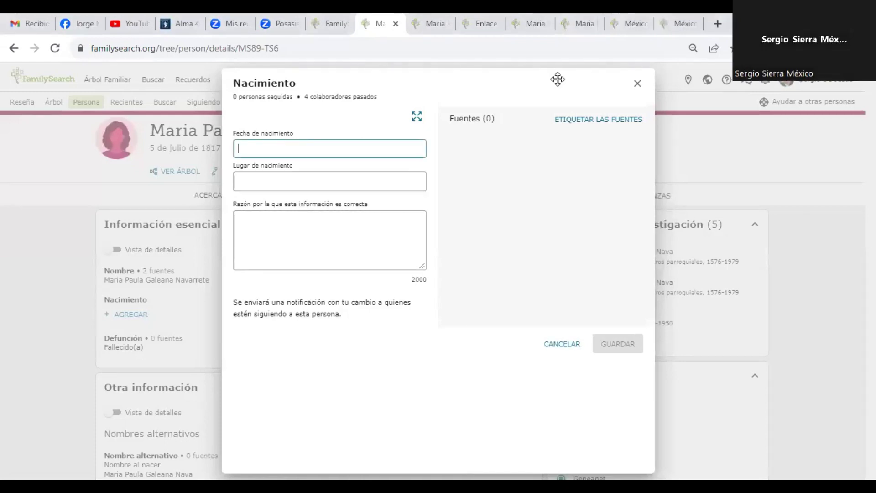
{"action": "left_click_drag", "start_coordinate": [579, 84], "coordinate": [583, 388]}
{"action": "left_click_drag", "start_coordinate": [555, 71], "coordinate": [569, 101]}
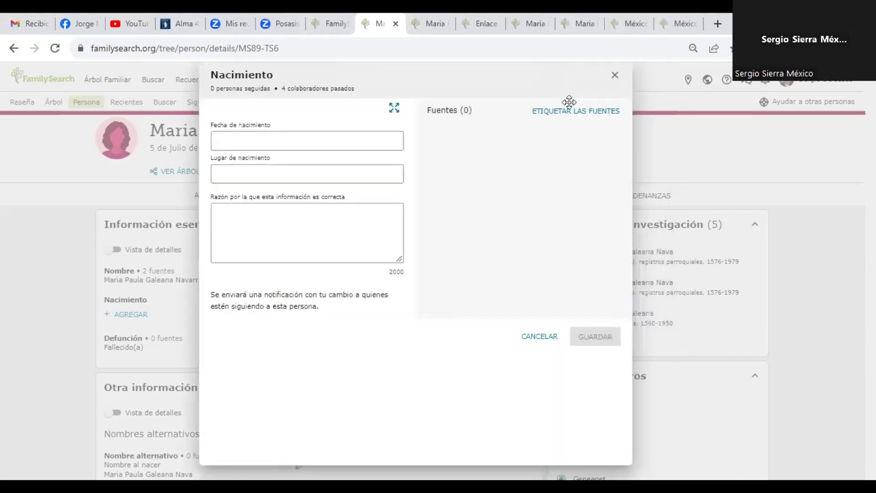
{"action": "left_click", "coordinate": [267, 169]}
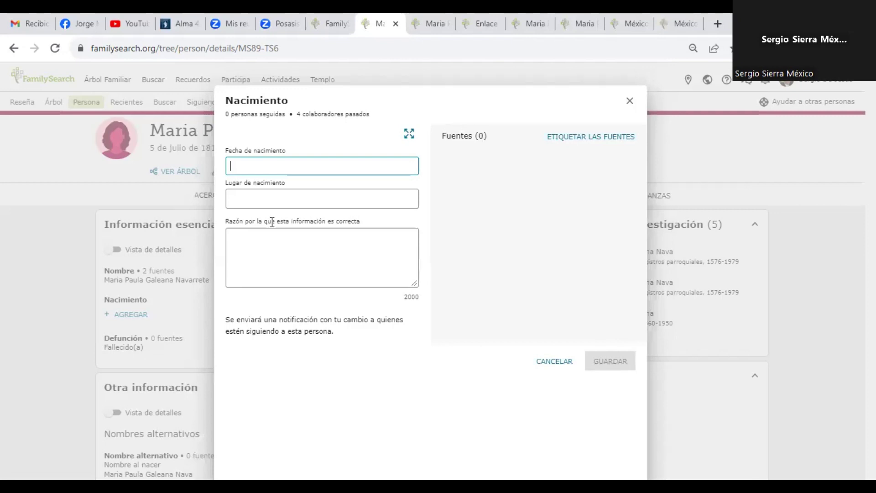
{"action": "type", "text": "3"}
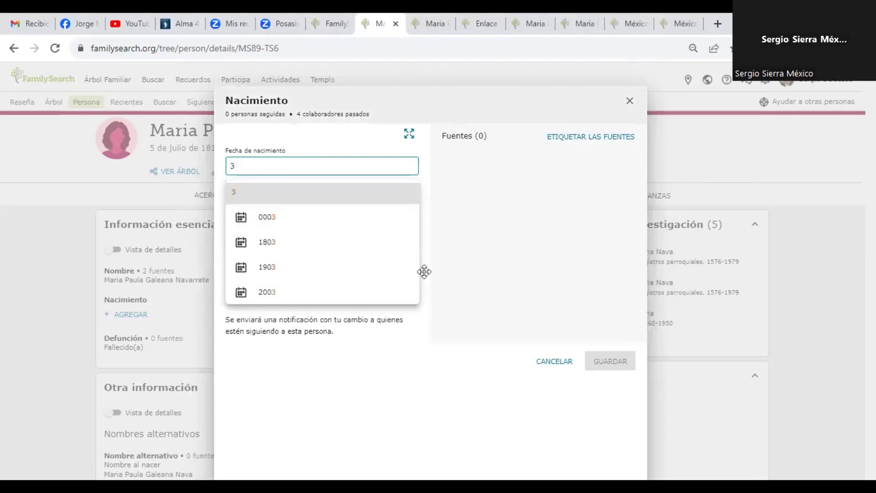
{"action": "left_click_drag", "start_coordinate": [424, 270], "coordinate": [435, 412]}
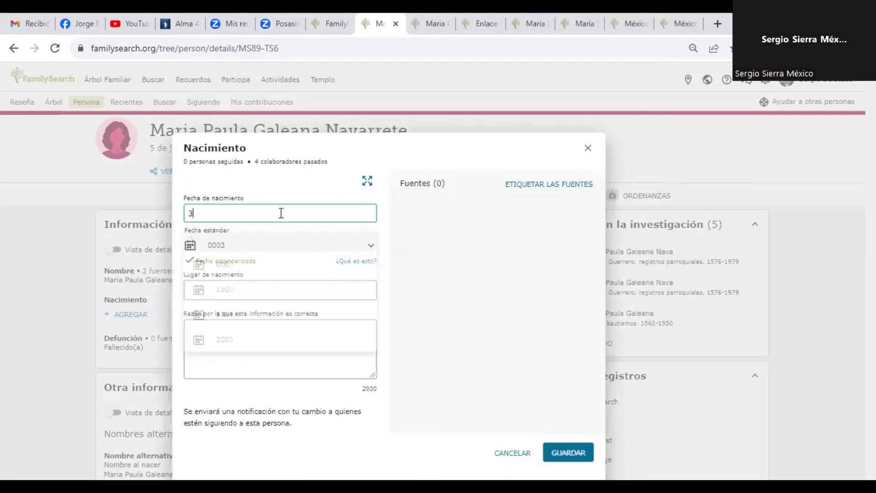
{"action": "left_click", "coordinate": [282, 213]}
{"action": "type", "text": "jul "}
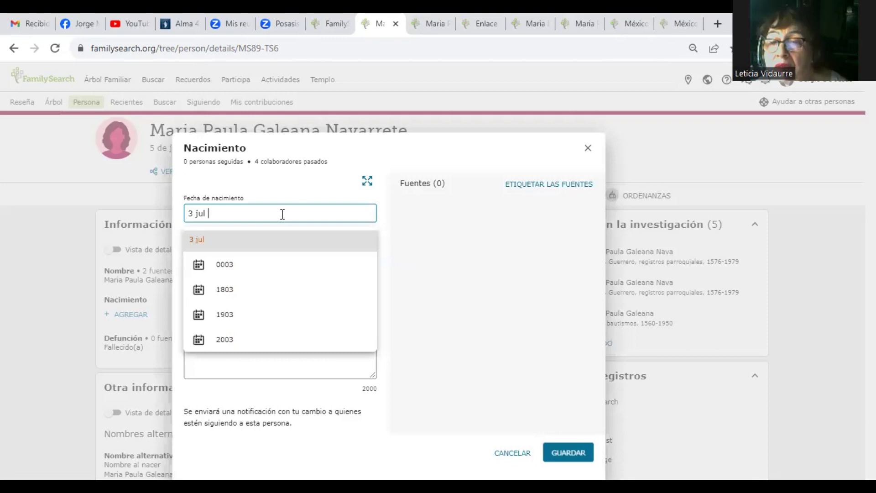
{"action": "type", "text": "1817"}
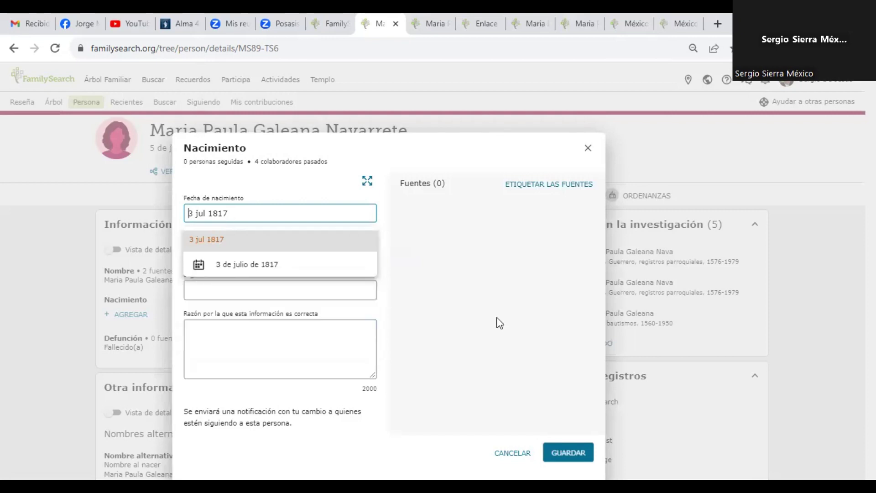
{"action": "type", "text": "a"}
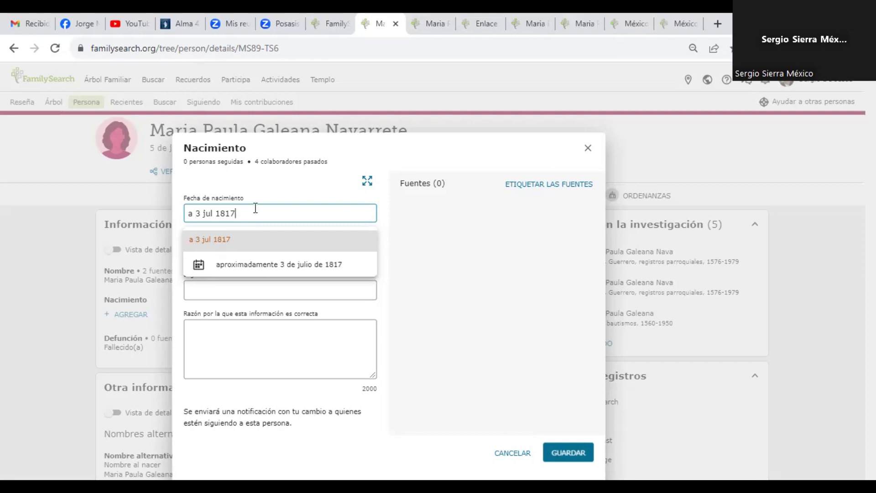
{"action": "left_click", "coordinate": [251, 266]}
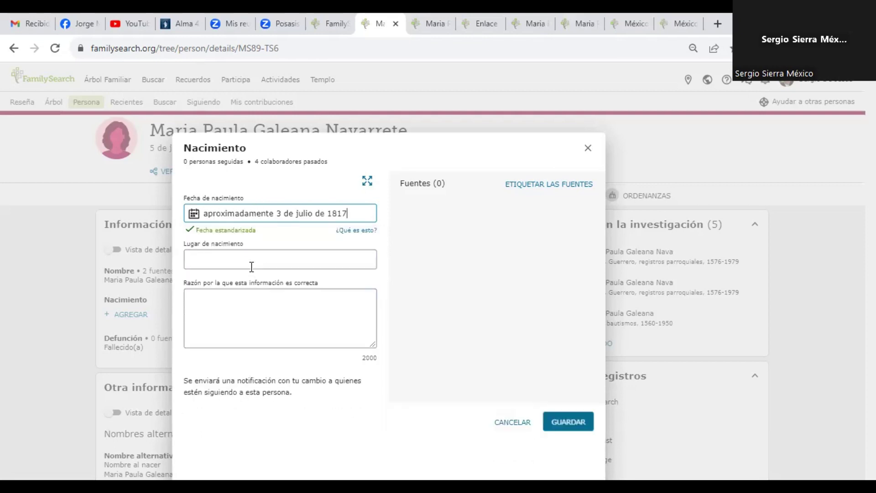
Step: Set the birthplace to the standardized Técpan de Galeana, Guerrero, México, give the reason "Según el registro bautismal" and save the birth event
{"action": "left_click", "coordinate": [276, 265]}
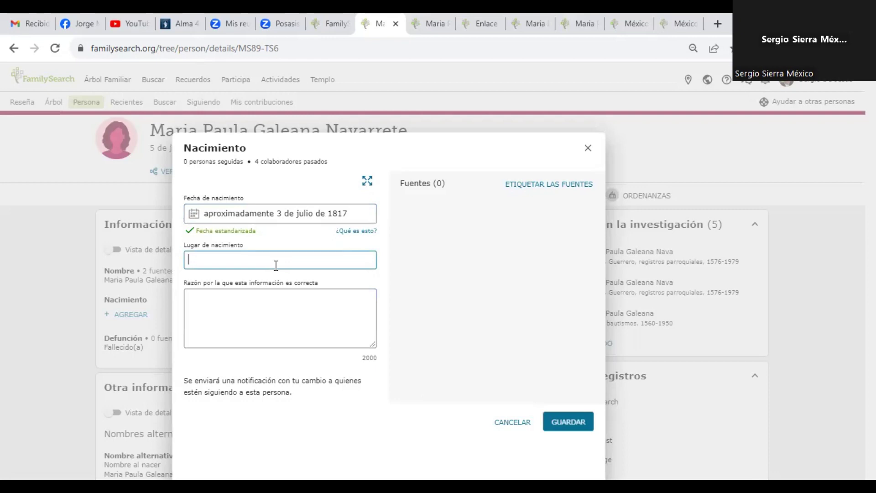
{"action": "type", "text": "Tecpan"}
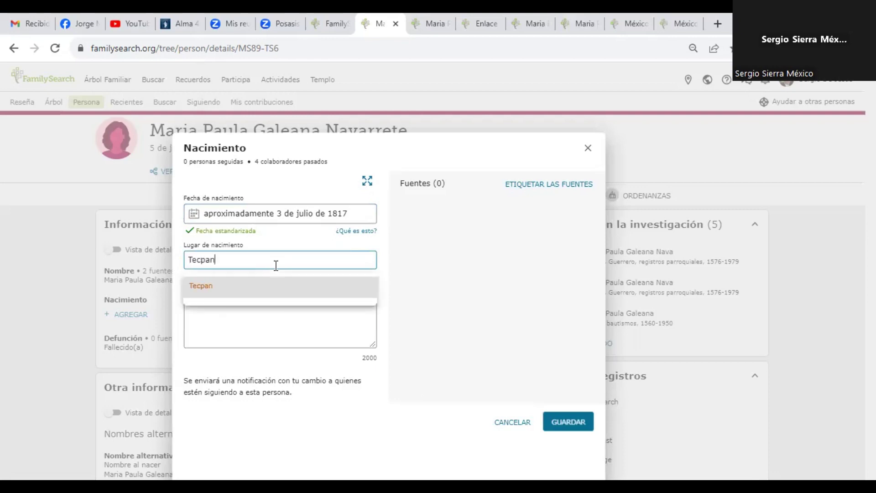
{"action": "left_click", "coordinate": [270, 314]}
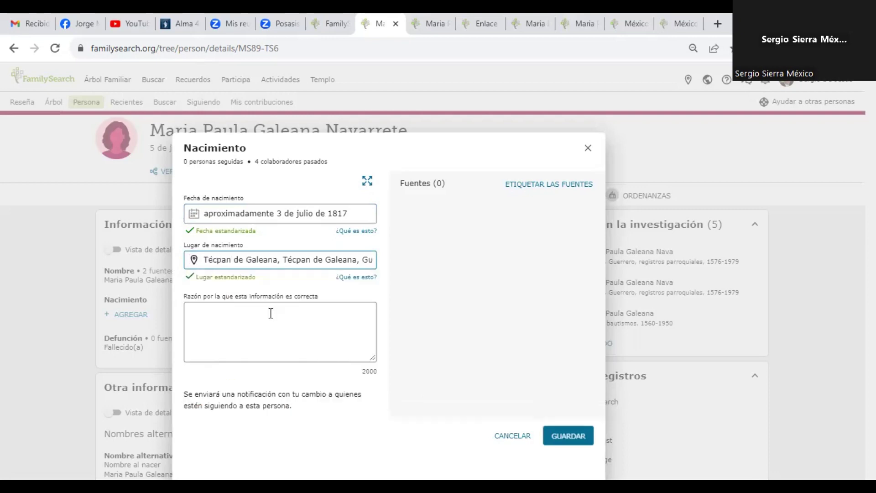
{"action": "left_click", "coordinate": [278, 318]}
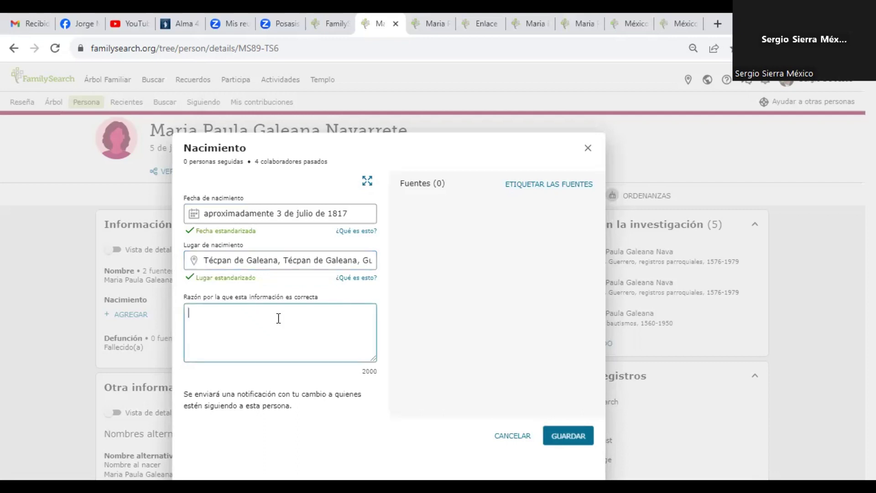
{"action": "type", "text": "Según el registro bautismal"}
{"action": "left_click", "coordinate": [558, 439]}
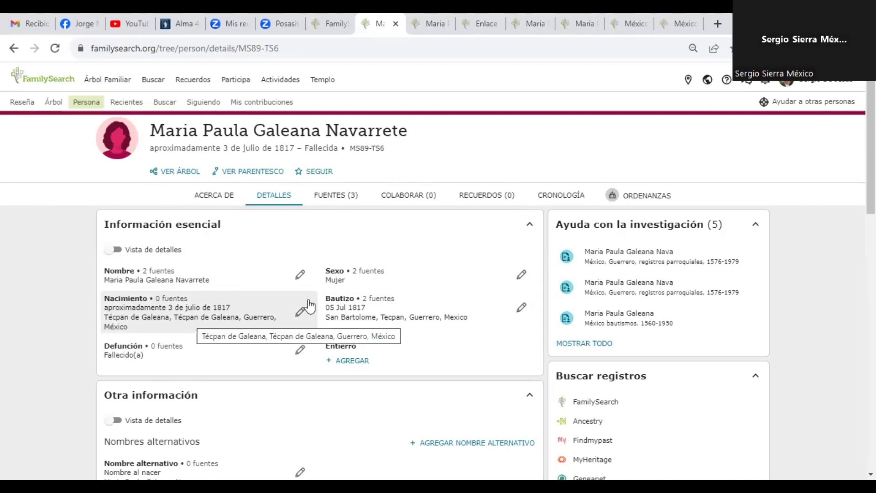
Step: Start adding a spouse to the ancestor in her family members section and consult the baptism images for his name
{"action": "scroll", "coordinate": [274, 319], "scroll_direction": "down", "scroll_amount": 2}
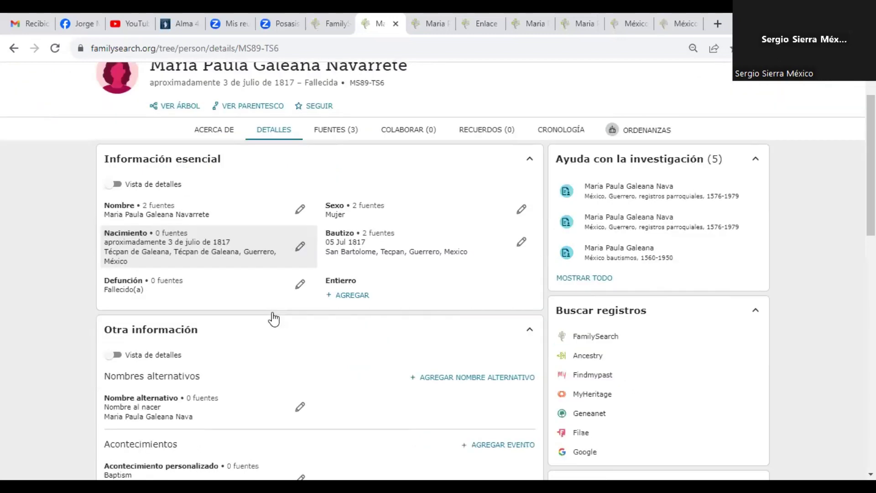
{"action": "scroll", "coordinate": [135, 308], "scroll_direction": "down", "scroll_amount": 8}
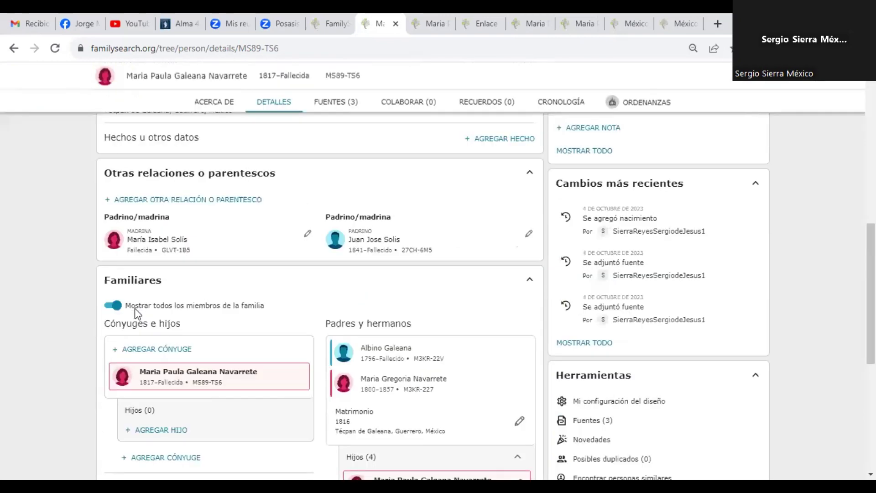
{"action": "scroll", "coordinate": [173, 288], "scroll_direction": "down", "scroll_amount": 1}
{"action": "left_click", "coordinate": [177, 284]}
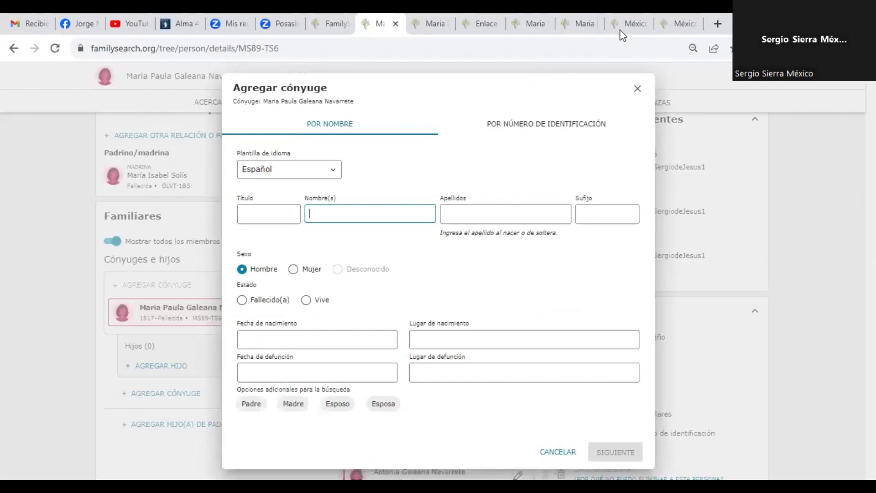
{"action": "left_click", "coordinate": [684, 28]}
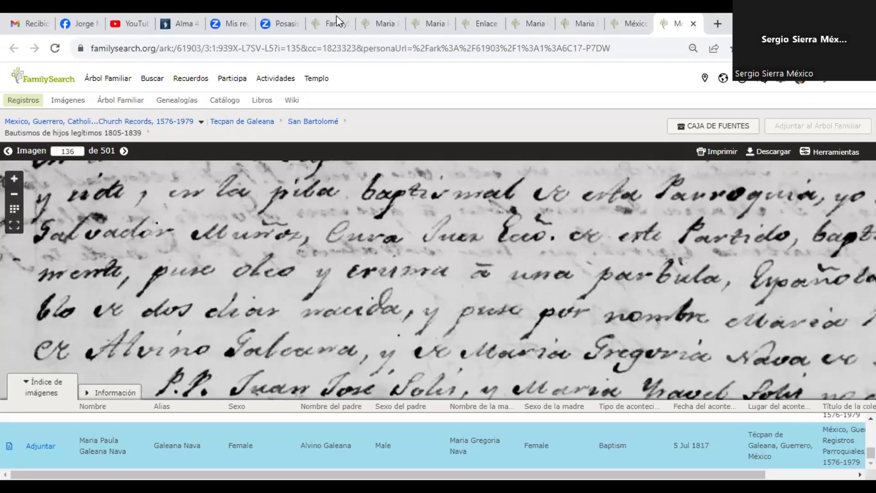
{"action": "key", "text": "ctrl+8"}
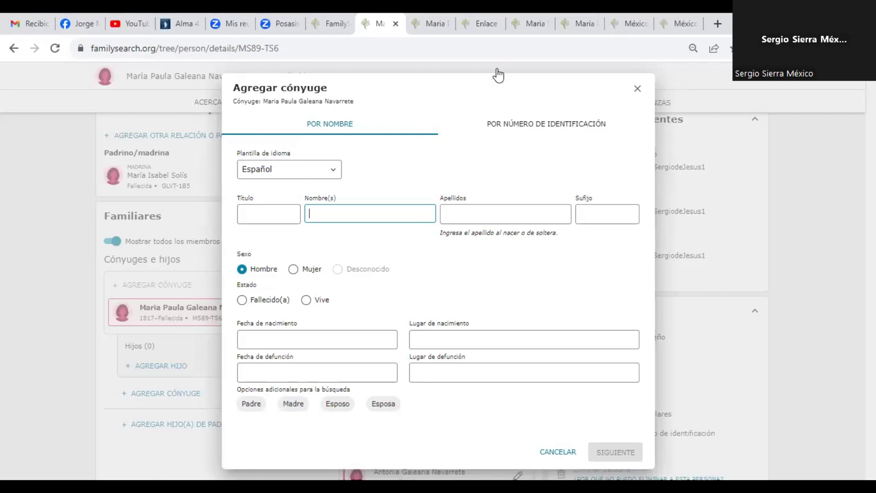
{"action": "left_click", "coordinate": [636, 23]}
Step: Enter the spouse's given name and surname as read in the child's baptism and set his status to Vive
{"action": "type", "text": "Hi"}
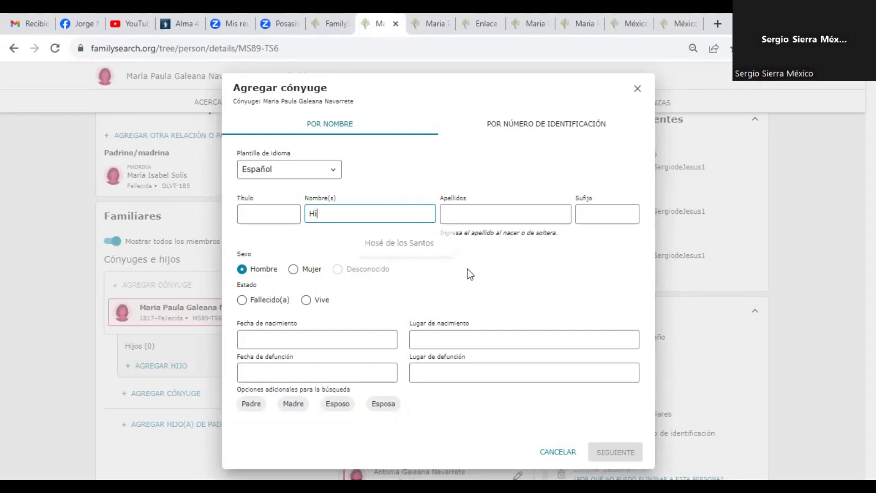
{"action": "type", "text": "lario"}
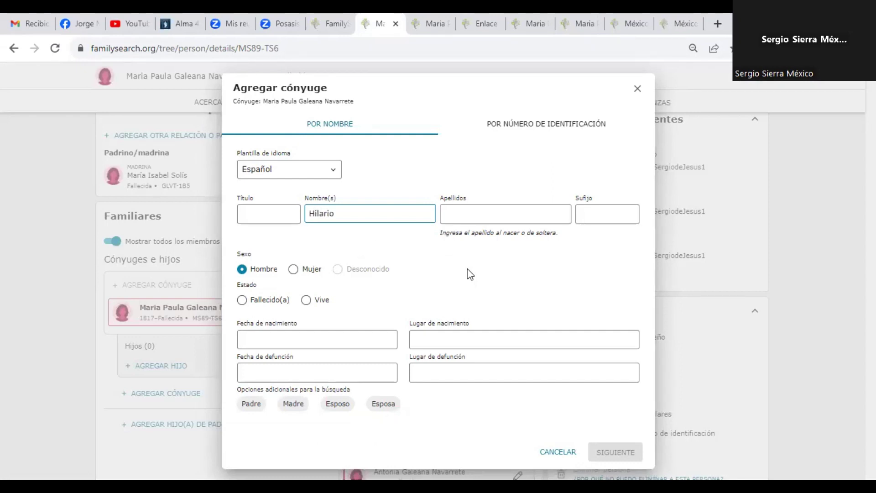
{"action": "key", "text": "Tab"}
{"action": "type", "text": "Ramo"}
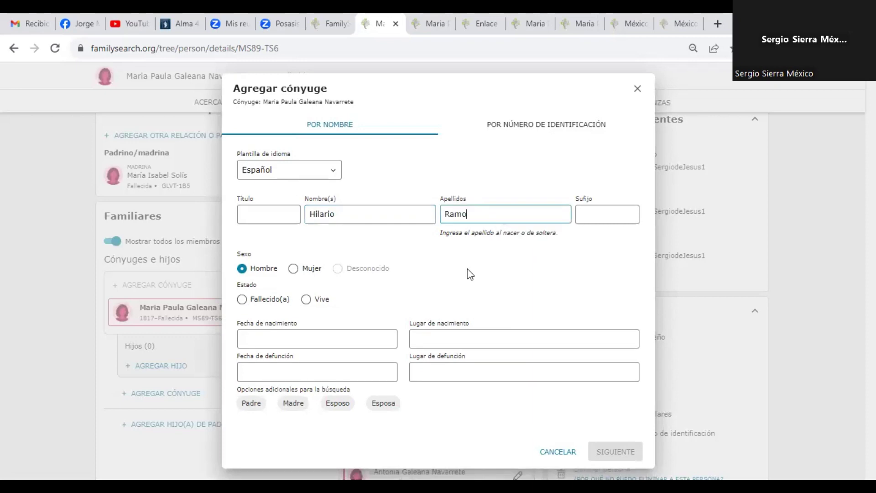
{"action": "type", "text": "s"}
{"action": "left_click", "coordinate": [310, 301]}
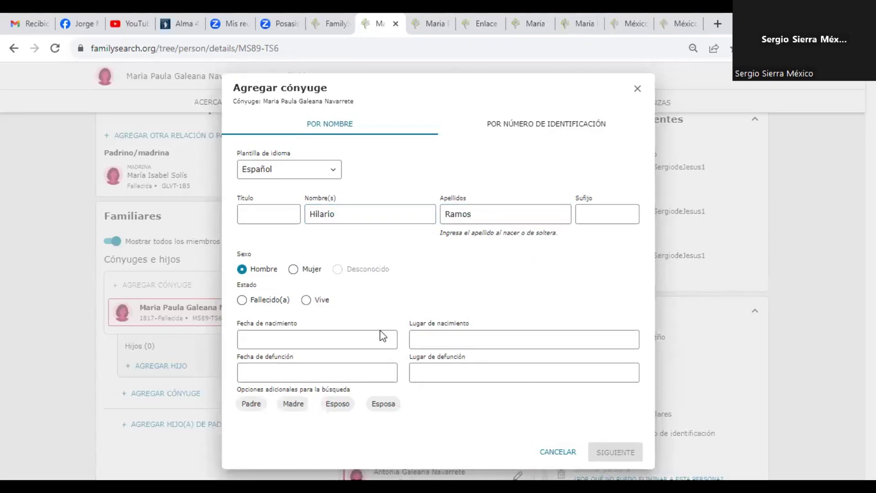
{"action": "left_click", "coordinate": [309, 299]}
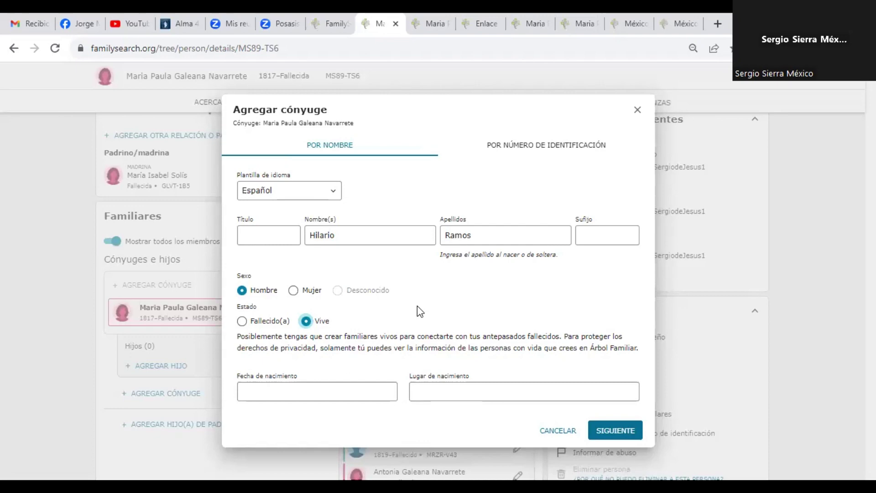
Step: Recheck the child's baptism entry on image 357 and set the spouse's birth date to the standardized "aproximadamente 1815"
{"action": "left_click", "coordinate": [628, 28]}
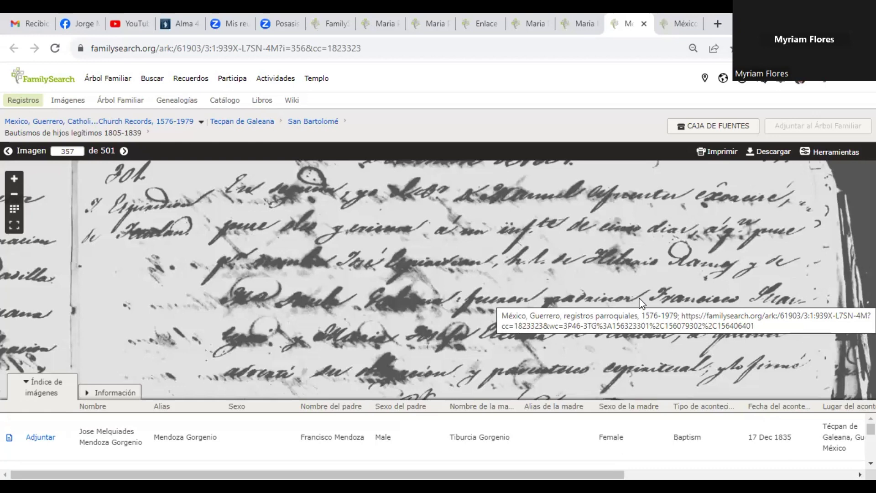
{"action": "left_click", "coordinate": [374, 22]}
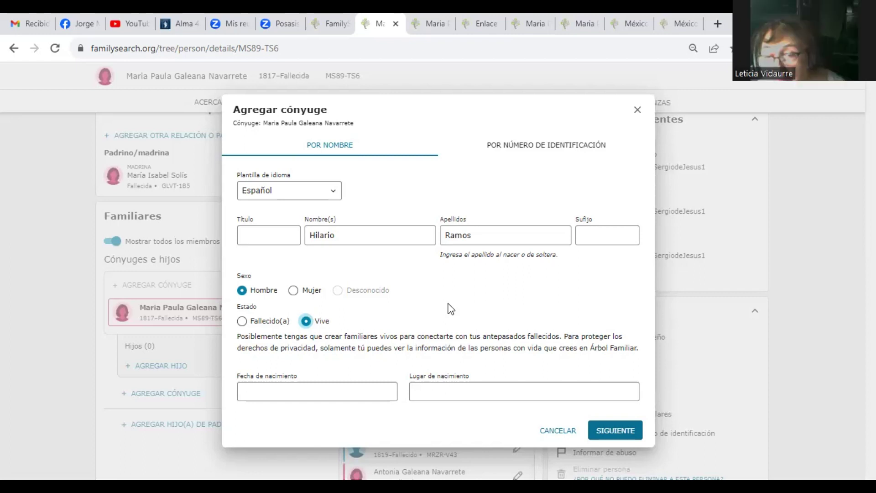
{"action": "left_click", "coordinate": [320, 387]}
{"action": "type", "text": "a"}
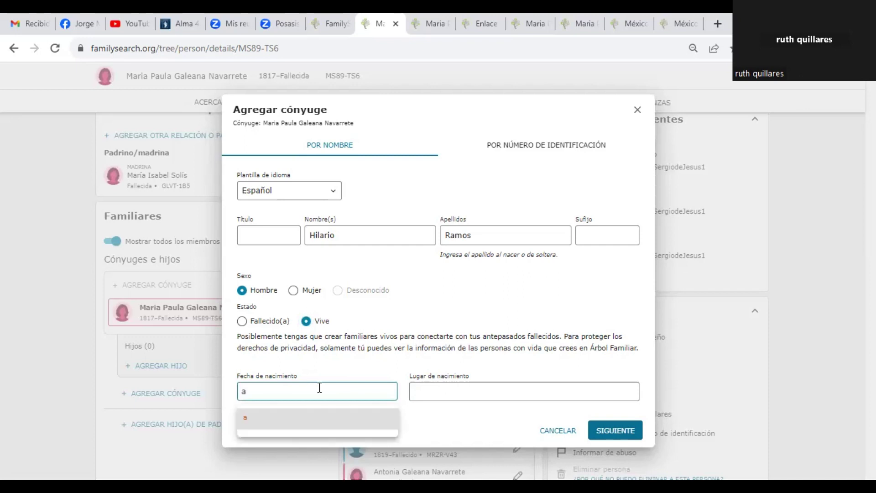
{"action": "type", "text": "prox "}
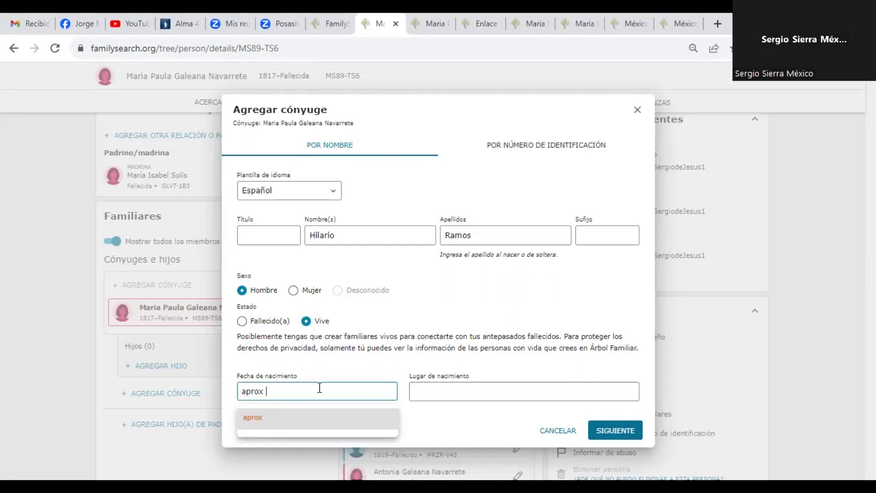
{"action": "type", "text": "1815"}
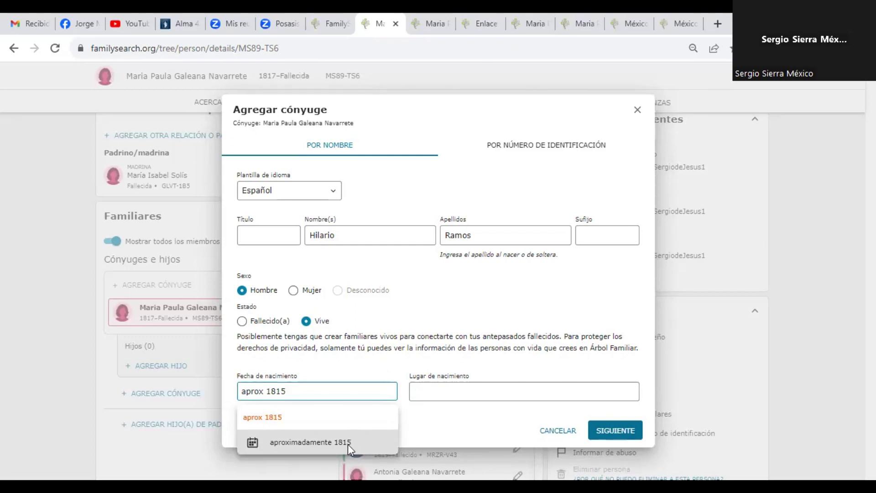
{"action": "left_click", "coordinate": [347, 445]}
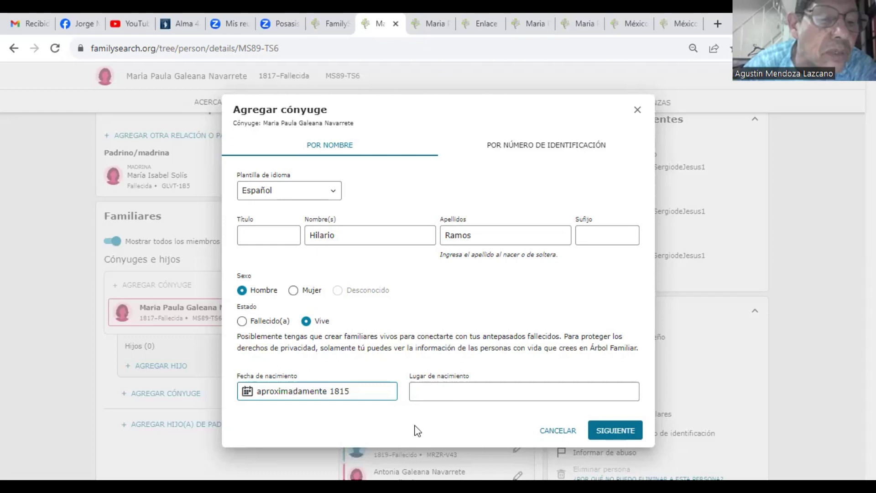
Step: Set the spouse's birthplace to the standardized city Técpan de Galeana, Técpan de Galeana, Guerrero, México
{"action": "left_click", "coordinate": [438, 393]}
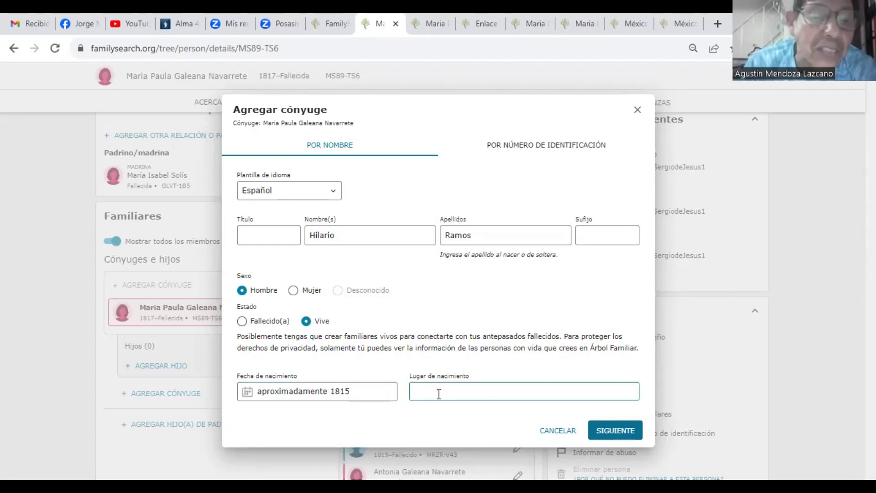
{"action": "type", "text": "S"}
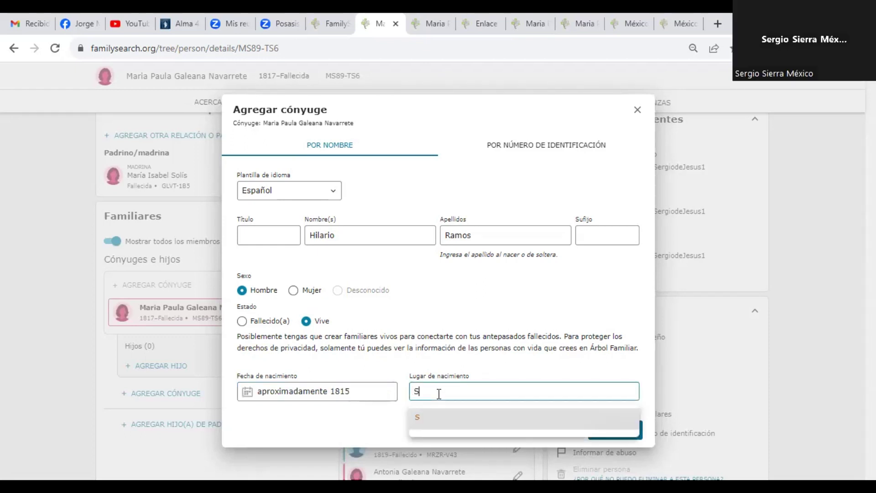
{"action": "key", "text": "BackSpace"}
{"action": "type", "text": "Tecpan"}
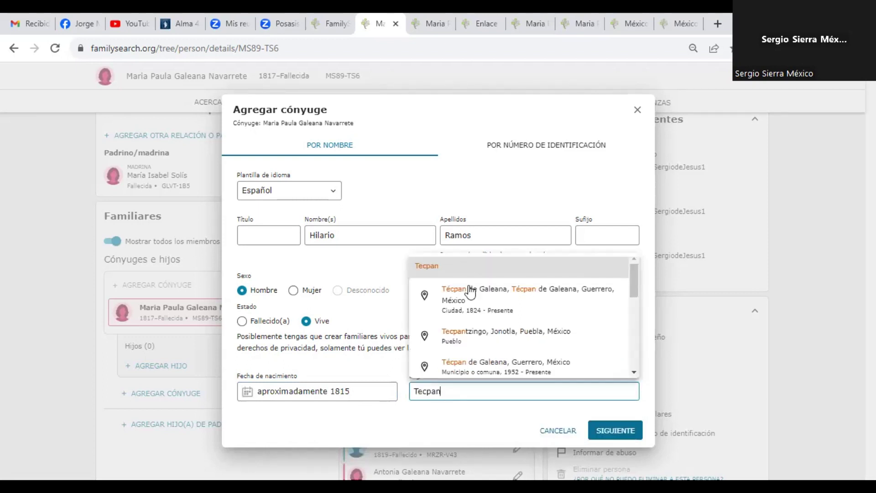
{"action": "left_click", "coordinate": [471, 286]}
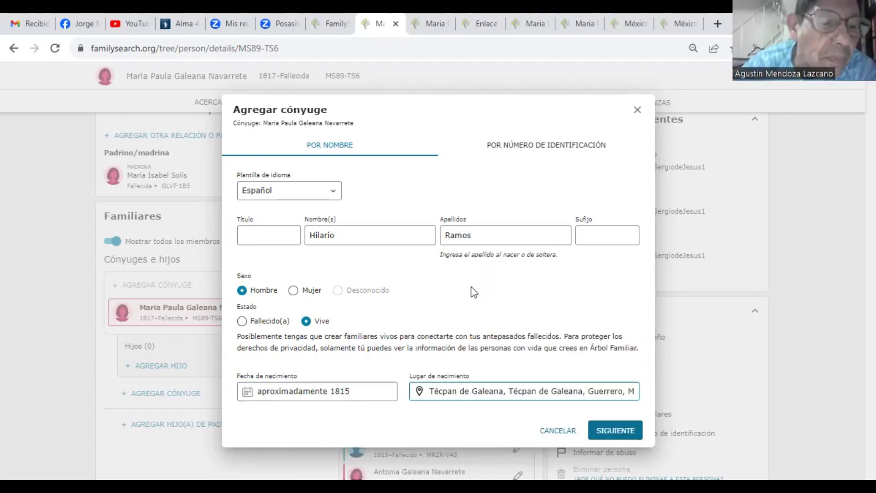
Step: Shorten the birthplace to "Técpan de Galeana", compare the municipality, city and parish suggestions, and reselect the city in Guerrero, México
{"action": "left_click", "coordinate": [510, 391]}
{"action": "left_click_drag", "start_coordinate": [509, 392], "coordinate": [653, 399]}
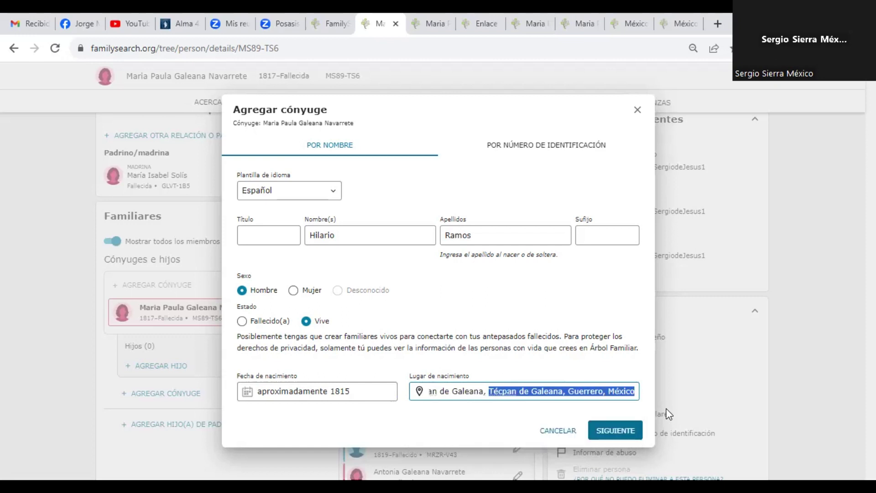
{"action": "key", "text": "BackSpace"}
{"action": "key", "text": "BackSpace"}
{"action": "key", "text": "BackSpace"}
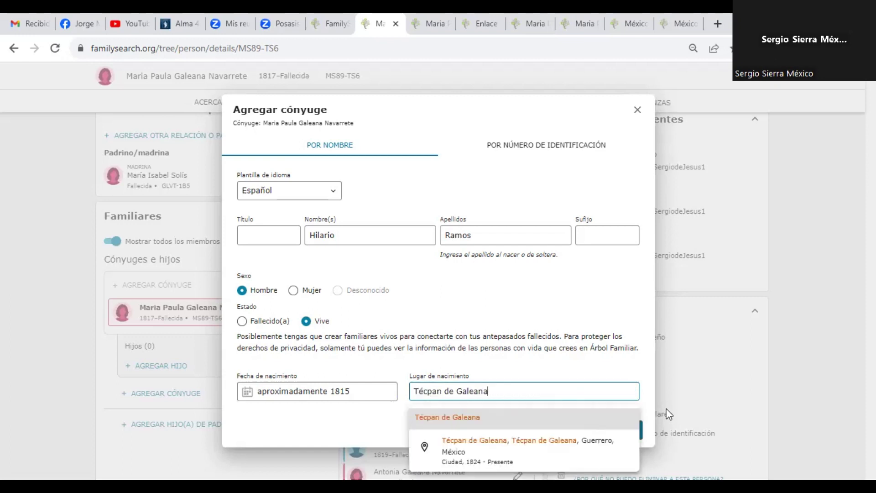
{"action": "scroll", "coordinate": [489, 303], "scroll_direction": "down", "scroll_amount": 1}
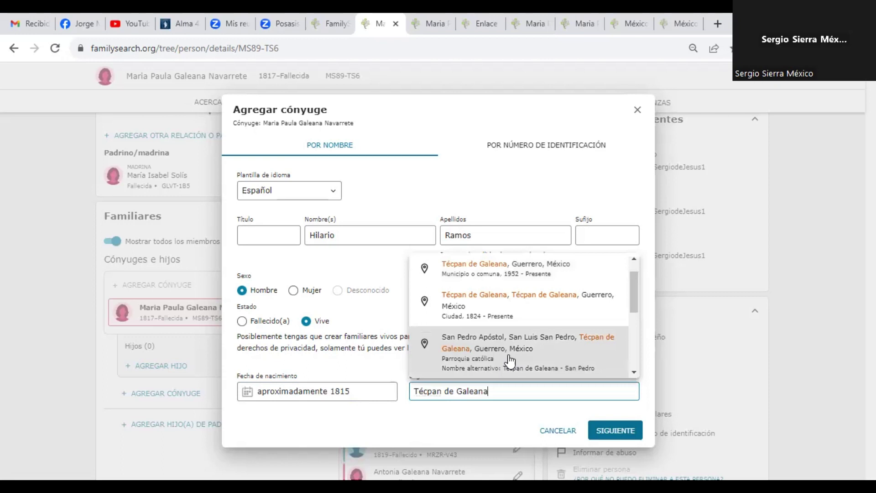
{"action": "scroll", "coordinate": [511, 360], "scroll_direction": "down", "scroll_amount": 1}
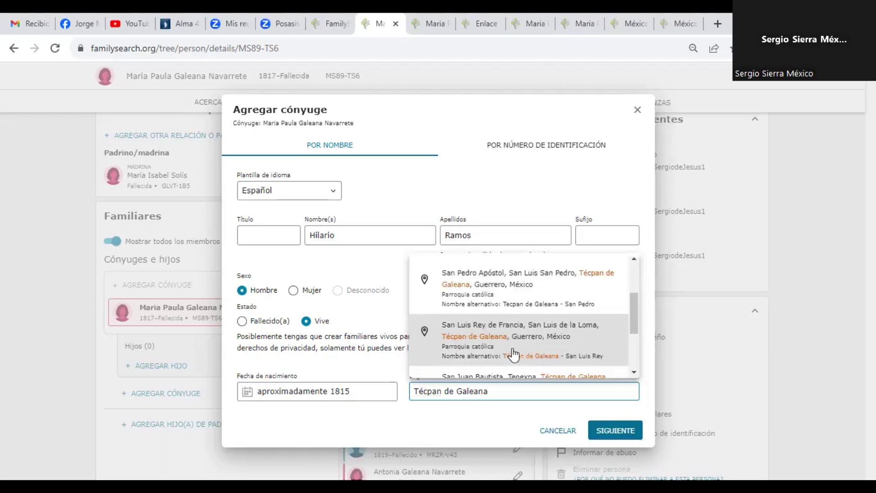
{"action": "scroll", "coordinate": [513, 354], "scroll_direction": "down", "scroll_amount": 1}
{"action": "scroll", "coordinate": [514, 354], "scroll_direction": "down", "scroll_amount": 2}
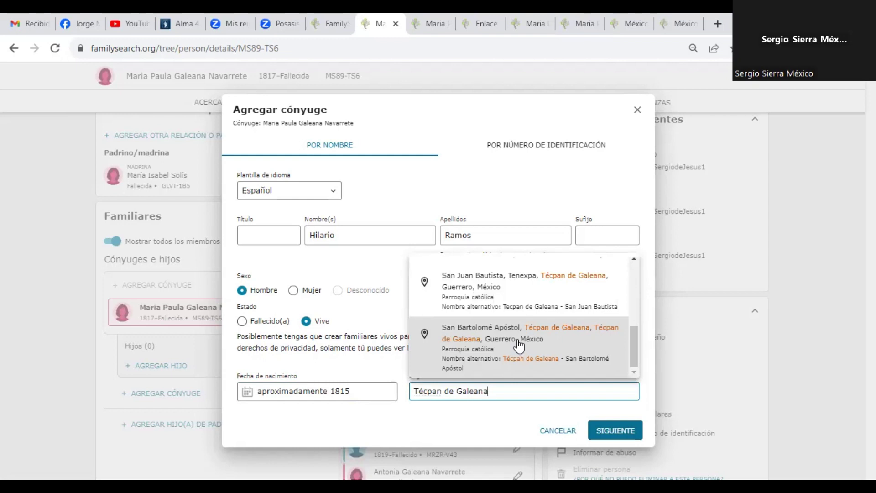
{"action": "scroll", "coordinate": [519, 346], "scroll_direction": "up", "scroll_amount": 3}
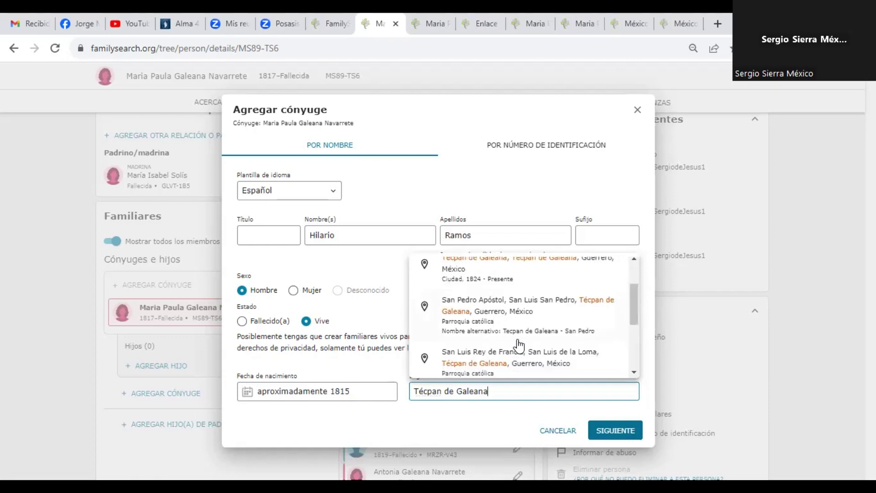
{"action": "scroll", "coordinate": [519, 346], "scroll_direction": "up", "scroll_amount": 2}
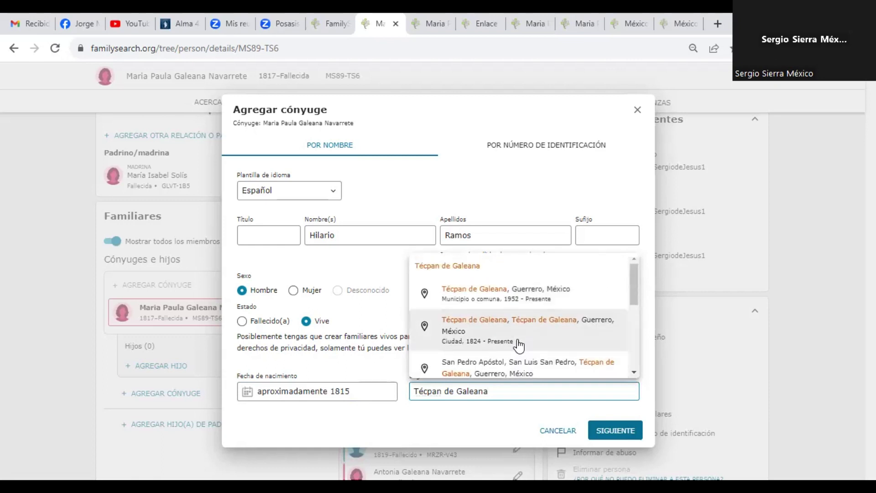
{"action": "left_click", "coordinate": [519, 343]}
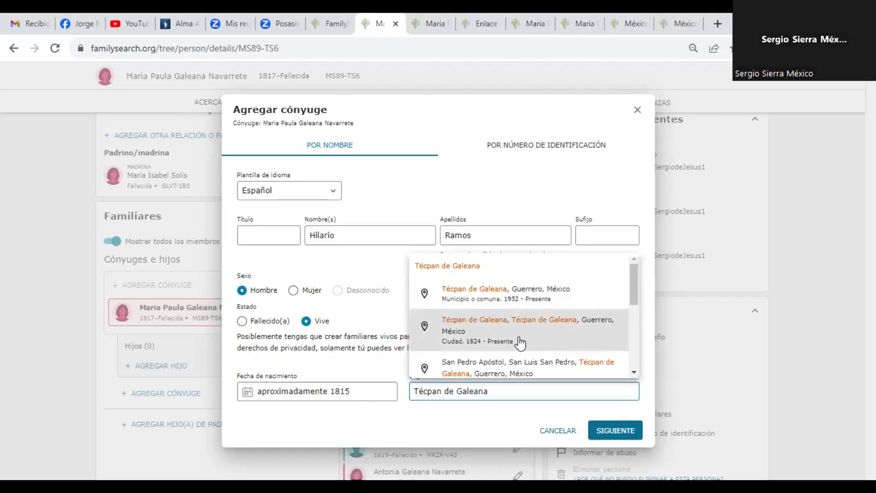
{"action": "scroll", "coordinate": [520, 344], "scroll_direction": "down", "scroll_amount": 3}
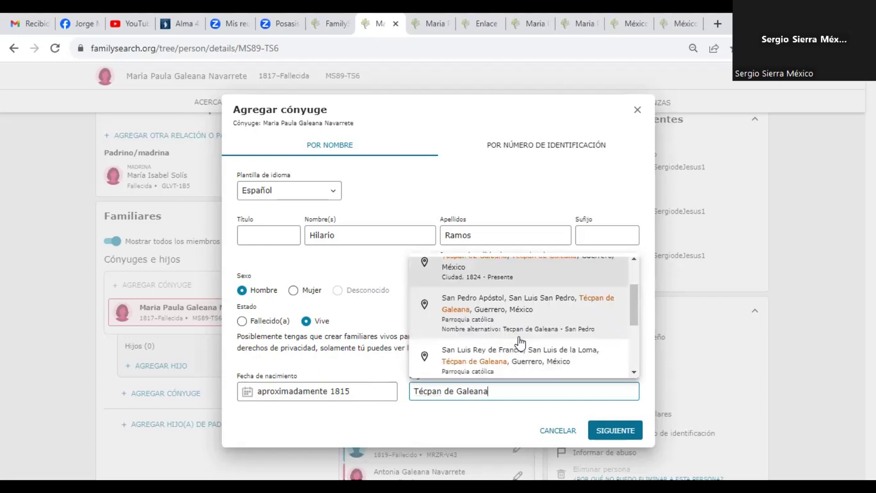
{"action": "scroll", "coordinate": [519, 344], "scroll_direction": "up", "scroll_amount": 1}
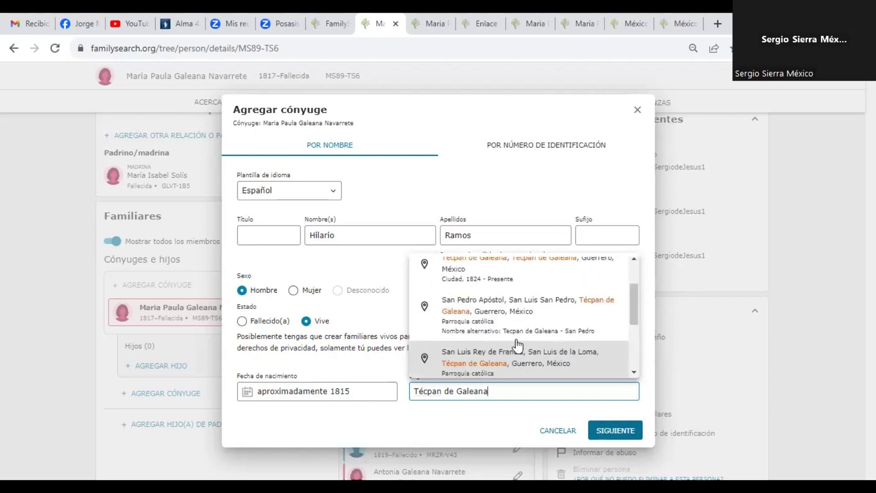
{"action": "scroll", "coordinate": [519, 344], "scroll_direction": "up", "scroll_amount": 2}
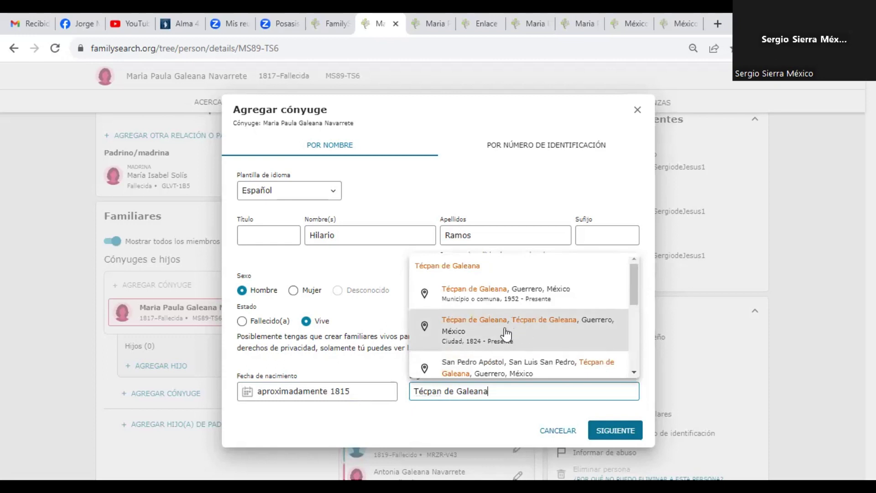
{"action": "left_click", "coordinate": [516, 326]}
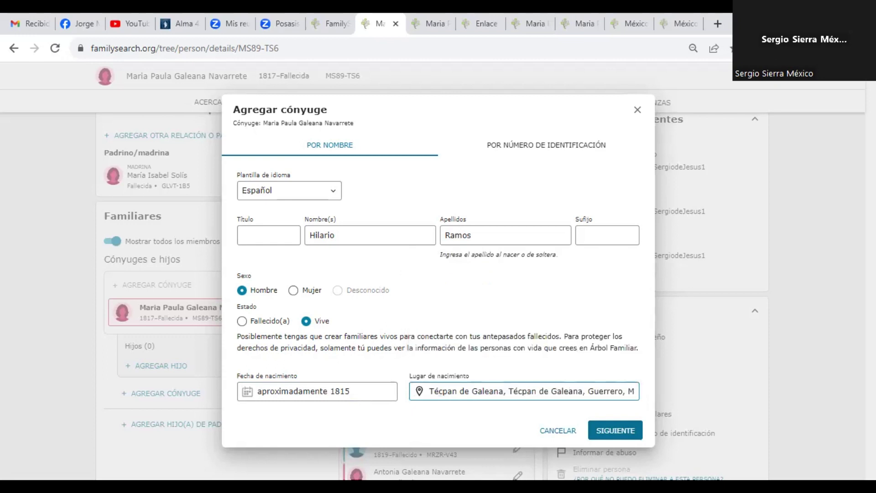
Step: Change the spouse's status to Fallecido(a) and set his death place to the standardized city Técpan de Galeana, Técpan de Galeana, Guerrero, México
{"action": "left_click", "coordinate": [620, 434]}
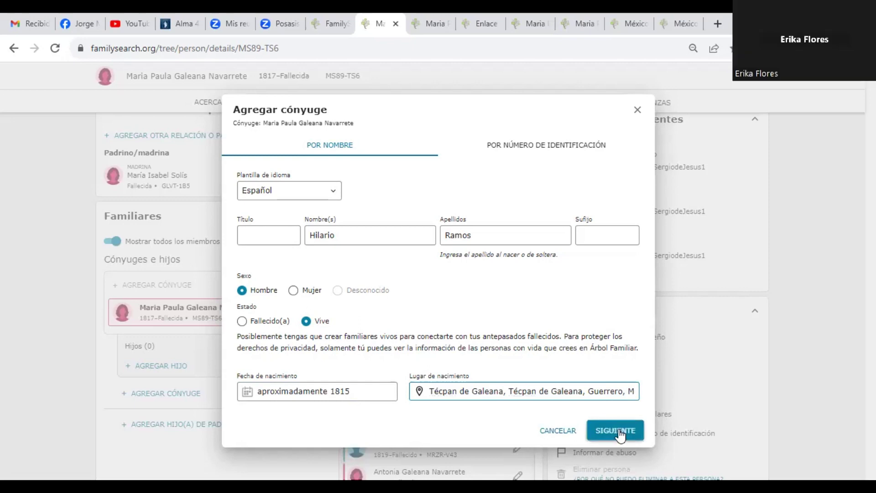
{"action": "left_click", "coordinate": [242, 322]}
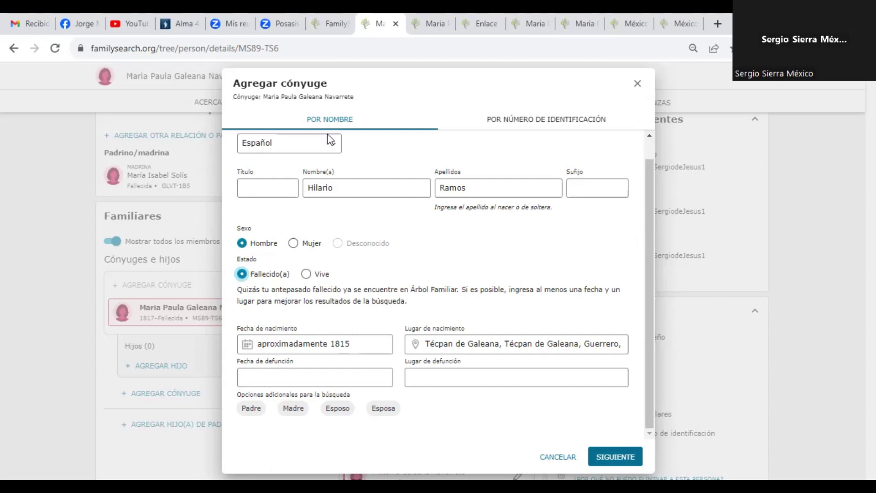
{"action": "left_click", "coordinate": [469, 374]}
{"action": "type", "text": "tec"}
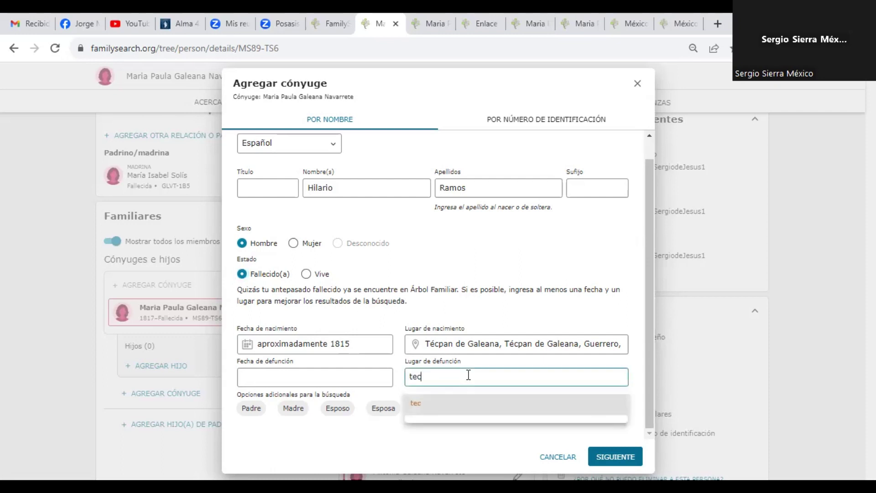
{"action": "type", "text": "pan"}
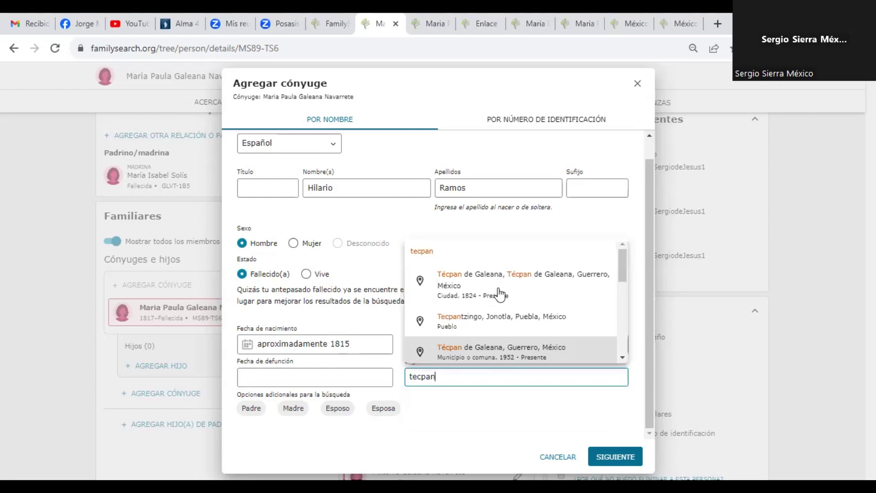
{"action": "left_click", "coordinate": [501, 288]}
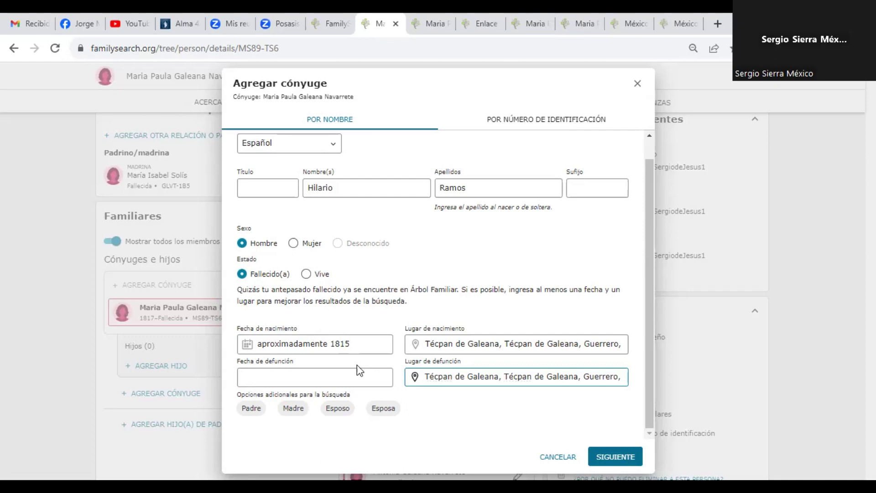
Step: Set the spouse's death date to the standardized "antes de 1900" and create him as a new person instead of adding a suggested match
{"action": "left_click", "coordinate": [334, 373]}
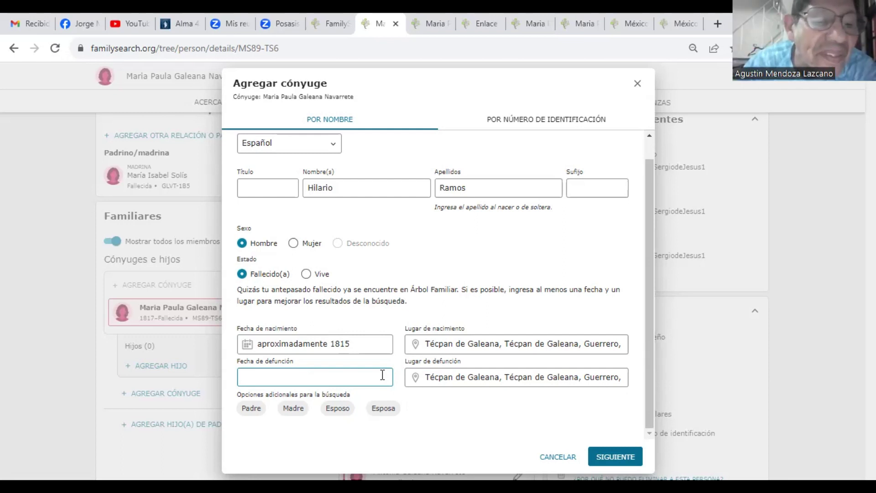
{"action": "type", "text": "antes"}
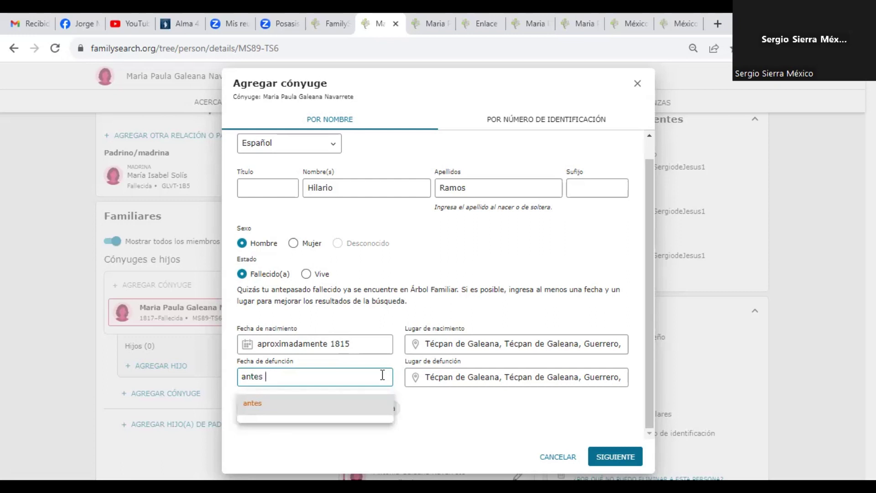
{"action": "type", "text": " 1900"}
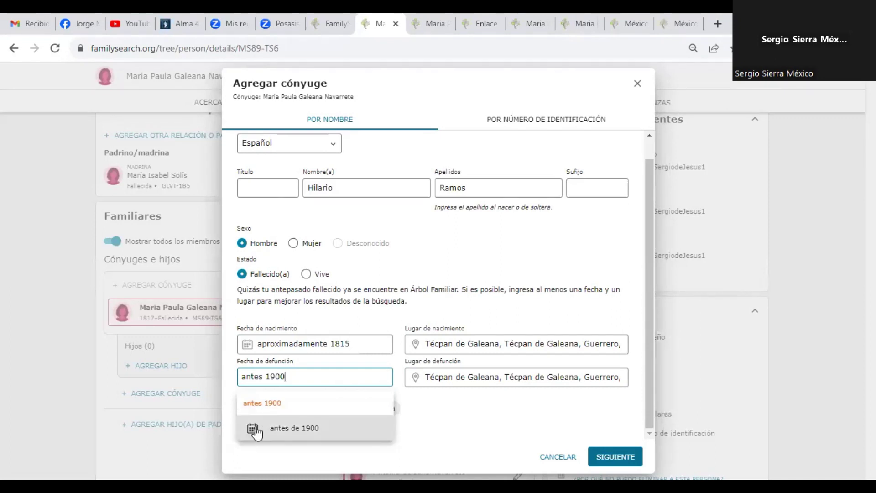
{"action": "left_click", "coordinate": [291, 429]}
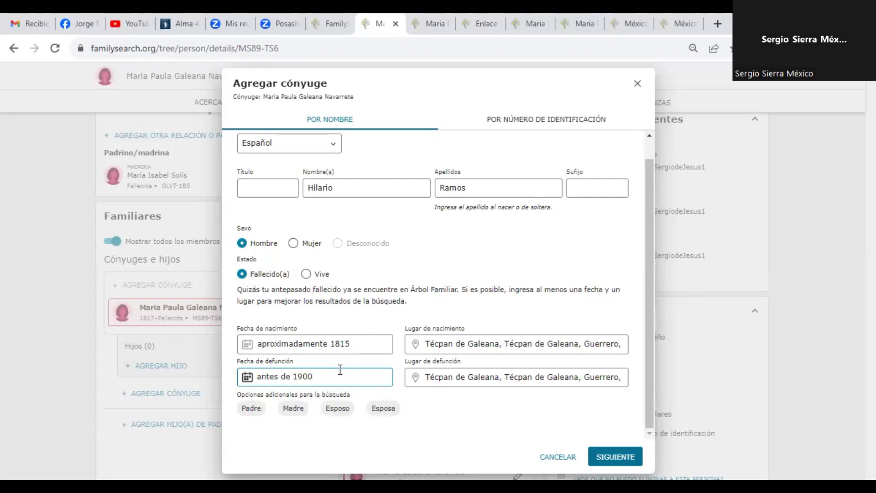
{"action": "left_click", "coordinate": [625, 458]}
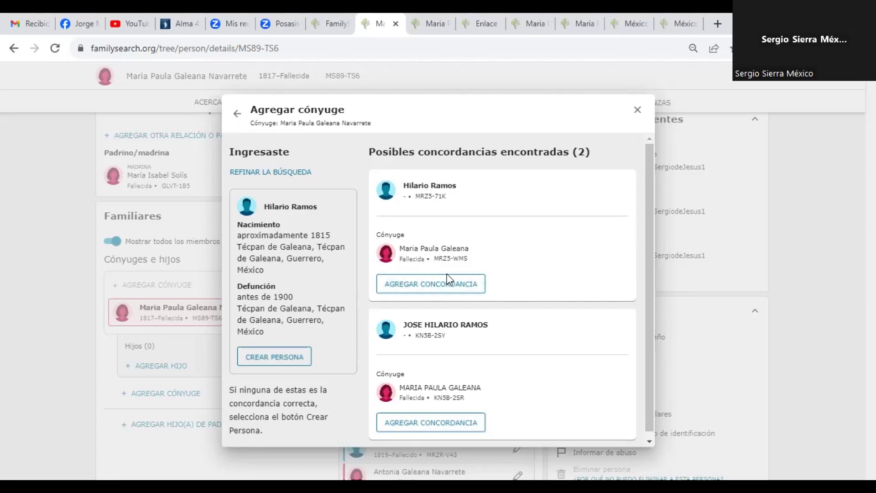
{"action": "left_click", "coordinate": [285, 358]}
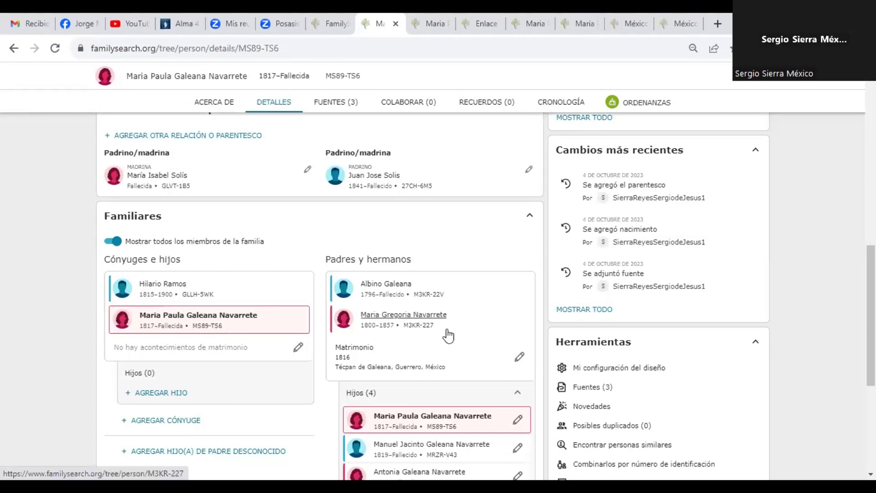
Step: Review all of the ancestor's research helps, including the record hints and the research suggestion, and return to her details page
{"action": "scroll", "coordinate": [447, 336], "scroll_direction": "up", "scroll_amount": 1}
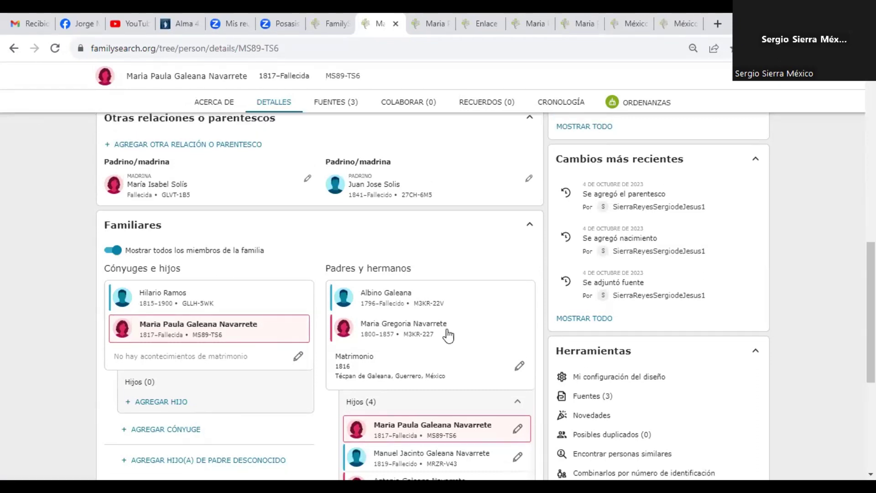
{"action": "scroll", "coordinate": [448, 336], "scroll_direction": "up", "scroll_amount": 5}
{"action": "scroll", "coordinate": [448, 335], "scroll_direction": "up", "scroll_amount": 5}
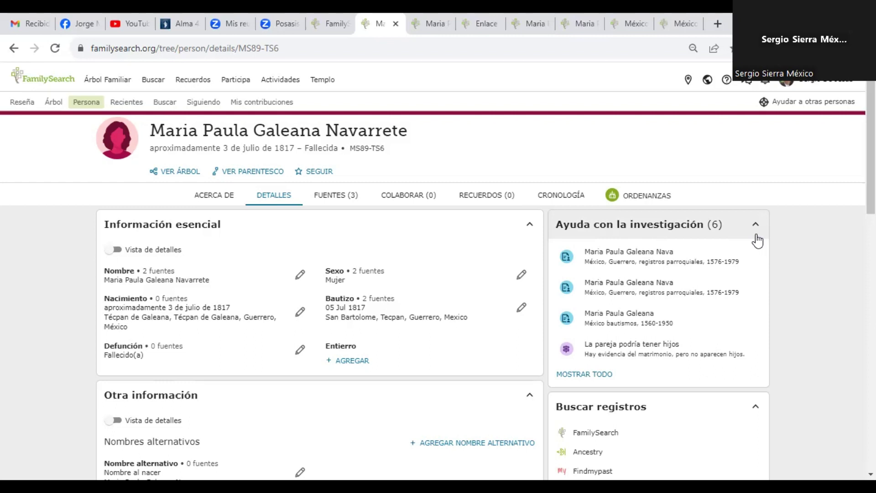
{"action": "left_click", "coordinate": [593, 377]}
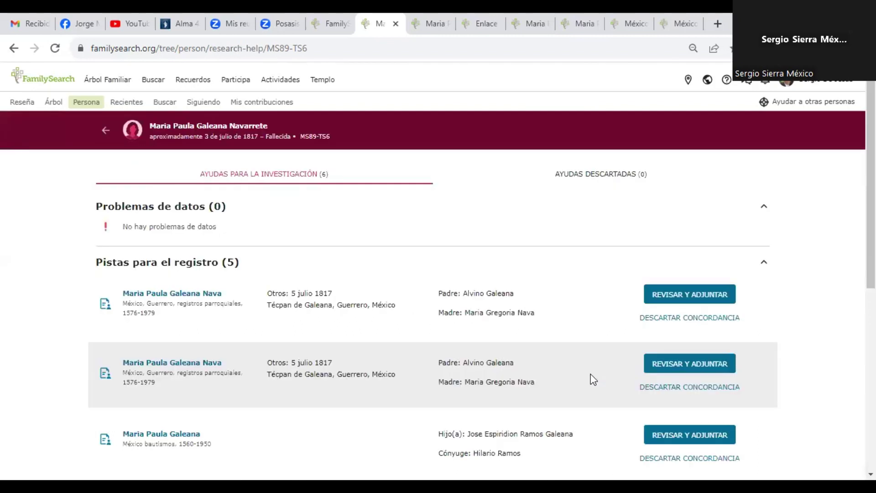
{"action": "scroll", "coordinate": [538, 293], "scroll_direction": "down", "scroll_amount": 1}
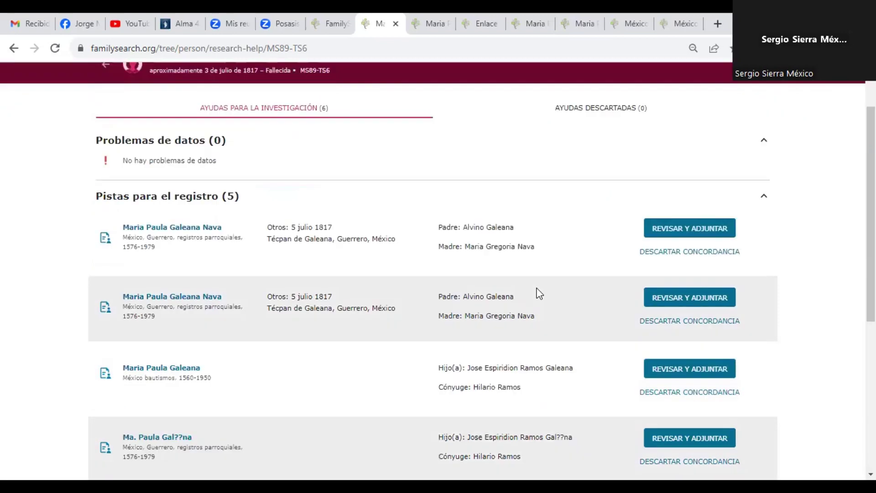
{"action": "scroll", "coordinate": [534, 290], "scroll_direction": "down", "scroll_amount": 5}
{"action": "scroll", "coordinate": [534, 289], "scroll_direction": "up", "scroll_amount": 4}
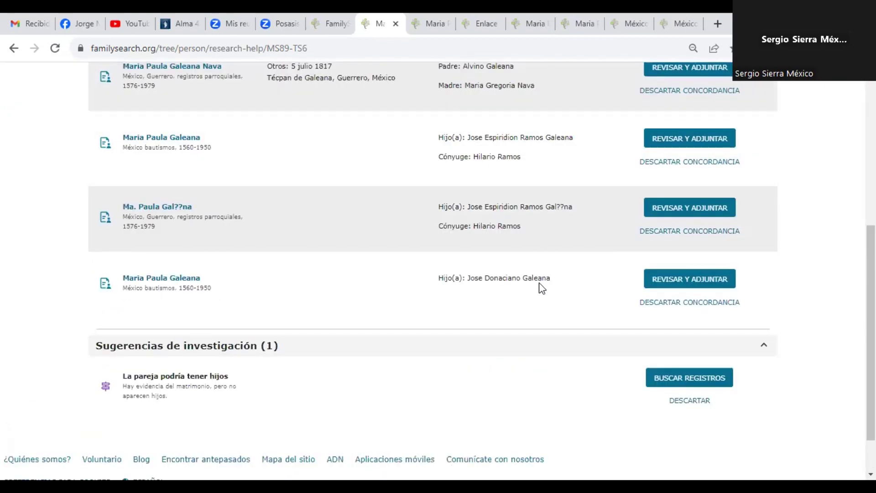
{"action": "scroll", "coordinate": [539, 283], "scroll_direction": "up", "scroll_amount": 2}
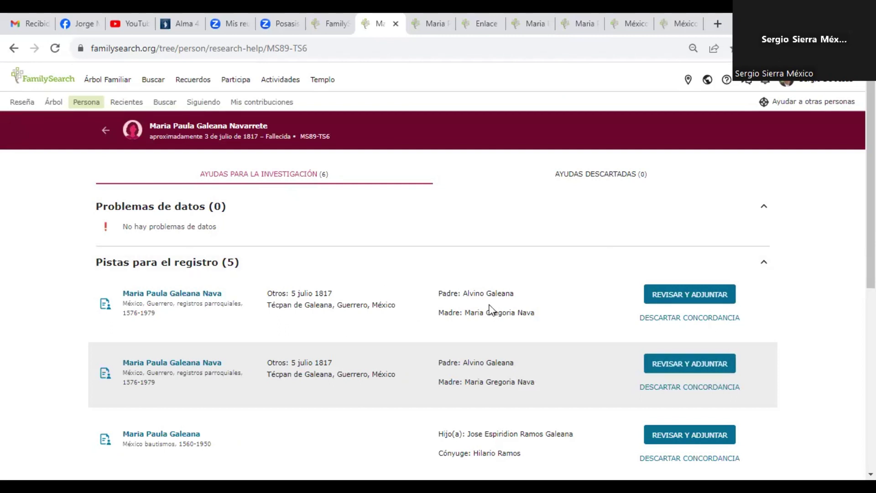
{"action": "scroll", "coordinate": [491, 307], "scroll_direction": "down", "scroll_amount": 3}
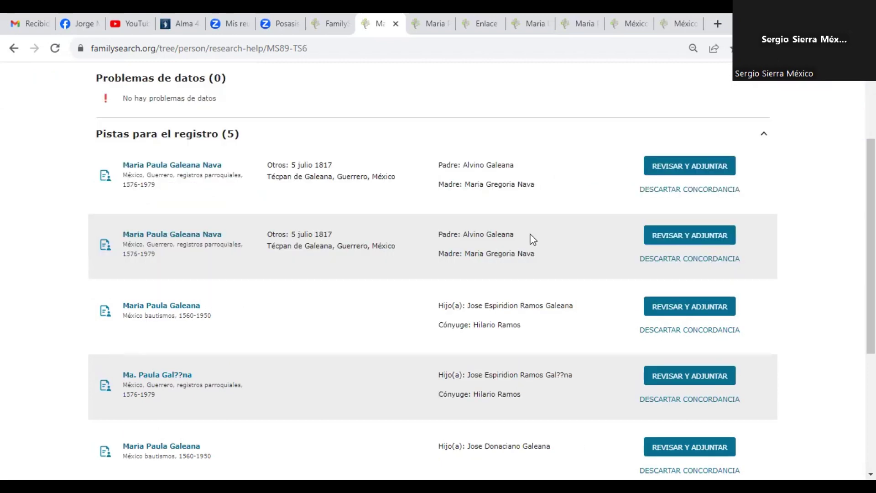
{"action": "scroll", "coordinate": [498, 192], "scroll_direction": "down", "scroll_amount": 3}
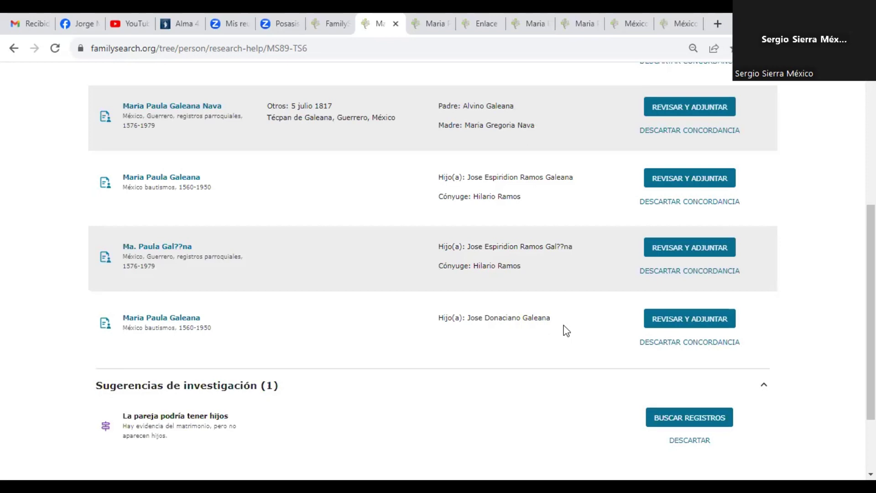
{"action": "scroll", "coordinate": [601, 333], "scroll_direction": "down", "scroll_amount": 2}
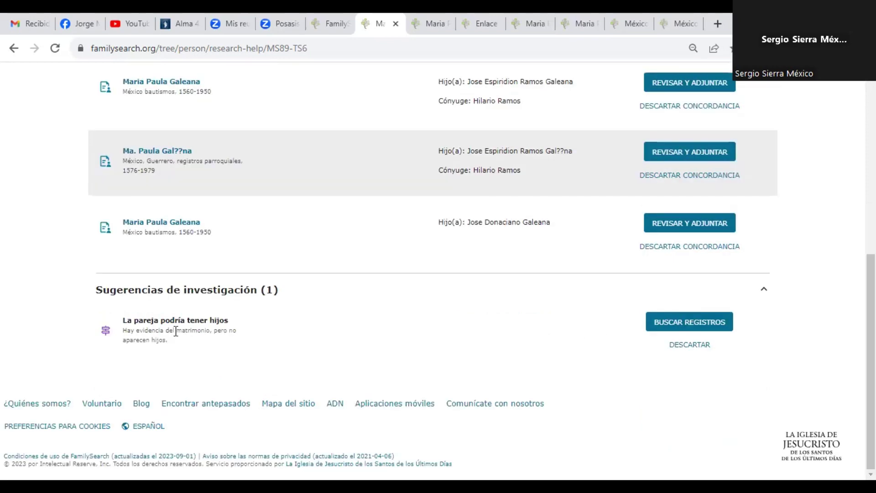
{"action": "scroll", "coordinate": [504, 225], "scroll_direction": "up", "scroll_amount": 8}
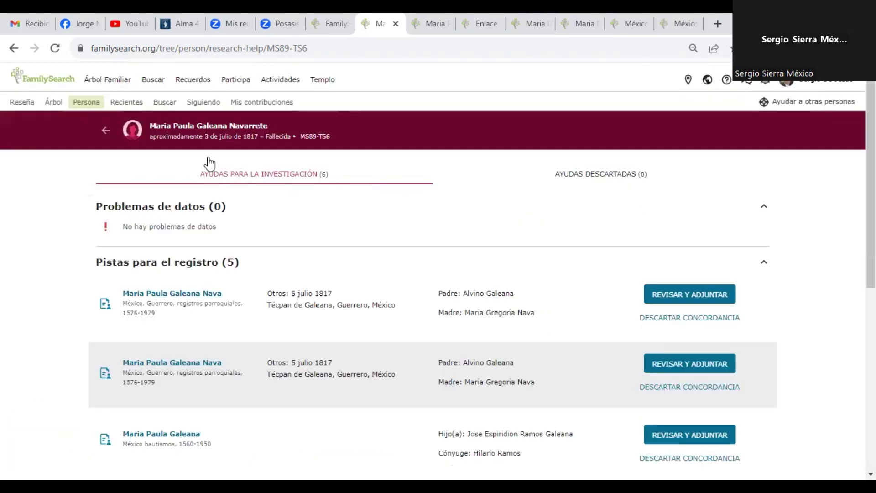
{"action": "left_click", "coordinate": [106, 131]}
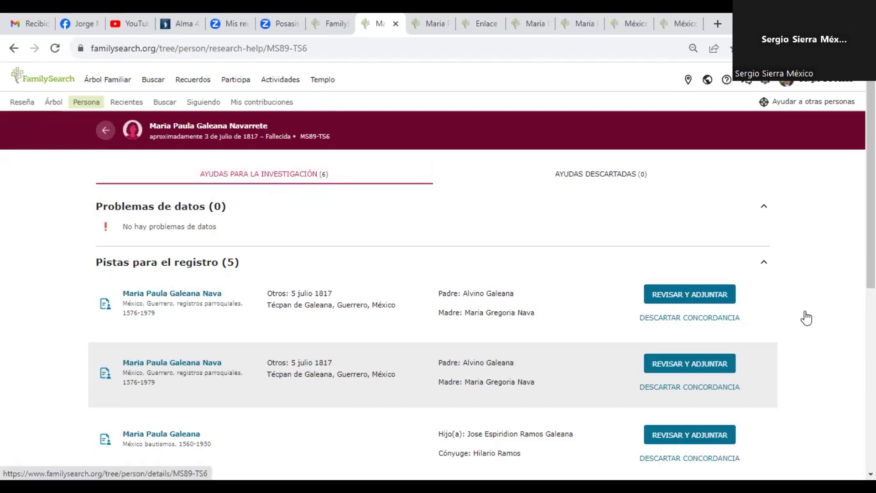